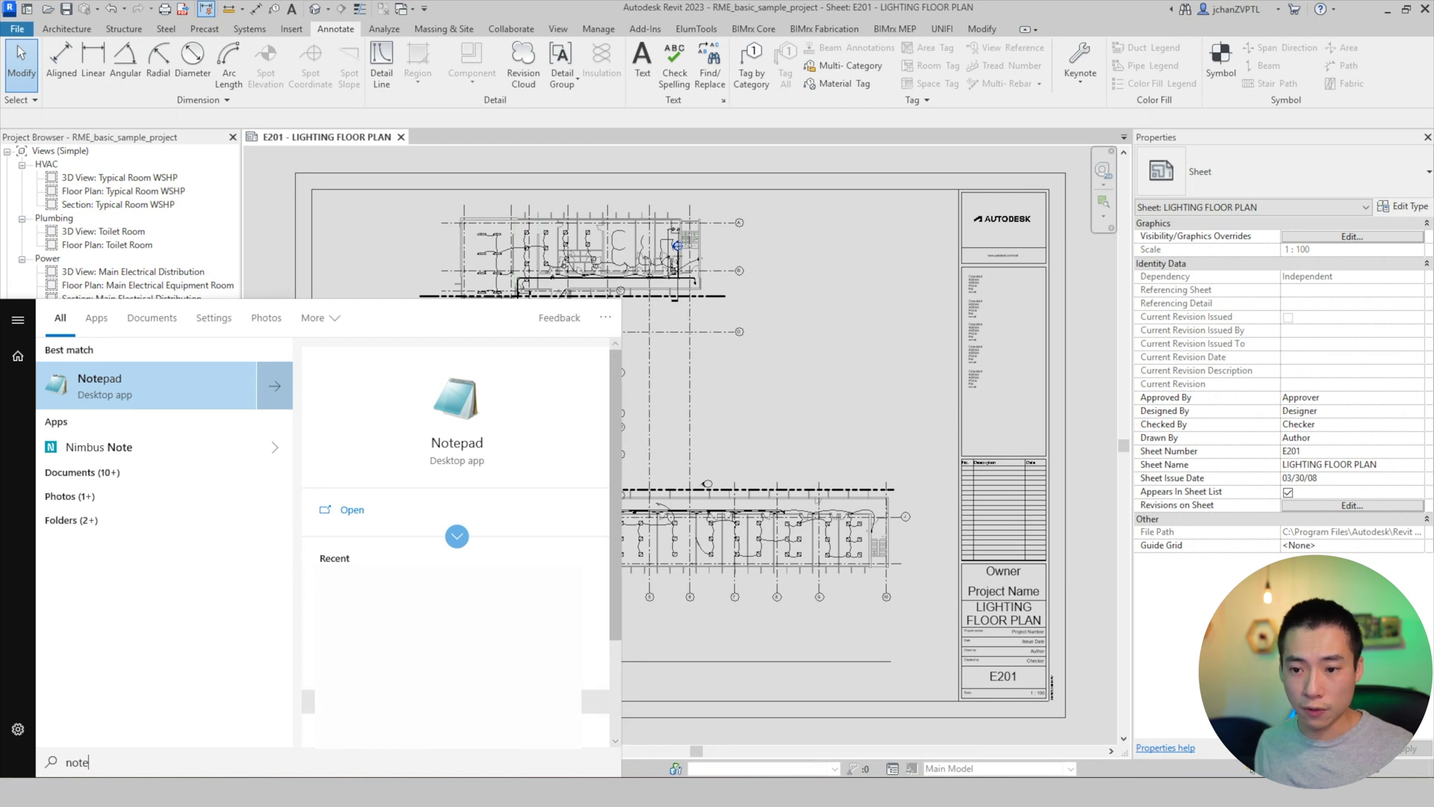
# Launch Notepad and type the category lines 'P POWER' and 'L LIGHTING', then add blank lines
pyautogui.write('pad')
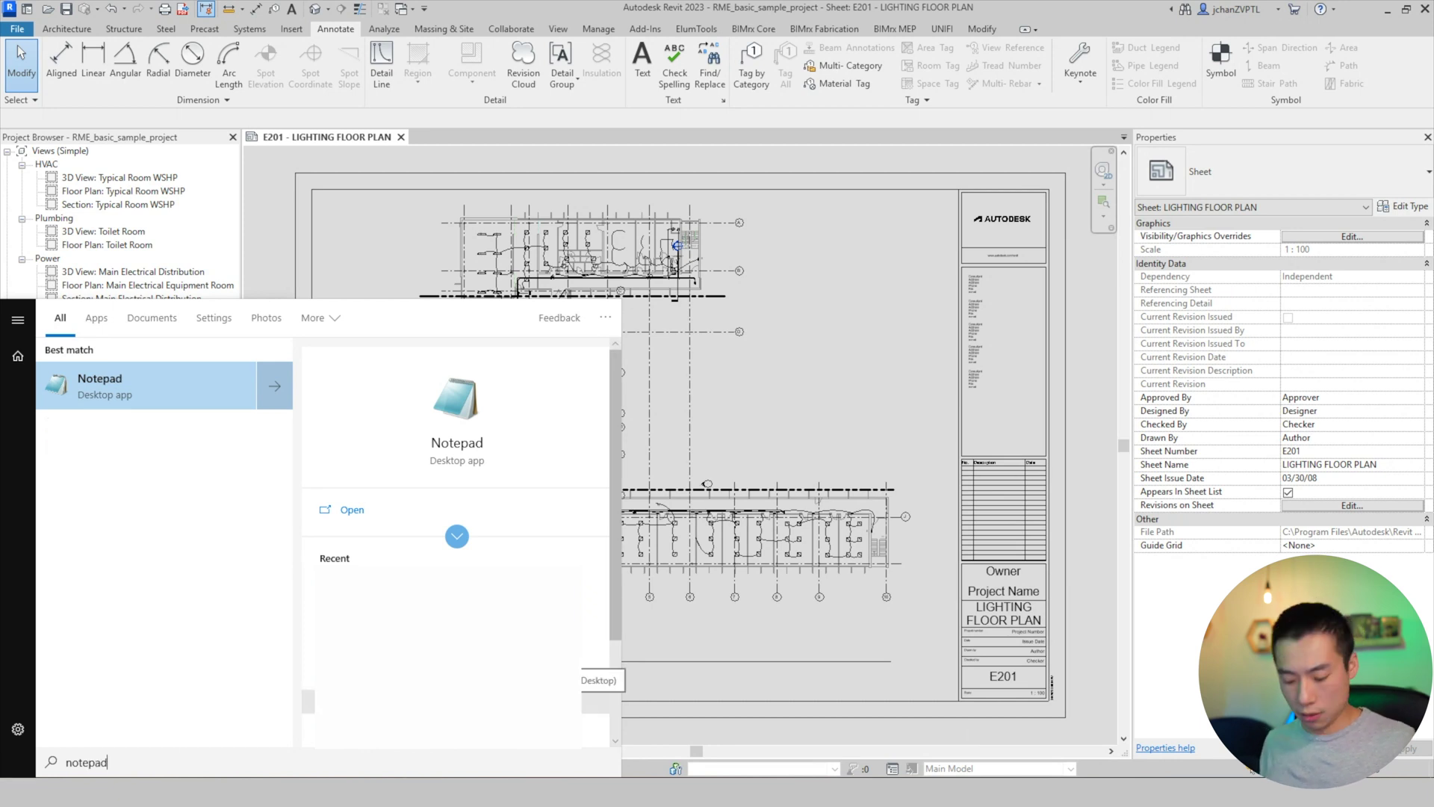
pyautogui.press('Return')
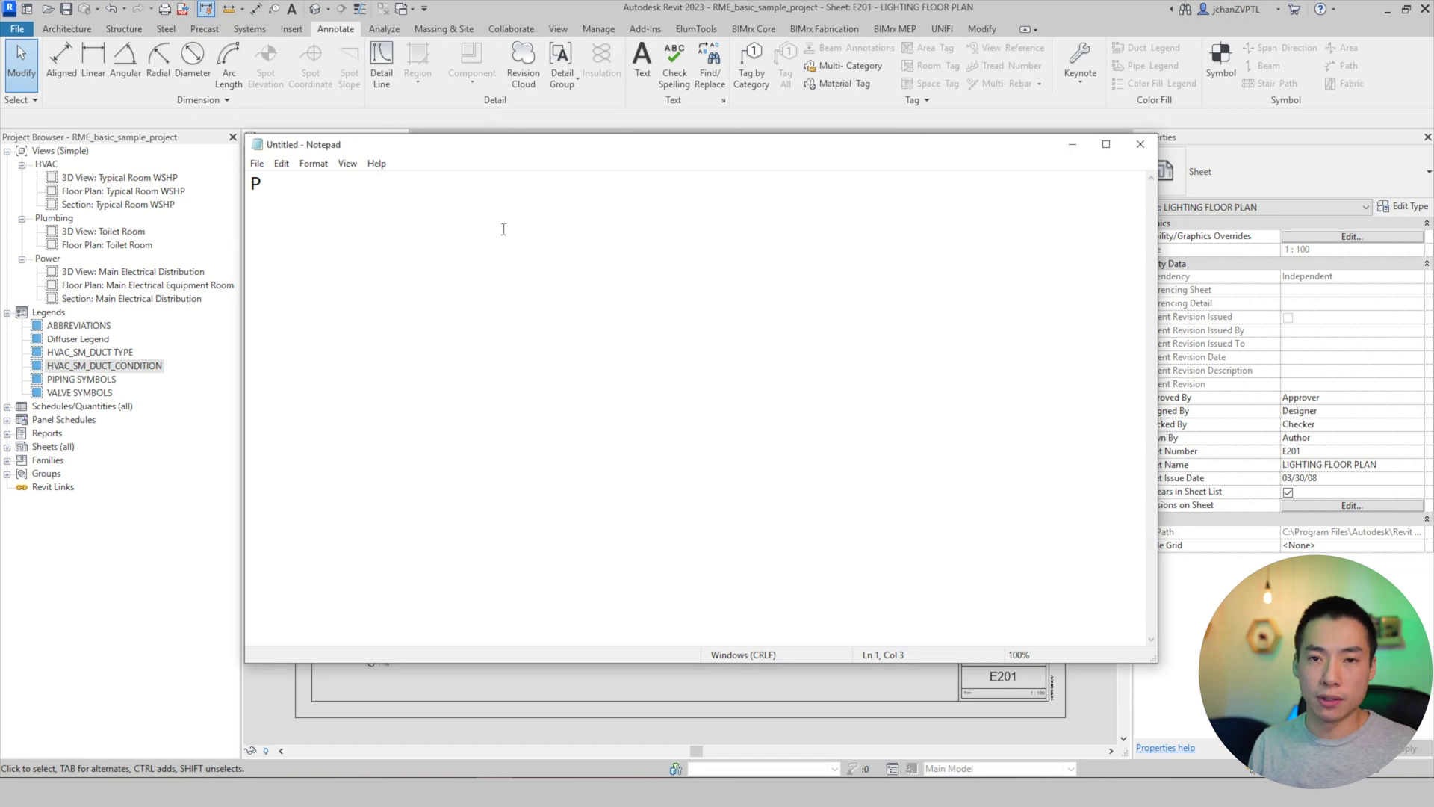
pyautogui.write('POWER N')
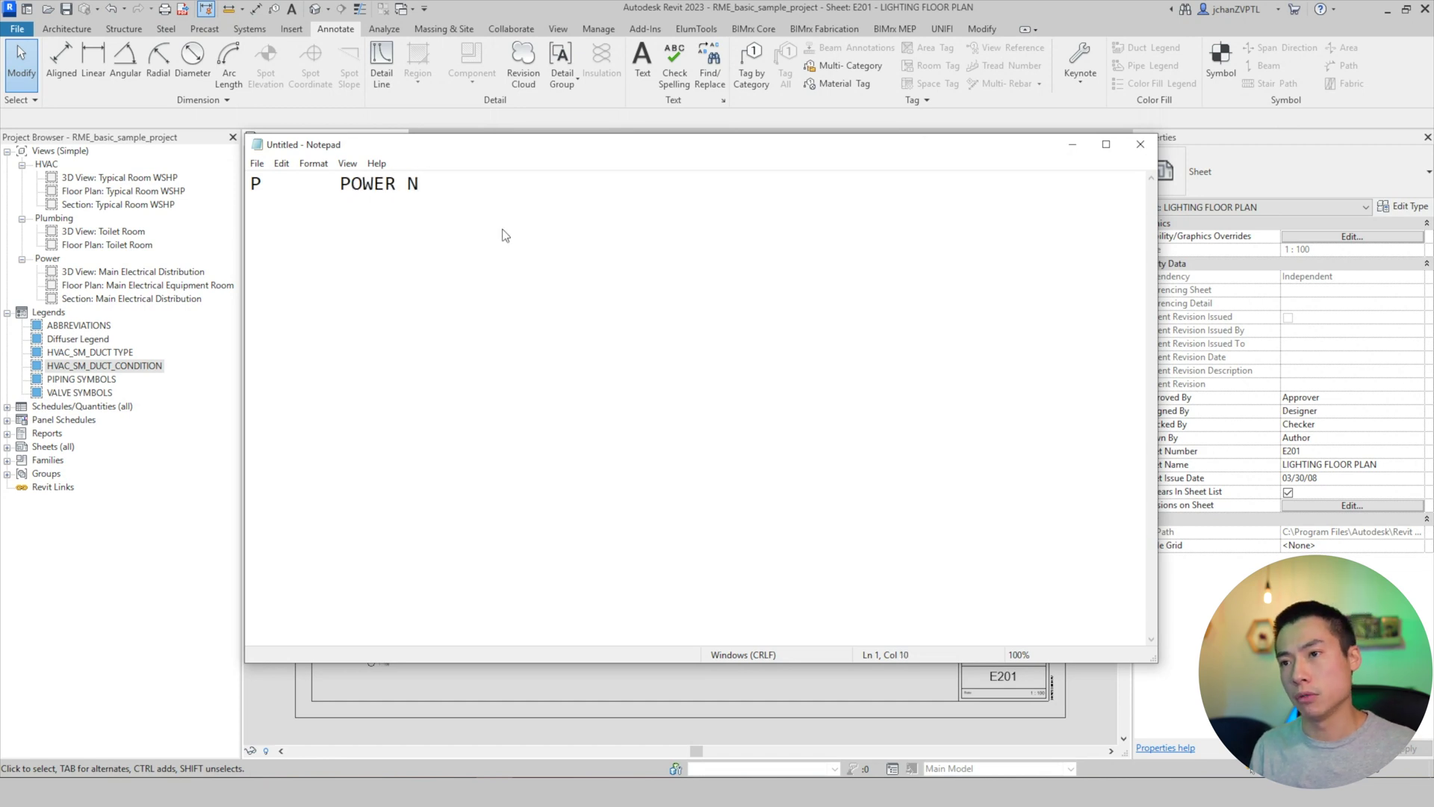
pyautogui.press('BackSpace')
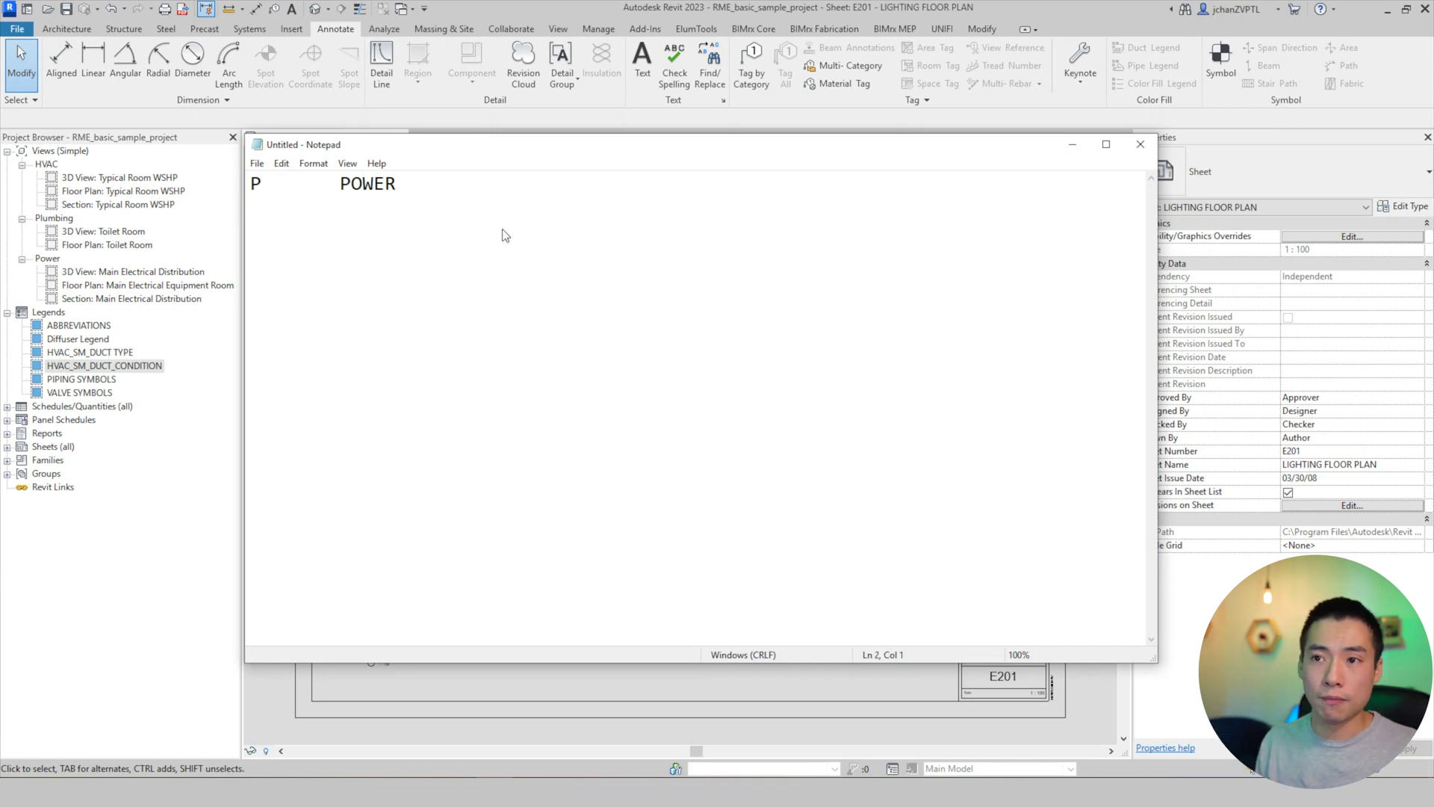
pyautogui.write('IGHTING')
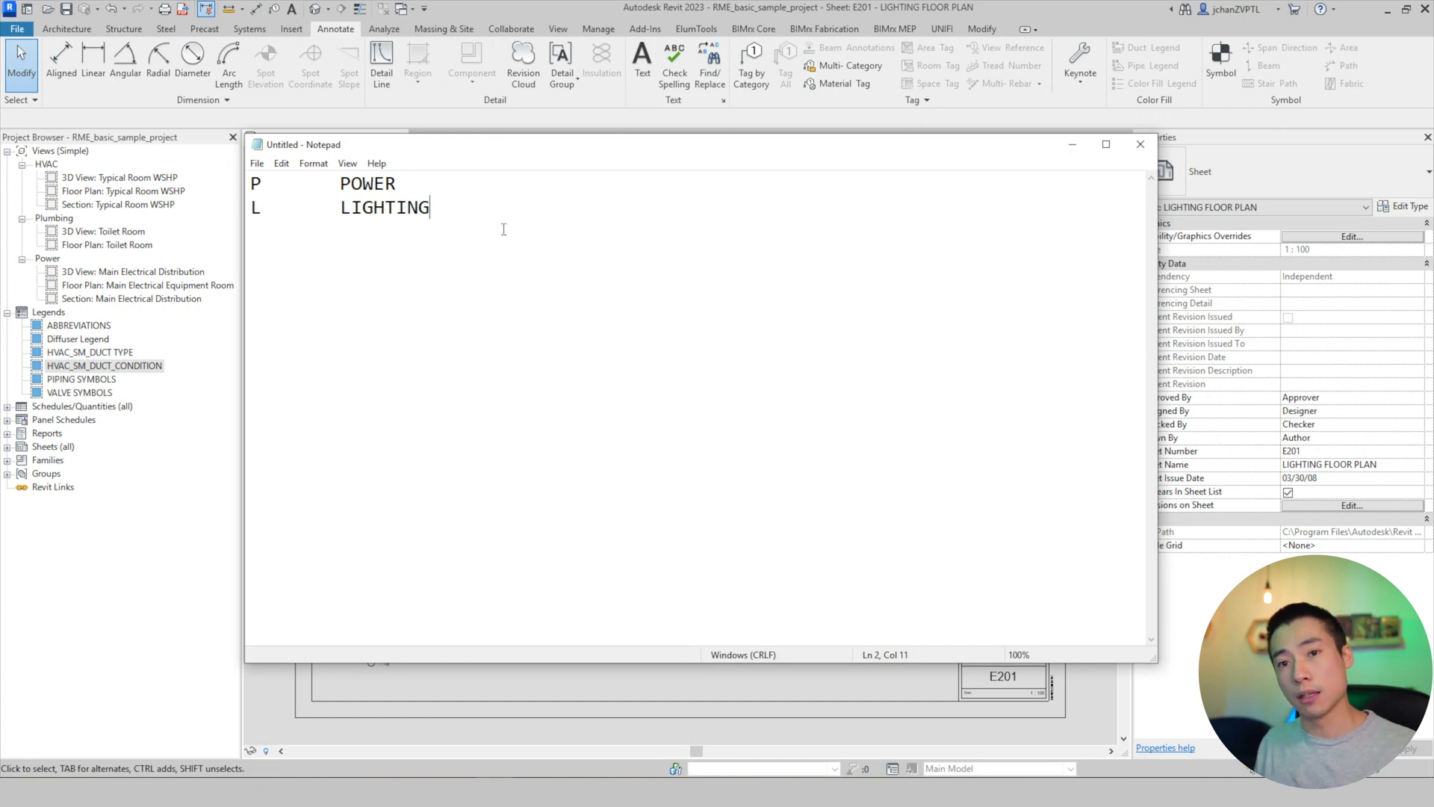
pyautogui.press('Return')
pyautogui.press('Return')
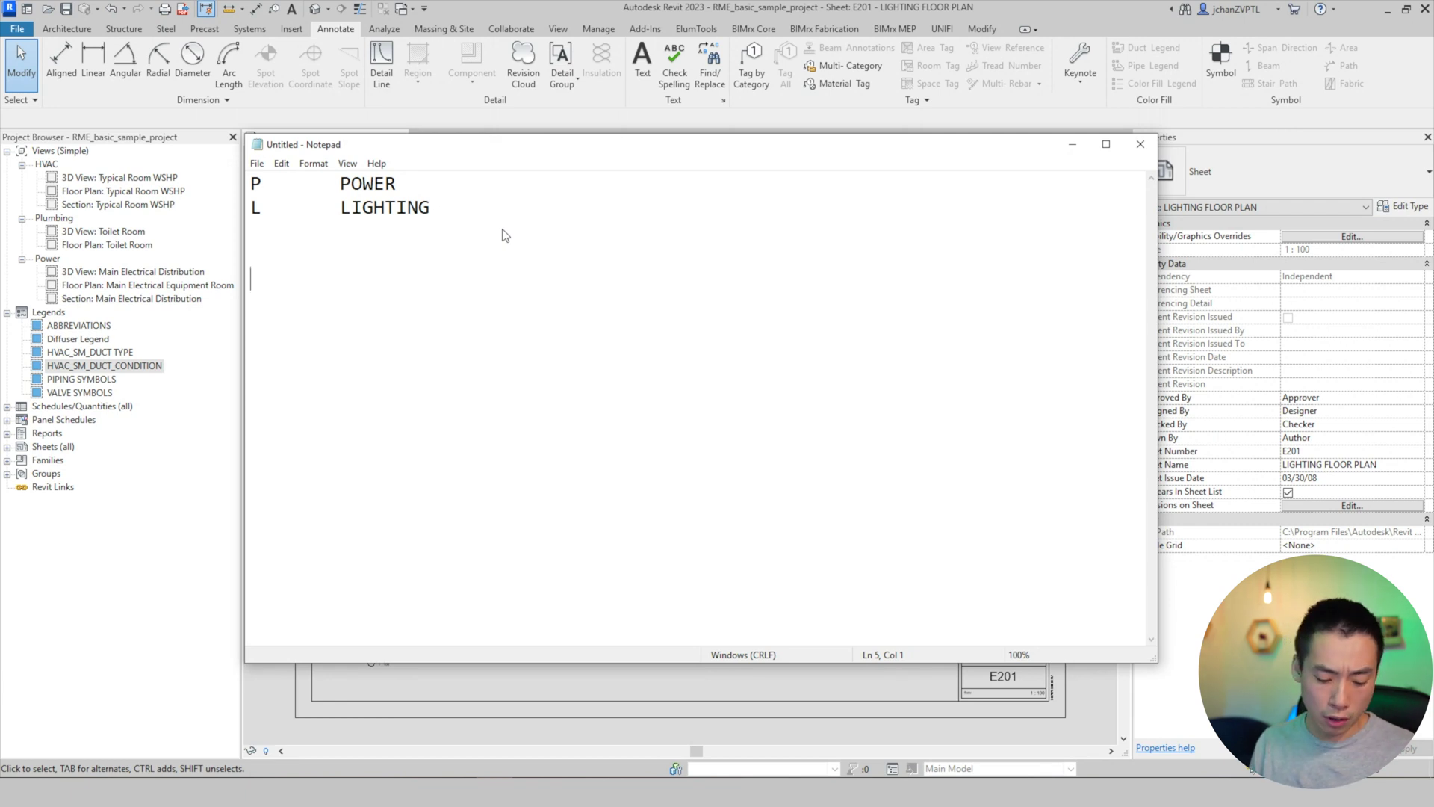
# Type tab-separated keynotes P1–P2 'POWER NOTE' with P and L1–L3 'LIGHTING NOTE' with L
pyautogui.write('P1\t')
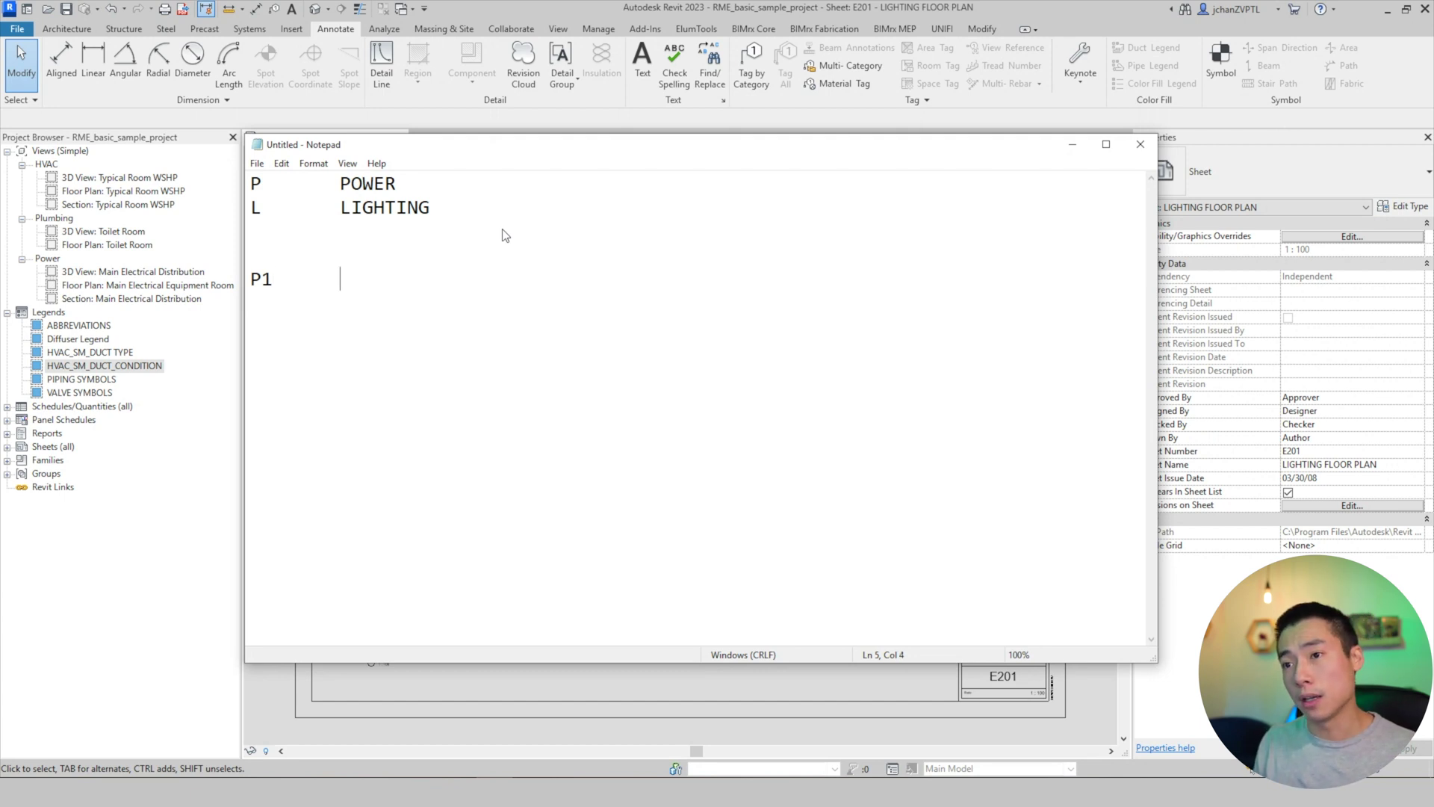
pyautogui.write('POWER NOTE 1')
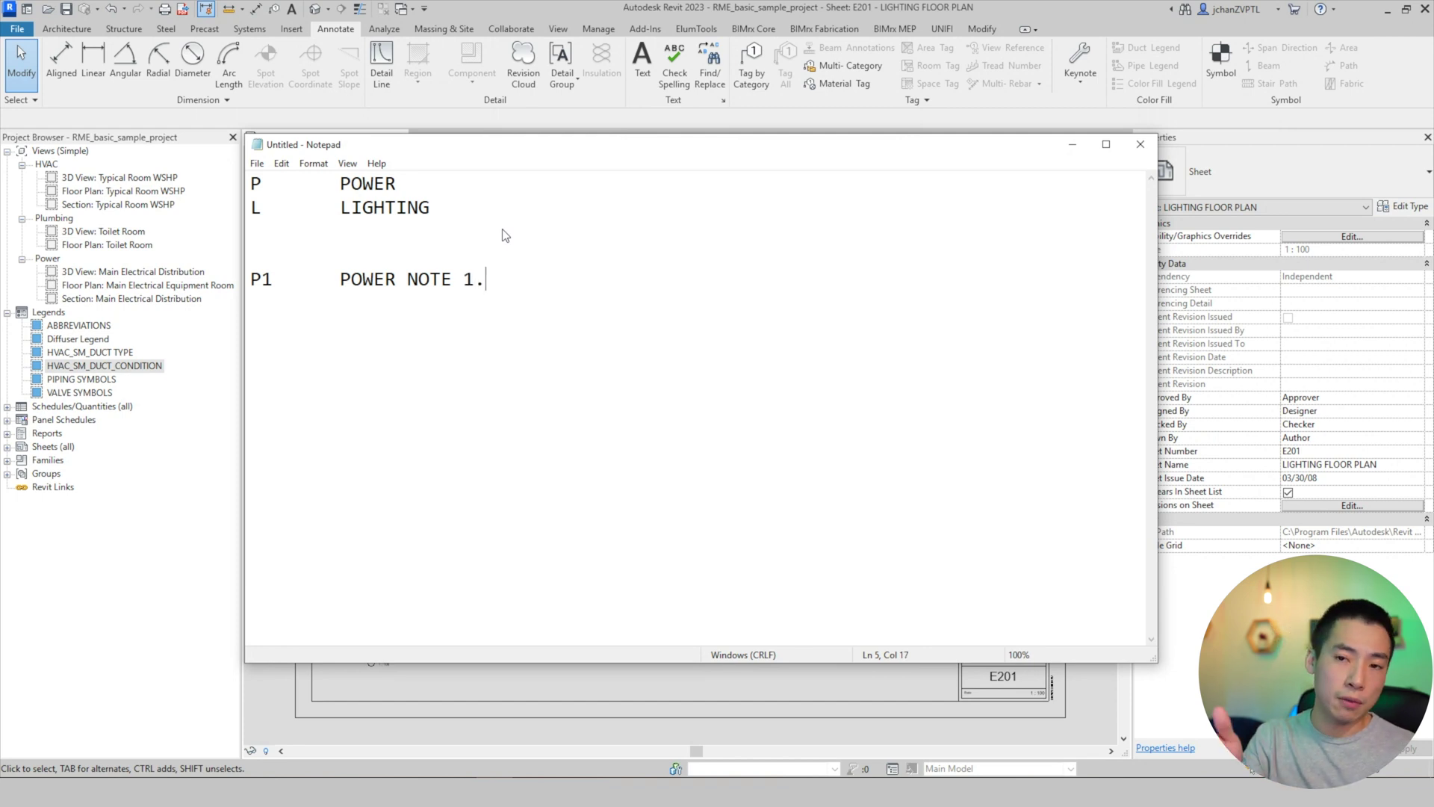
pyautogui.write('.')
pyautogui.press('Tab')
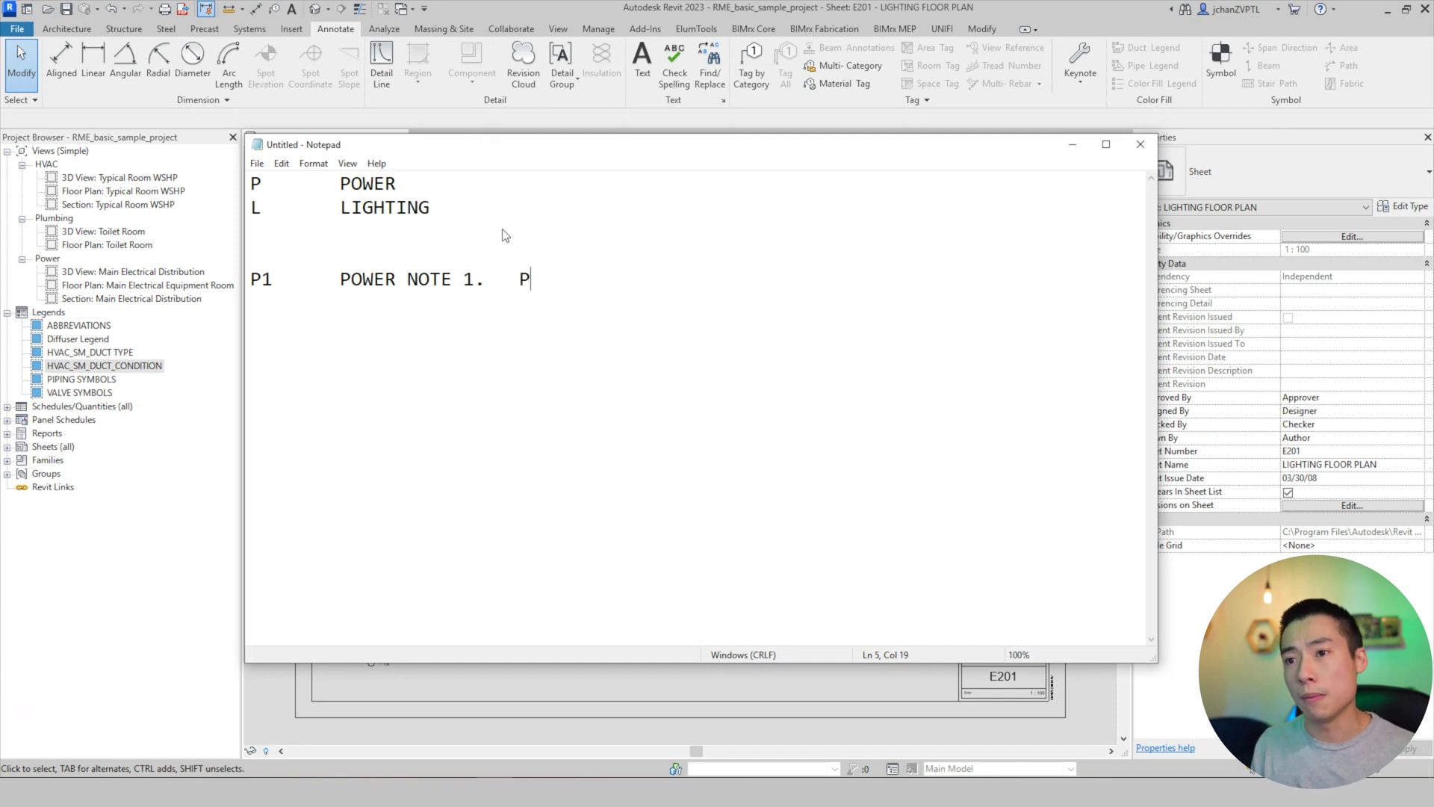
pyautogui.write('P2\t')
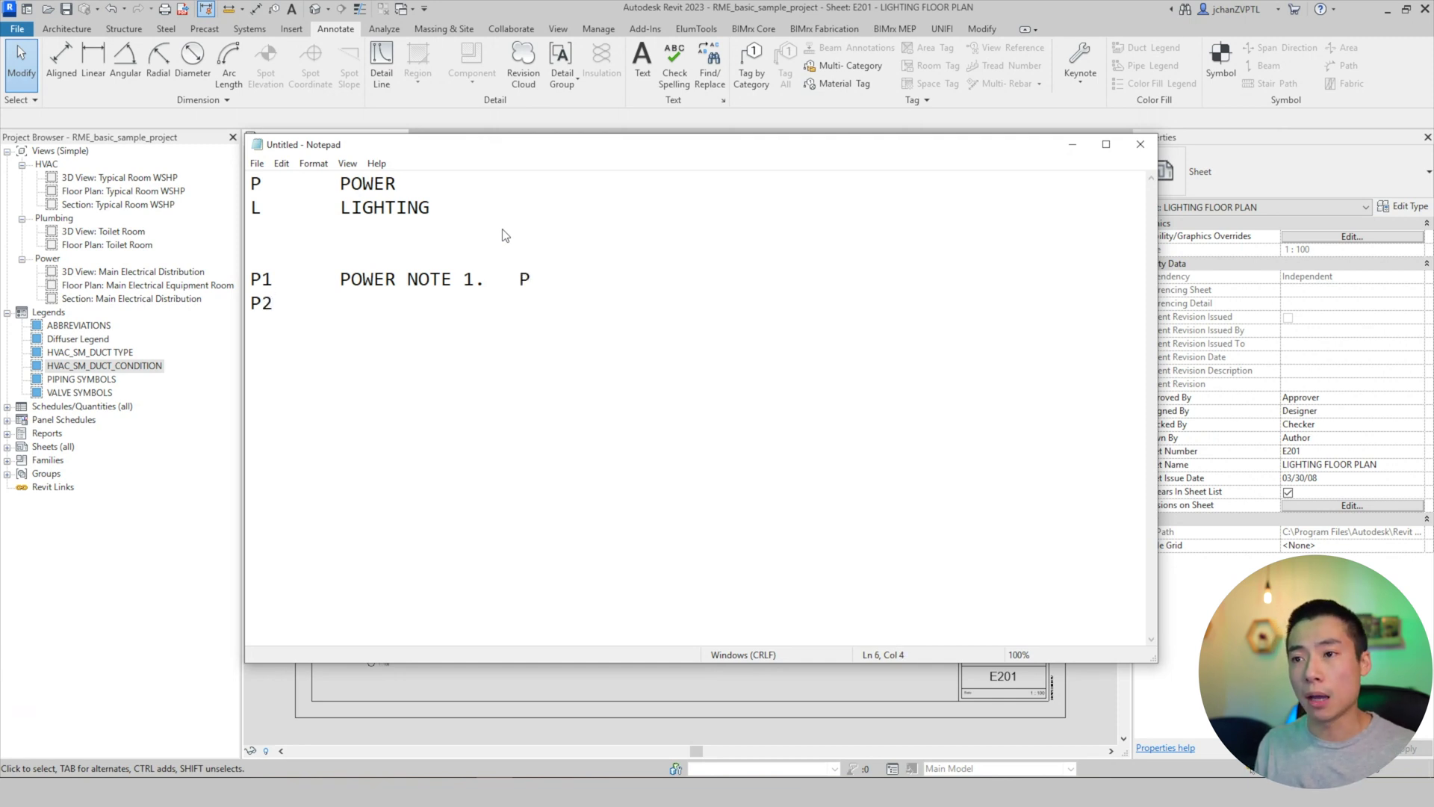
pyautogui.write('POWER NOTE 2.')
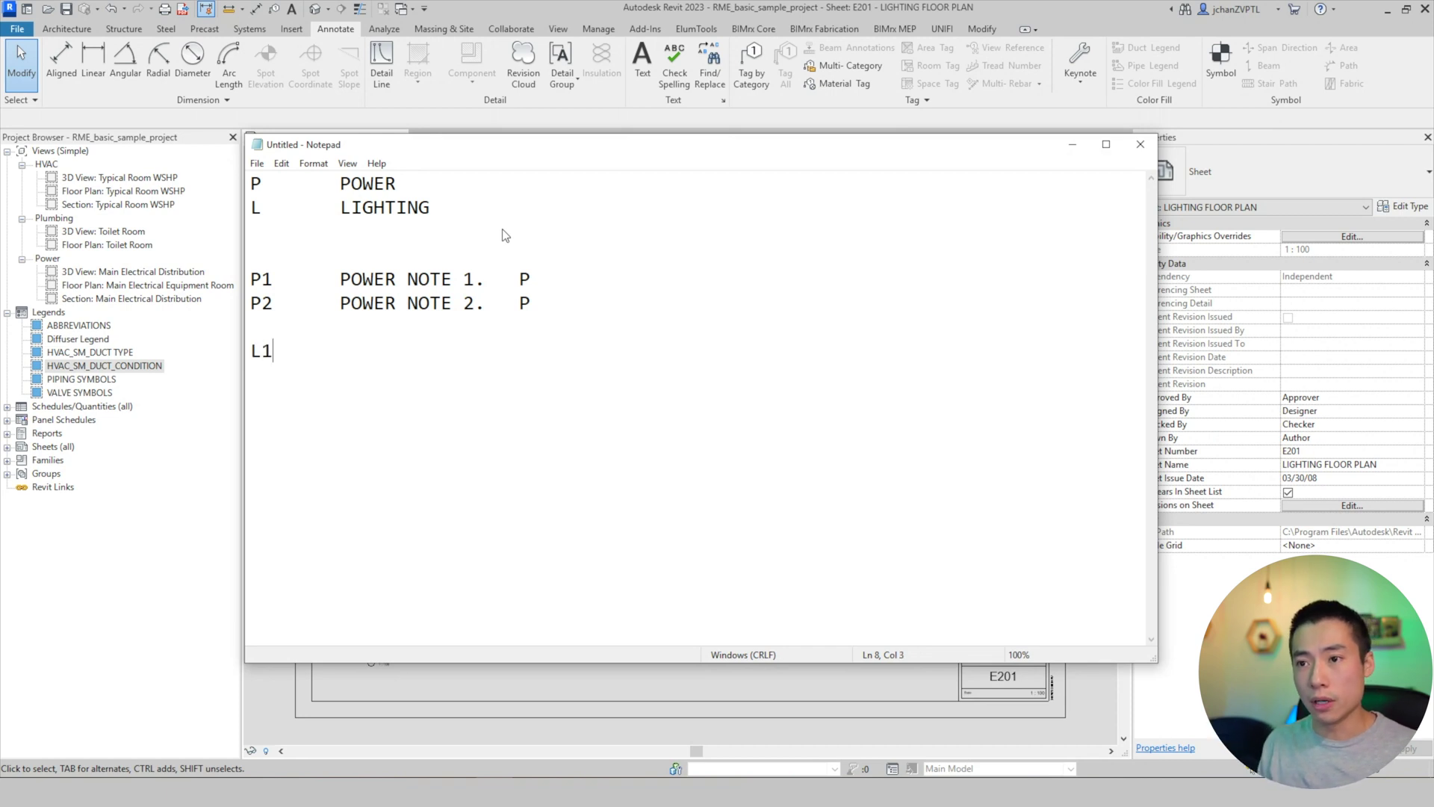
pyautogui.write('LIGHTING NOTE 2')
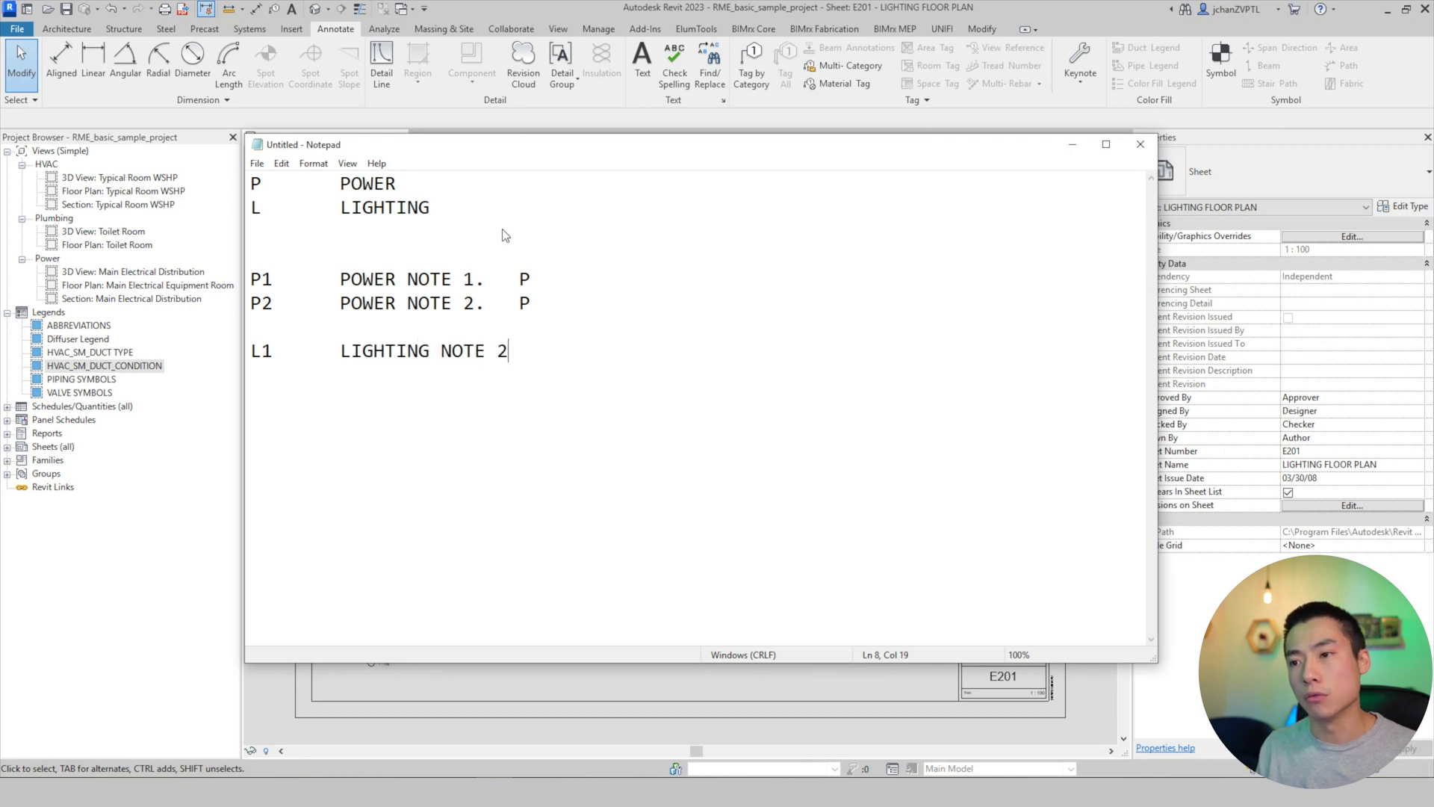
pyautogui.press('BackSpace')
pyautogui.write('1.')
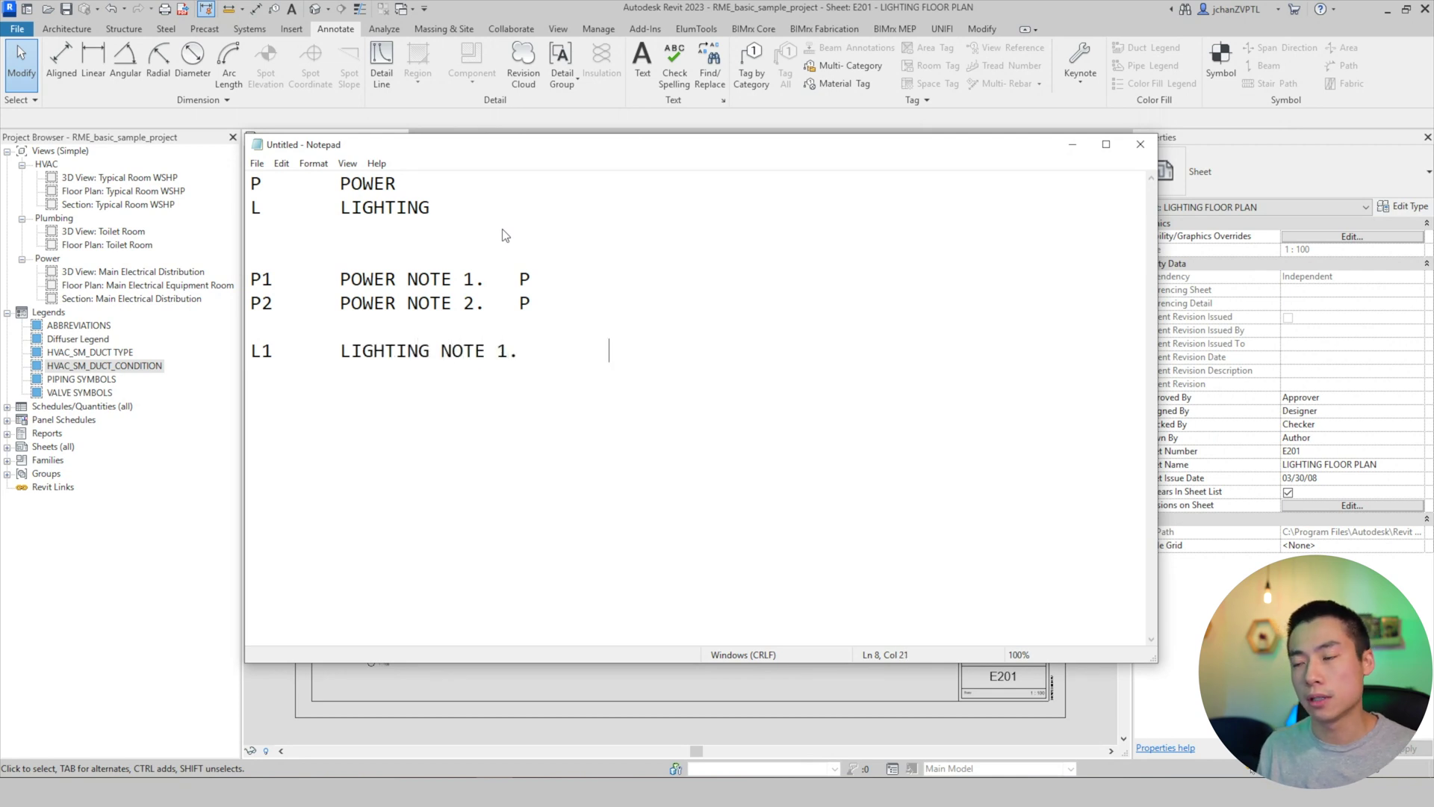
pyautogui.write('L2LIGHTING NOTE 2.         L')
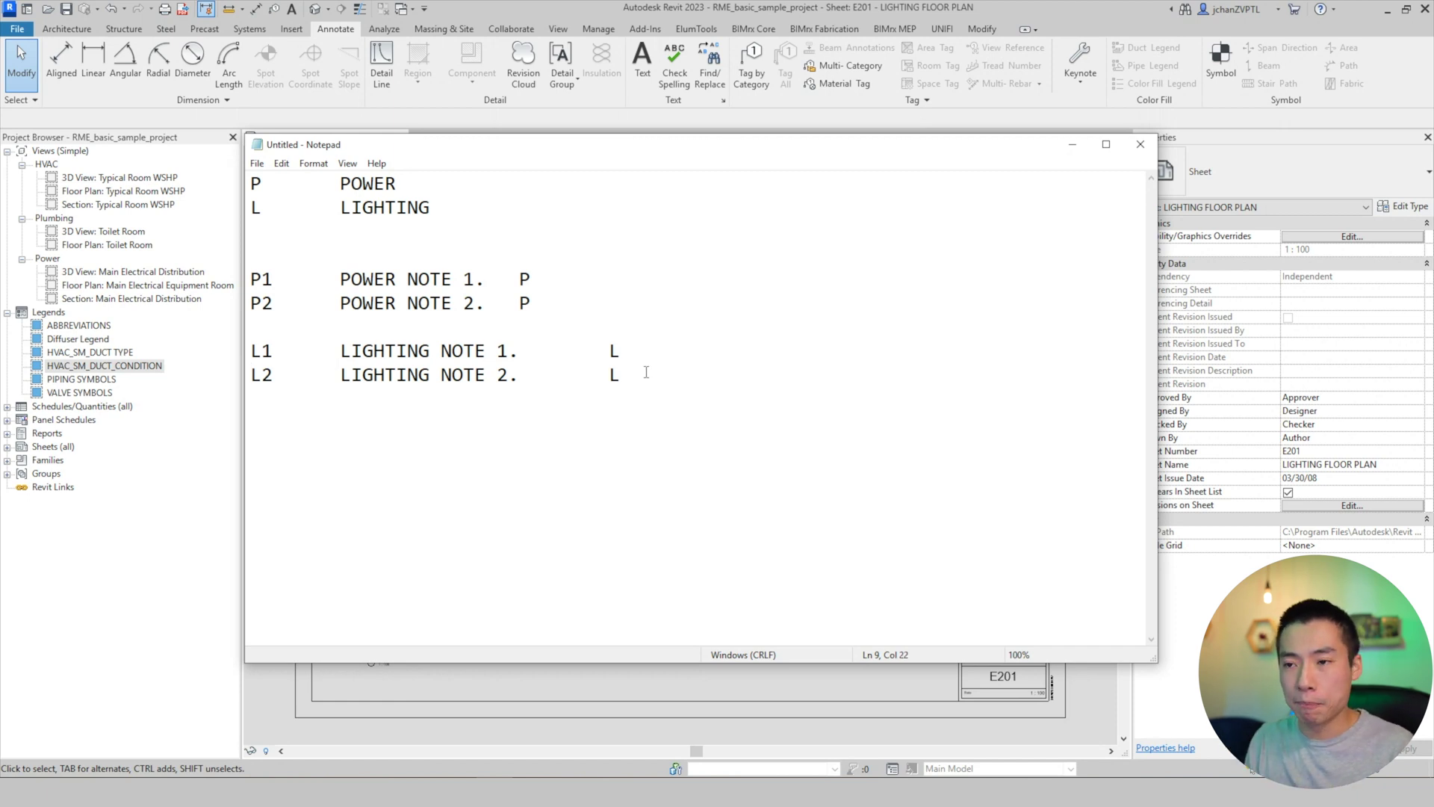
pyautogui.press('Return')
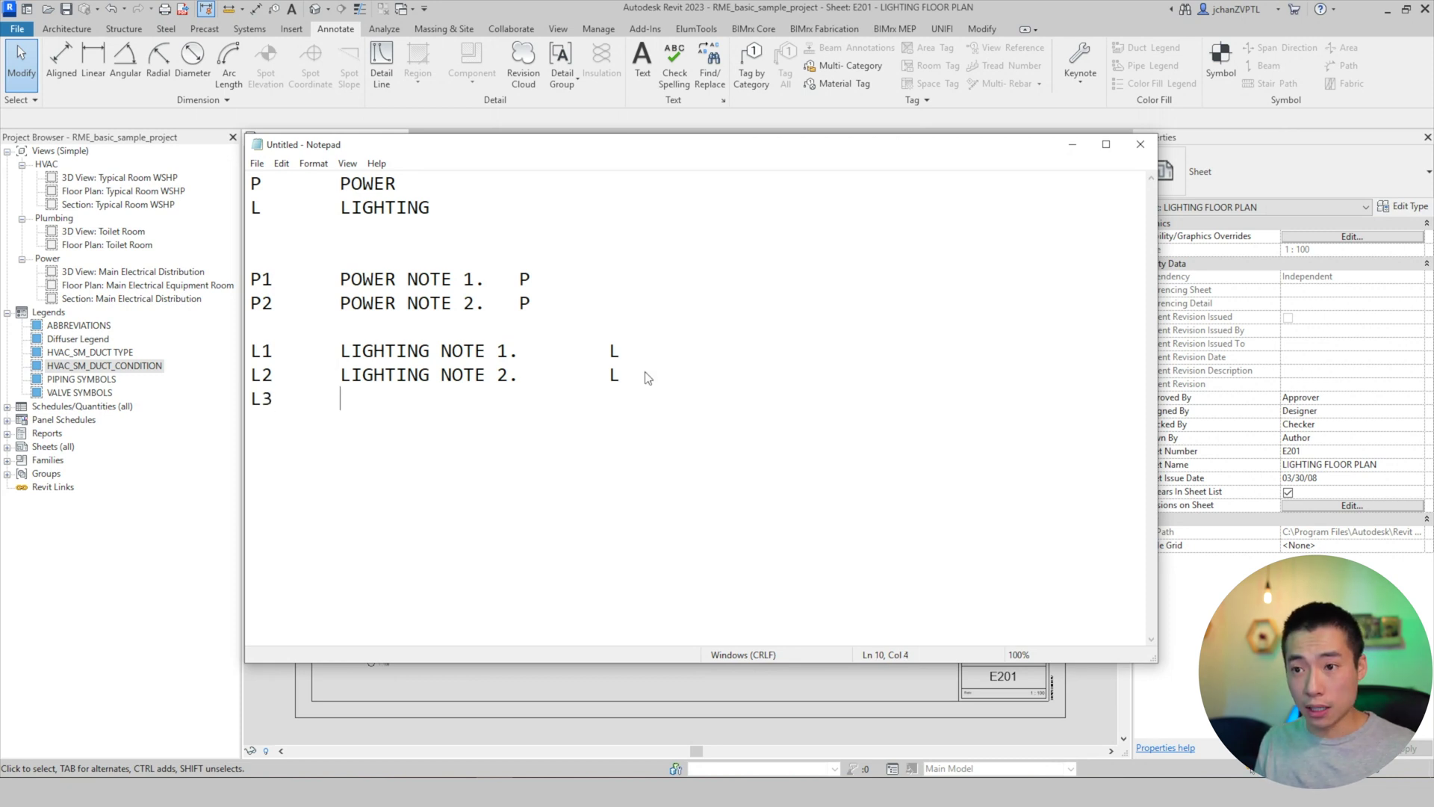
pyautogui.write('L3\tLIGHTING NOTE 3')
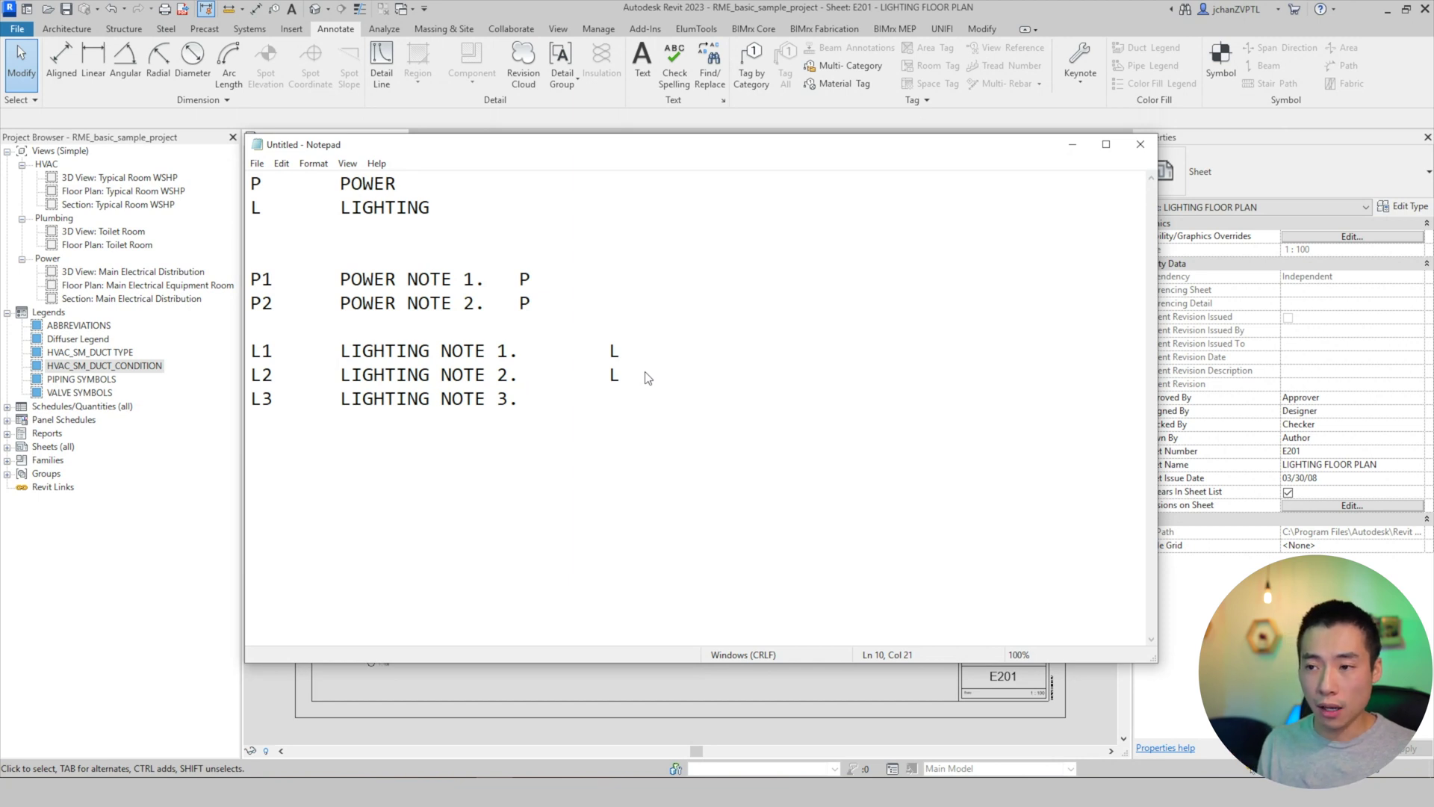
pyautogui.write('. L')
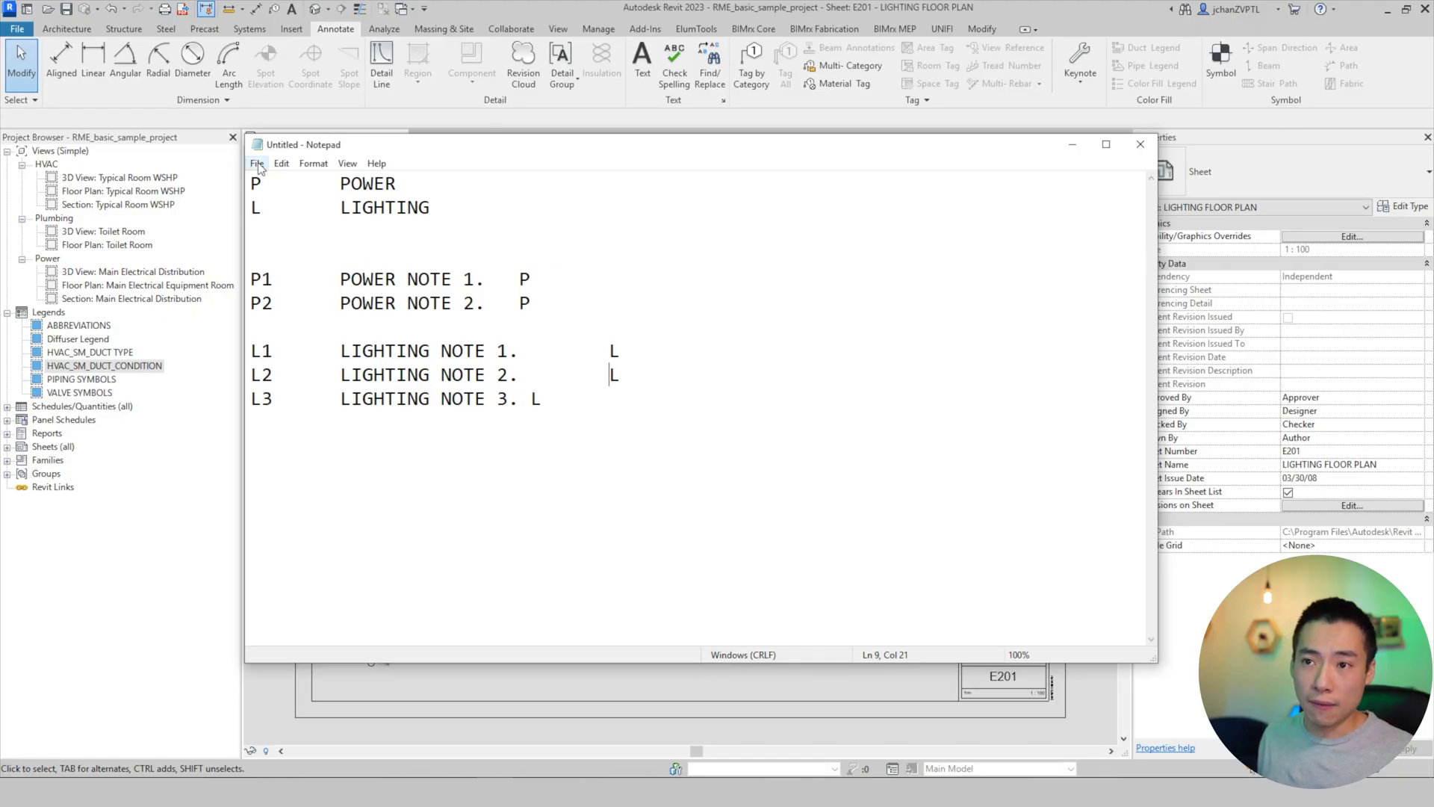
# Use Save As to store the notes in Documents as 'PROJECT NAME KEYNOTES'
pyautogui.click(256, 162)
pyautogui.click(278, 230)
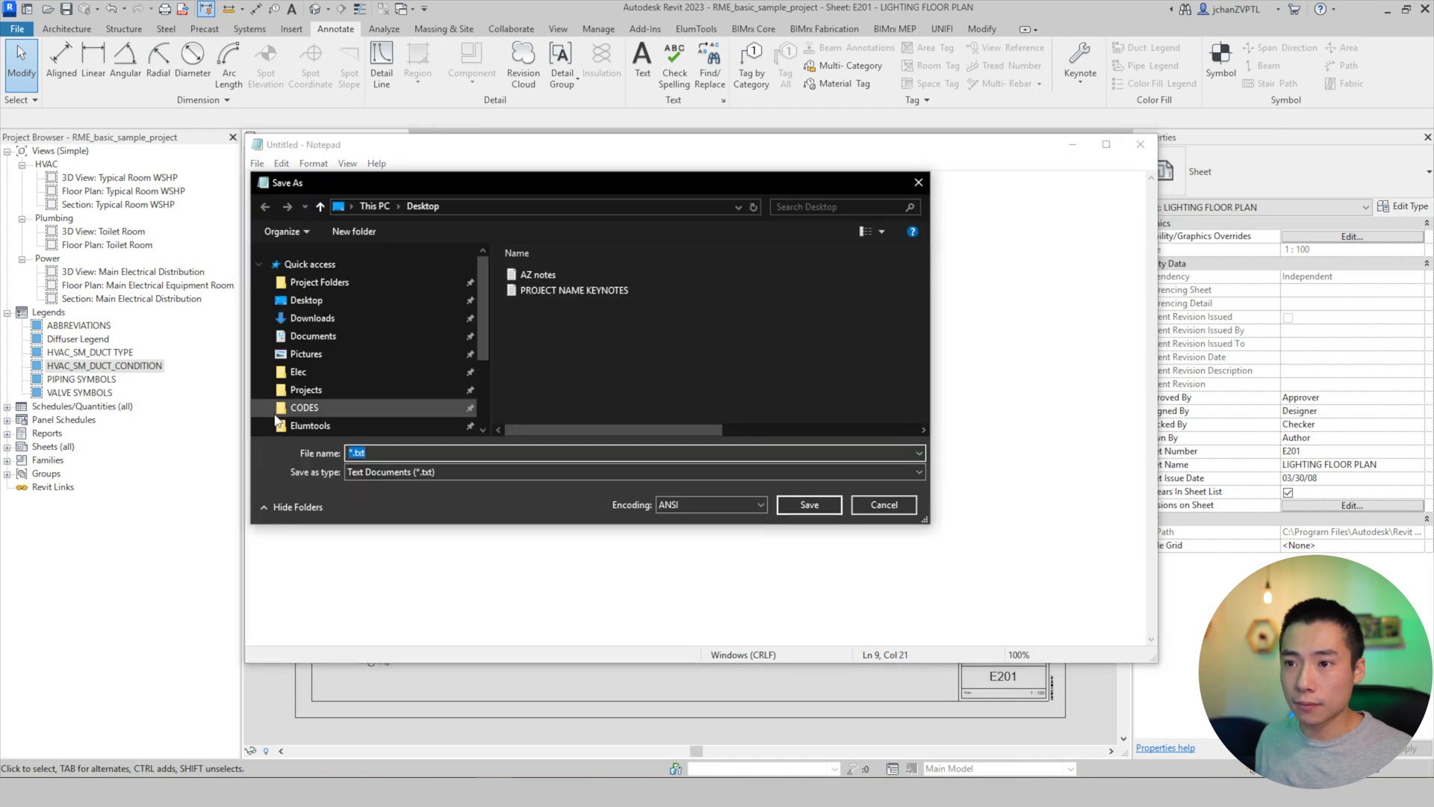
pyautogui.click(366, 335)
pyautogui.scroll(-1, 553, 396)
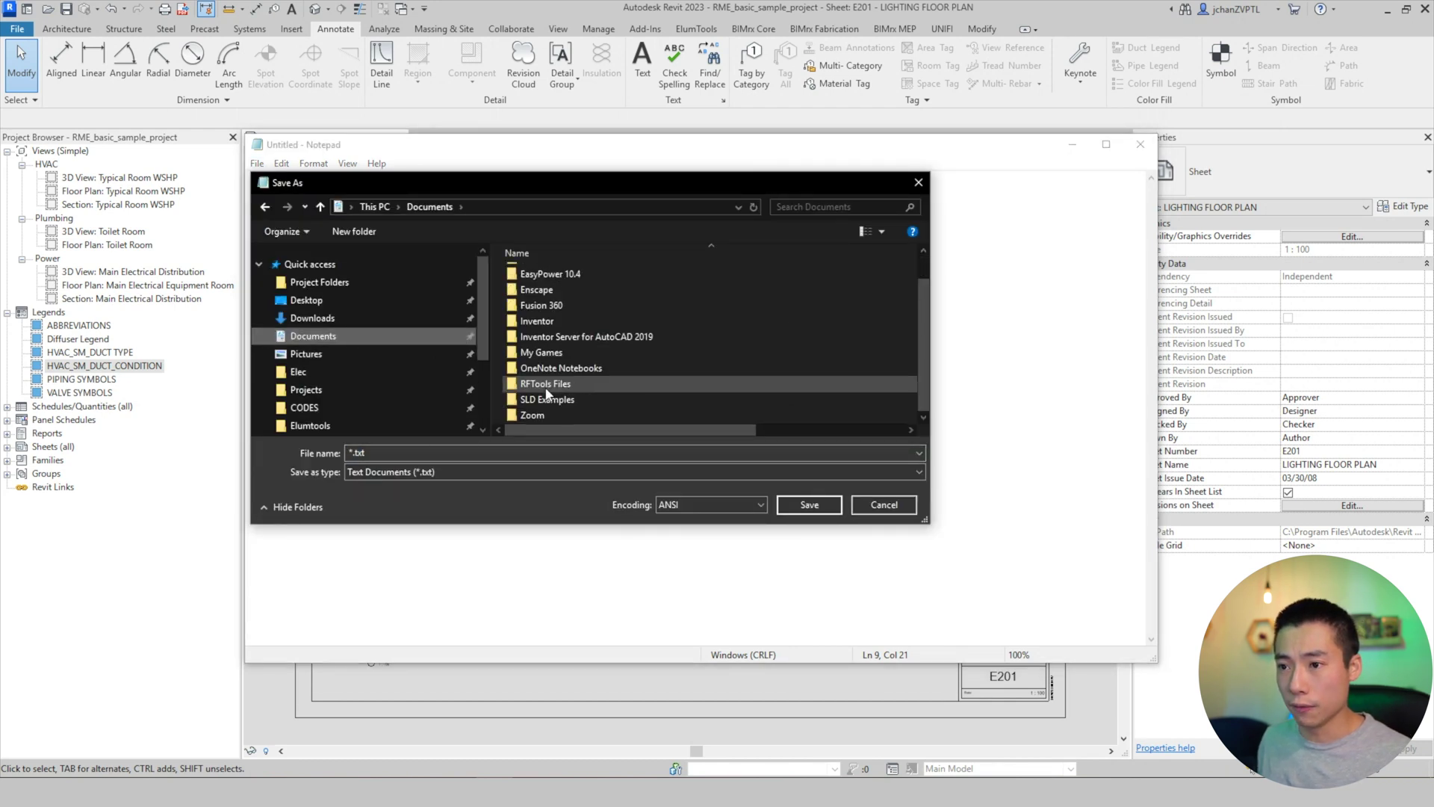
pyautogui.doubleClick(355, 453)
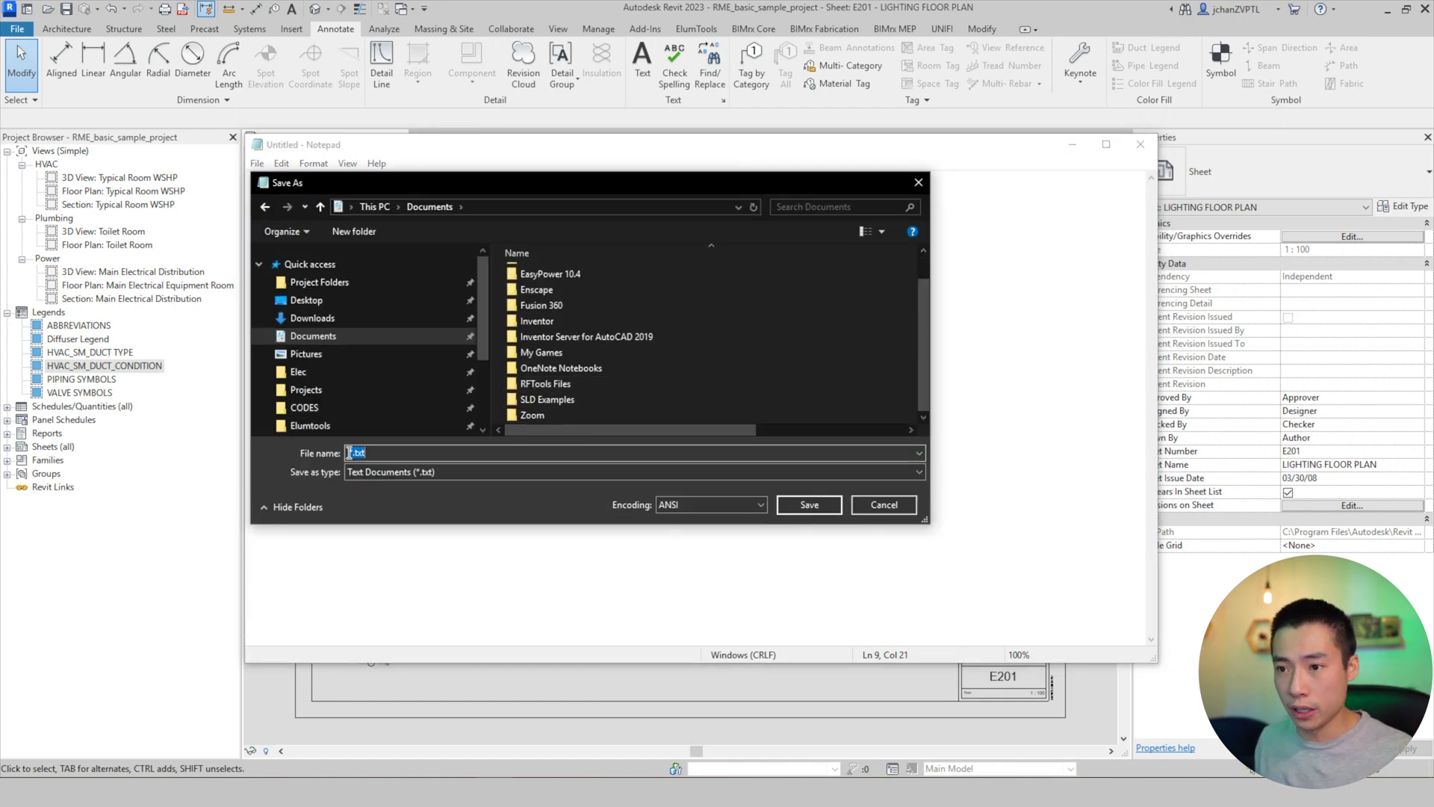
pyautogui.press('Home')
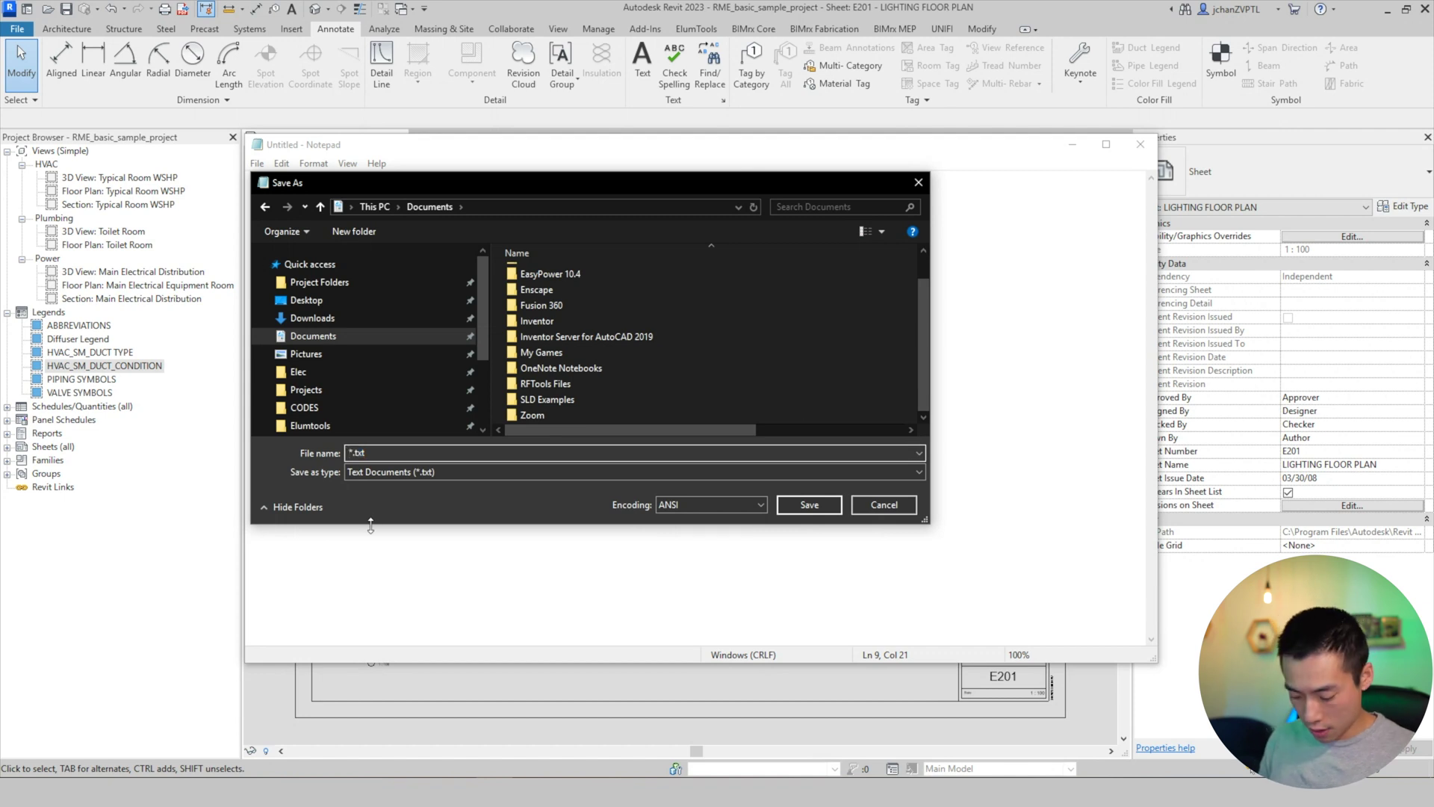
pyautogui.write('PROJECT NAME')
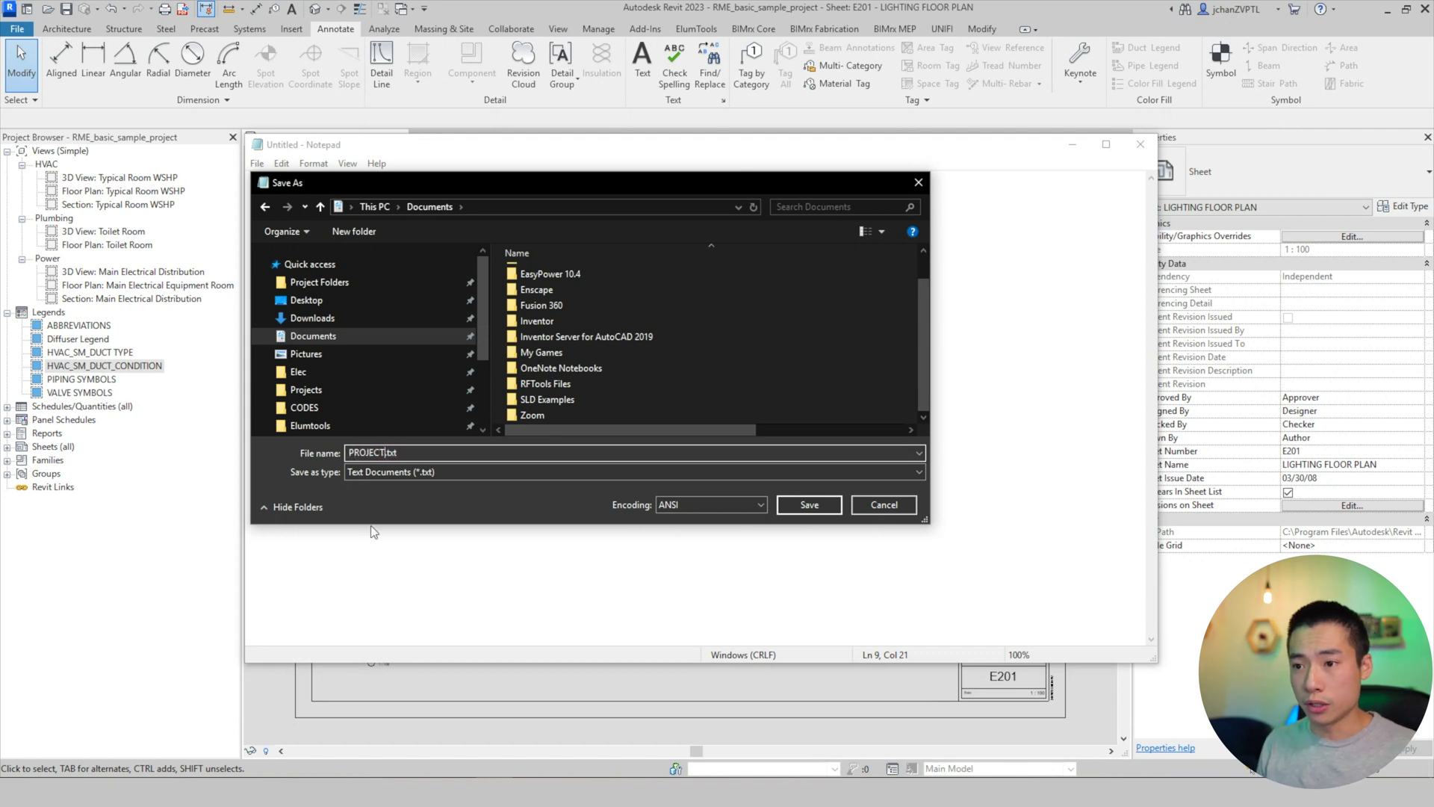
pyautogui.write(' KEYNOTES')
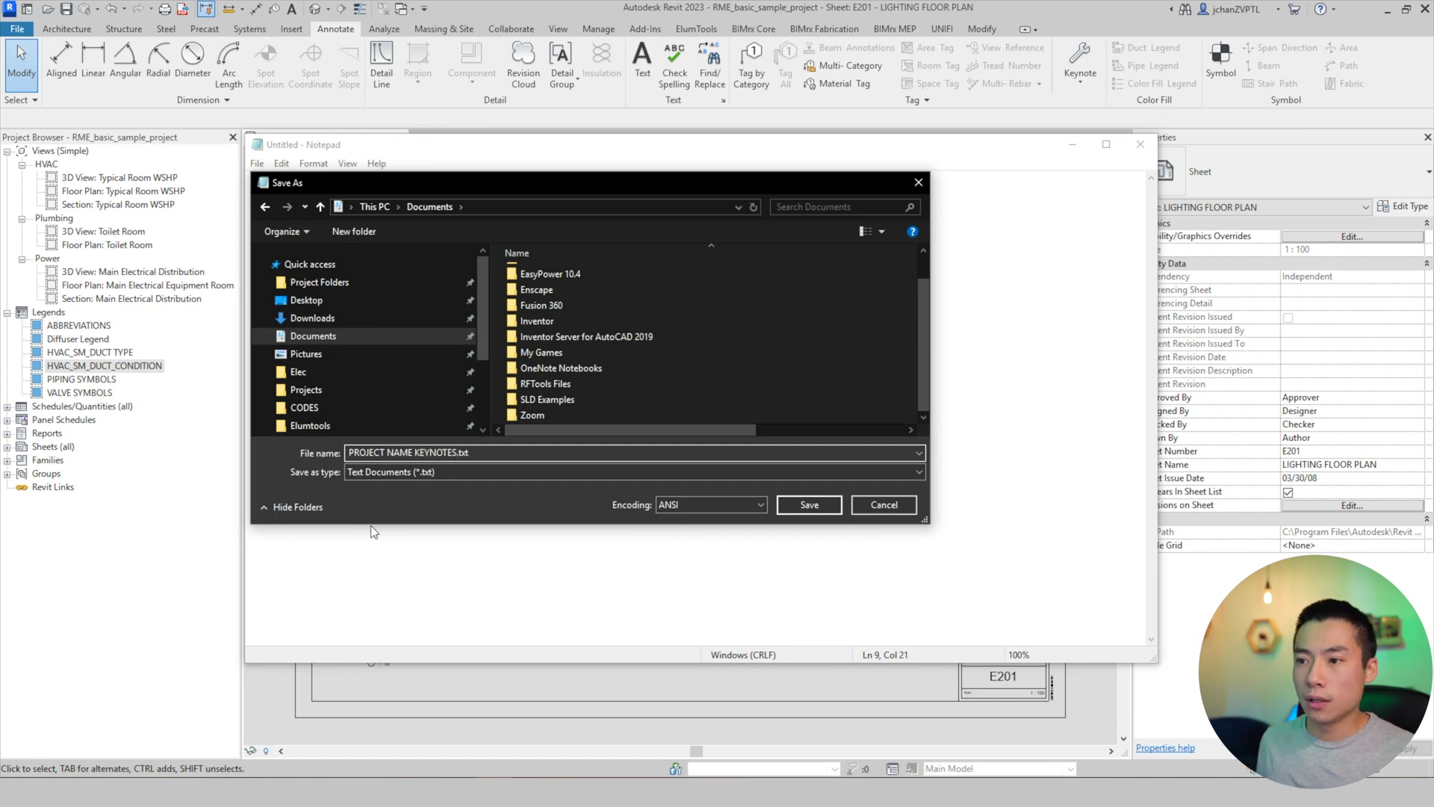
pyautogui.click(809, 505)
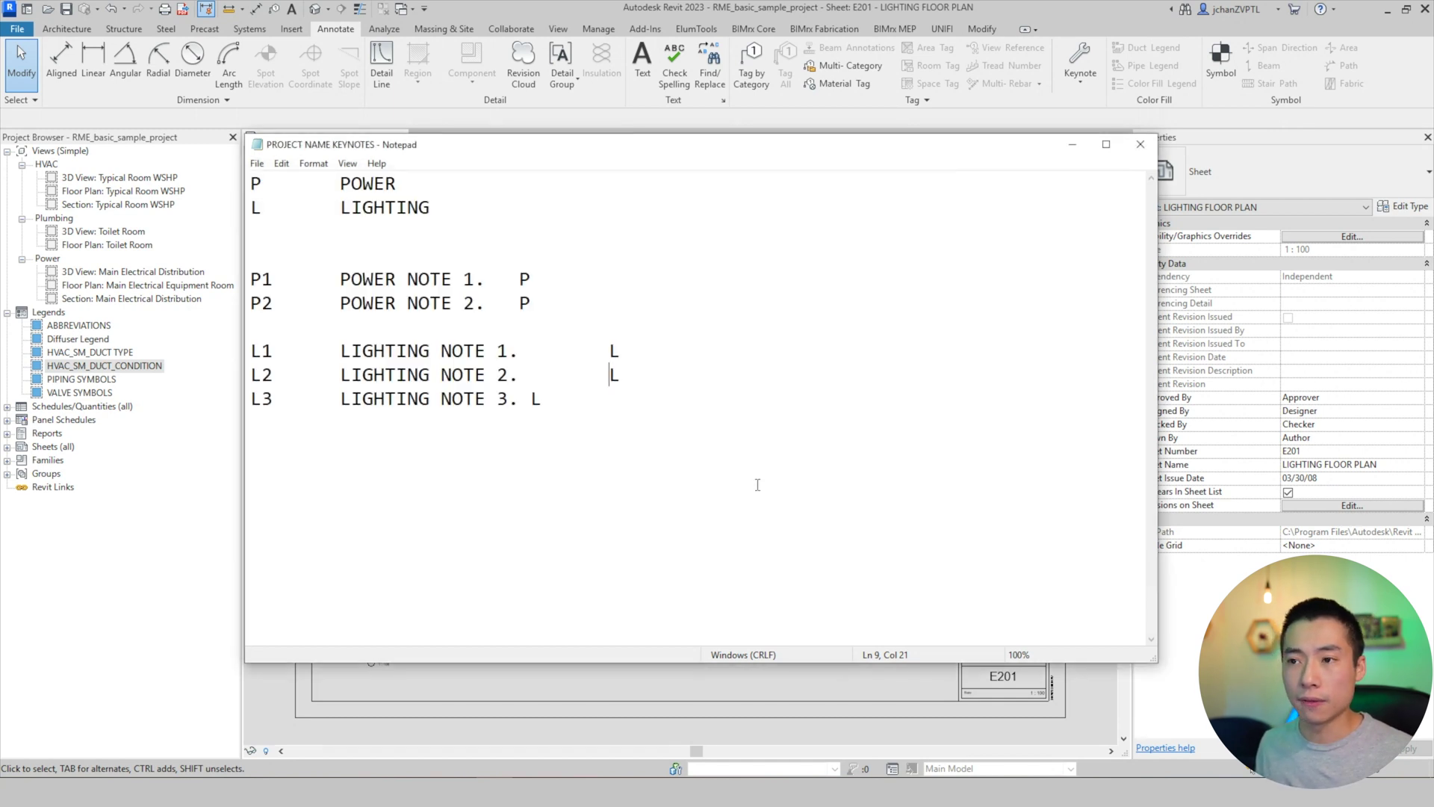
pyautogui.click(683, 436)
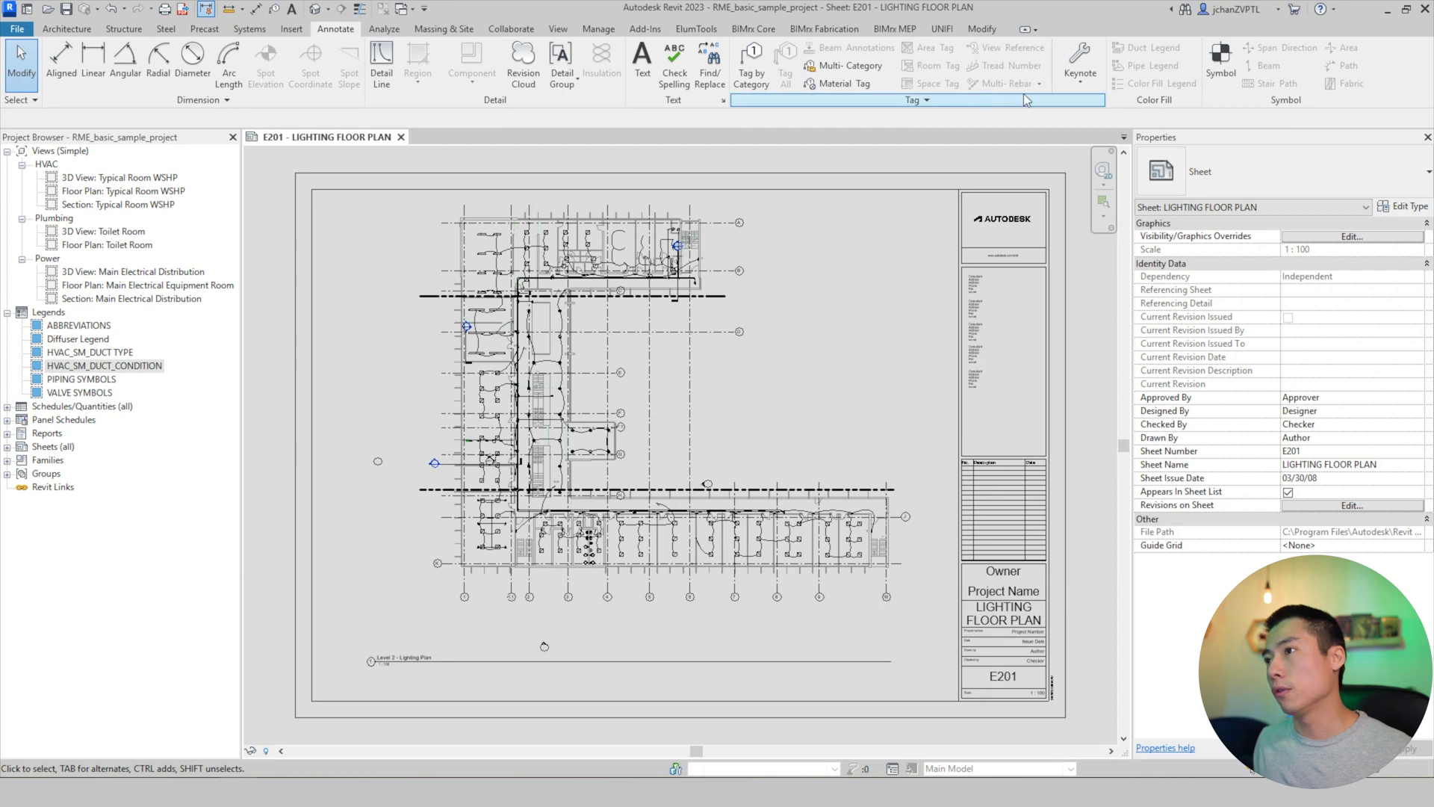
# Point Keynoting Settings to Documents\PROJECT NAME KEYNOTES.txt and confirm the successful reload
pyautogui.click(1090, 82)
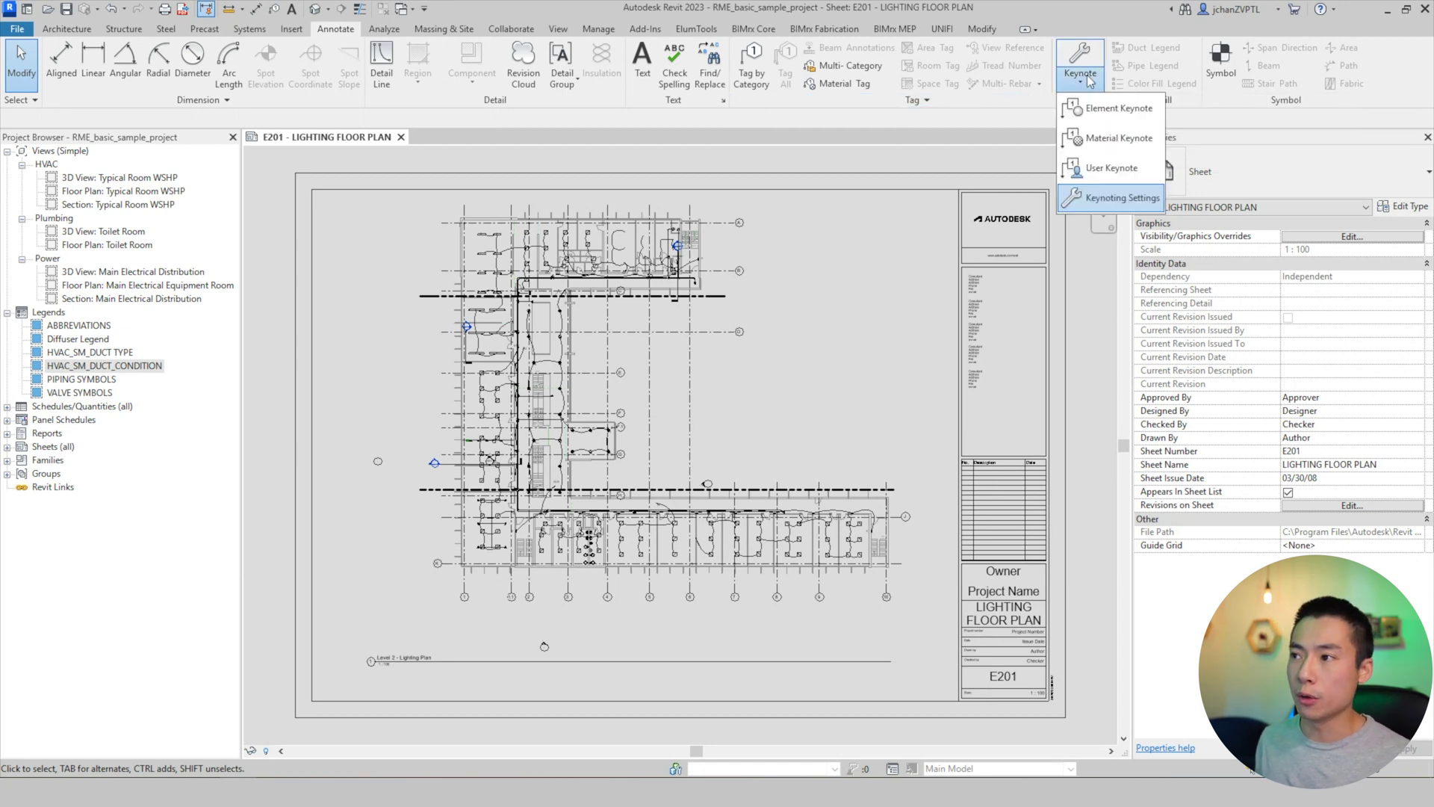
pyautogui.click(1110, 199)
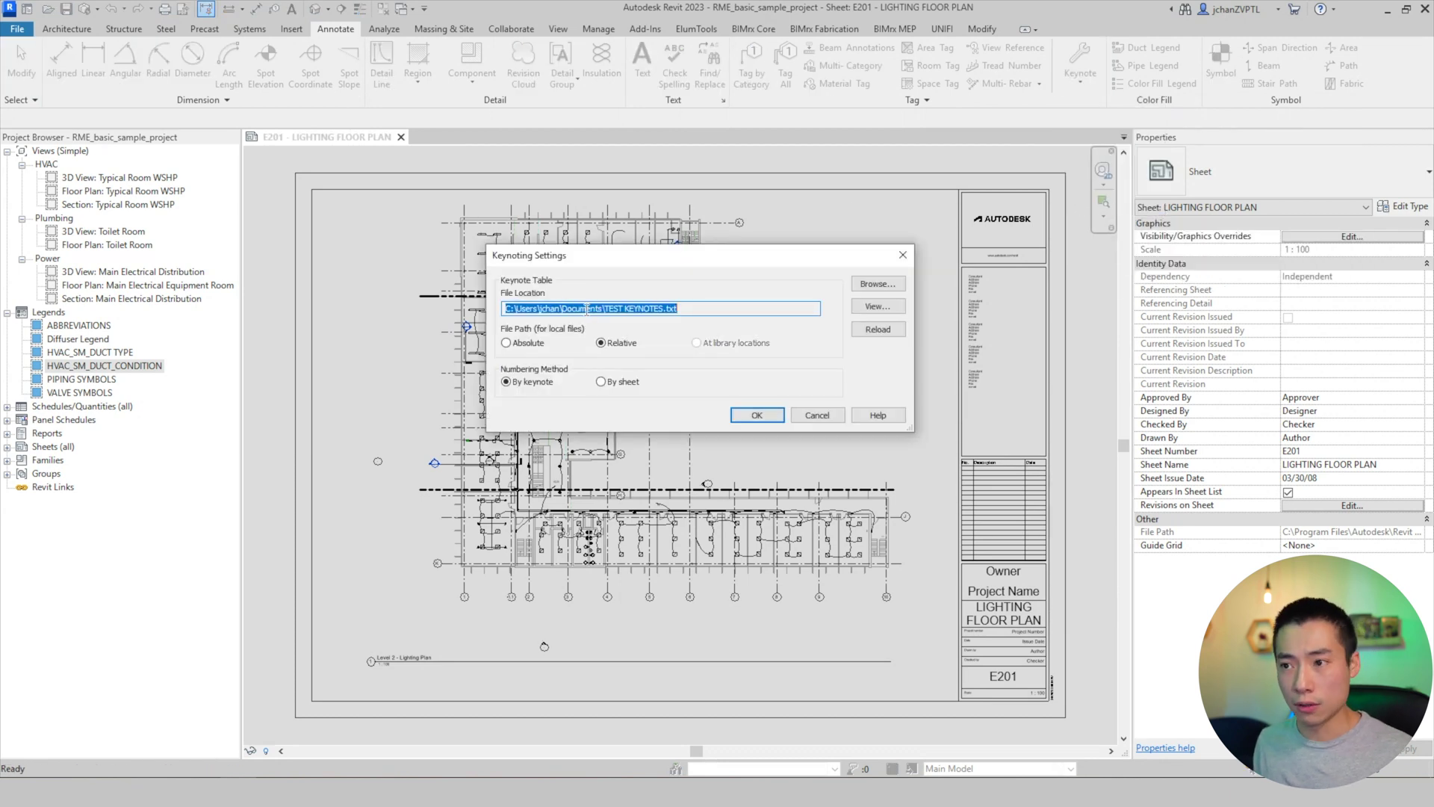
pyautogui.click(879, 285)
pyautogui.click(149, 239)
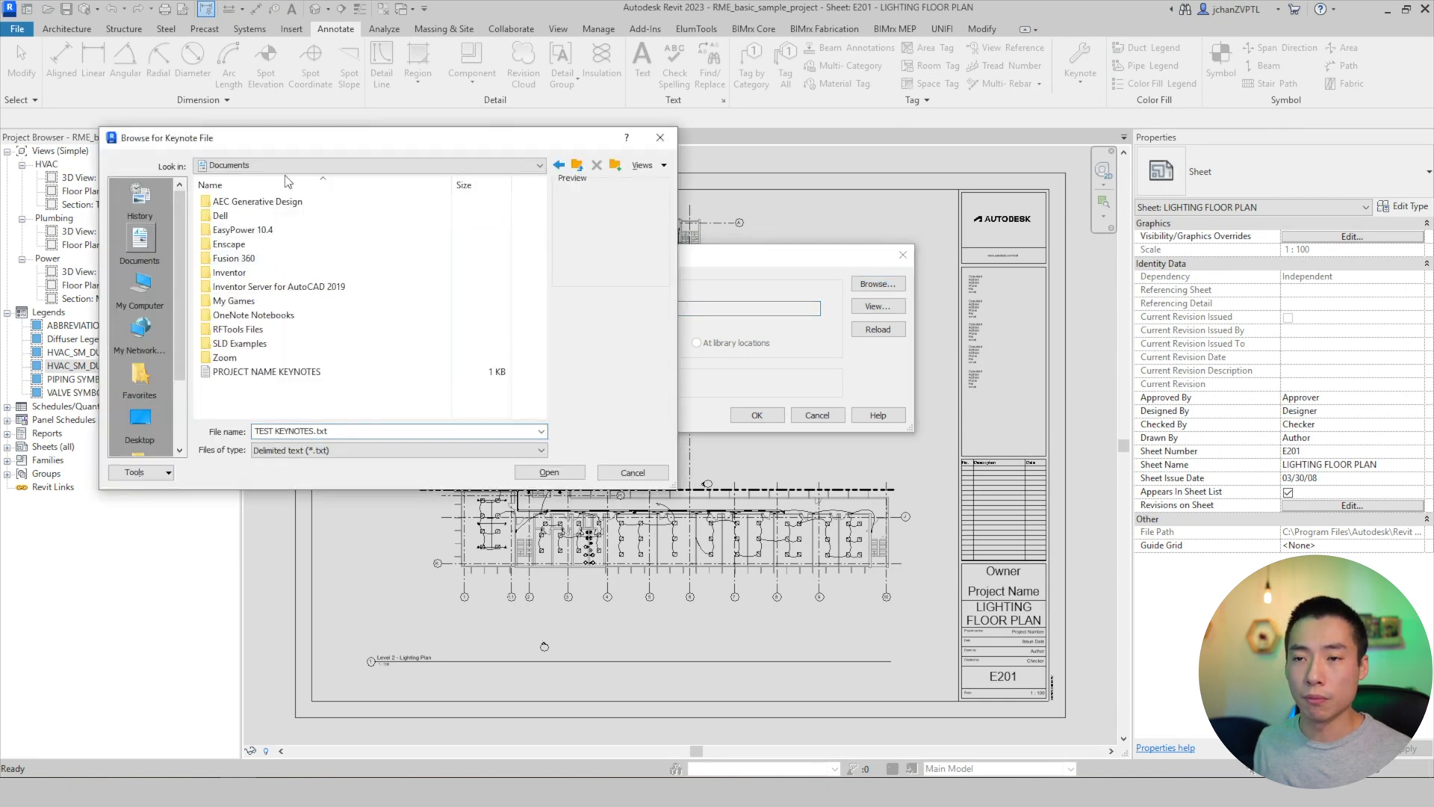
pyautogui.click(299, 372)
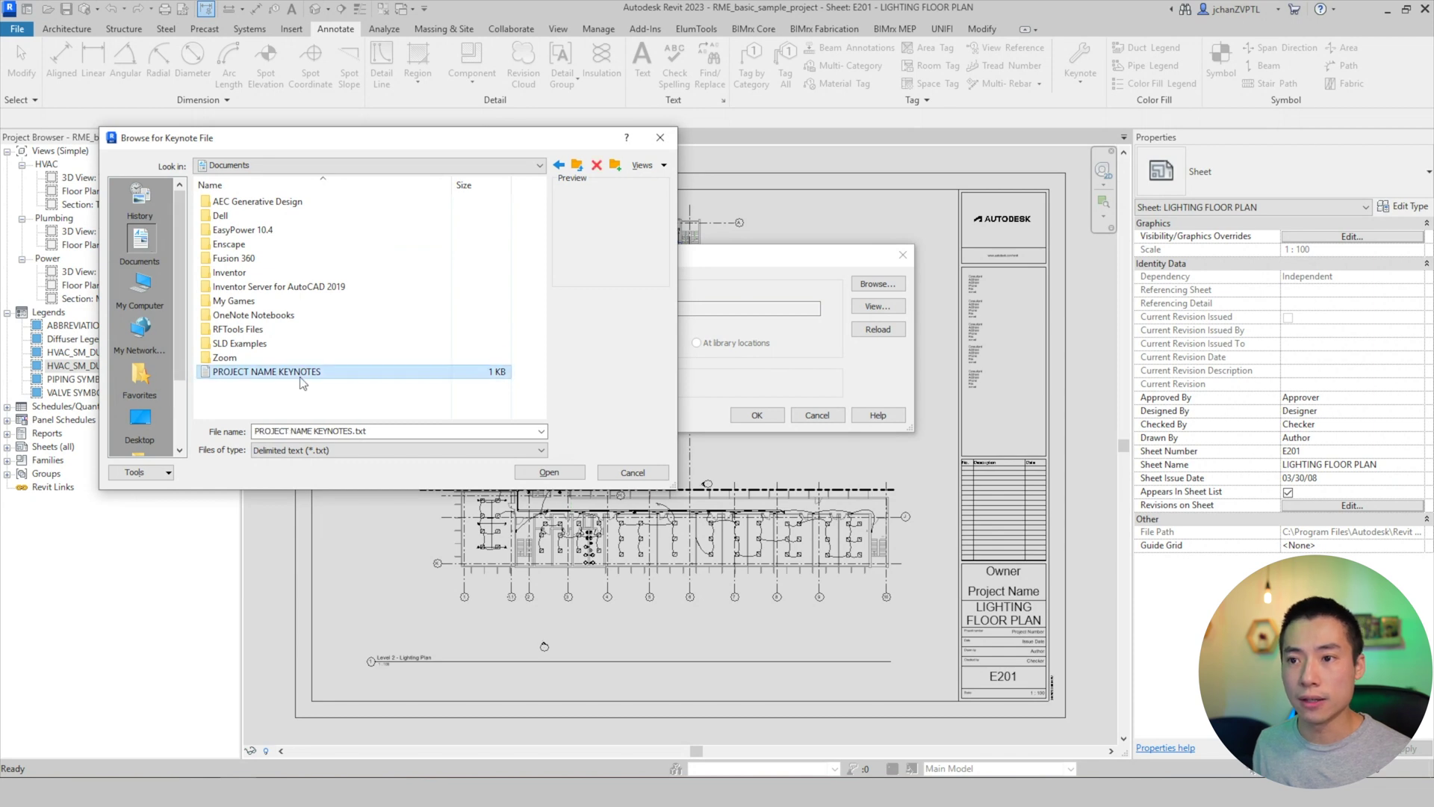
pyautogui.click(550, 473)
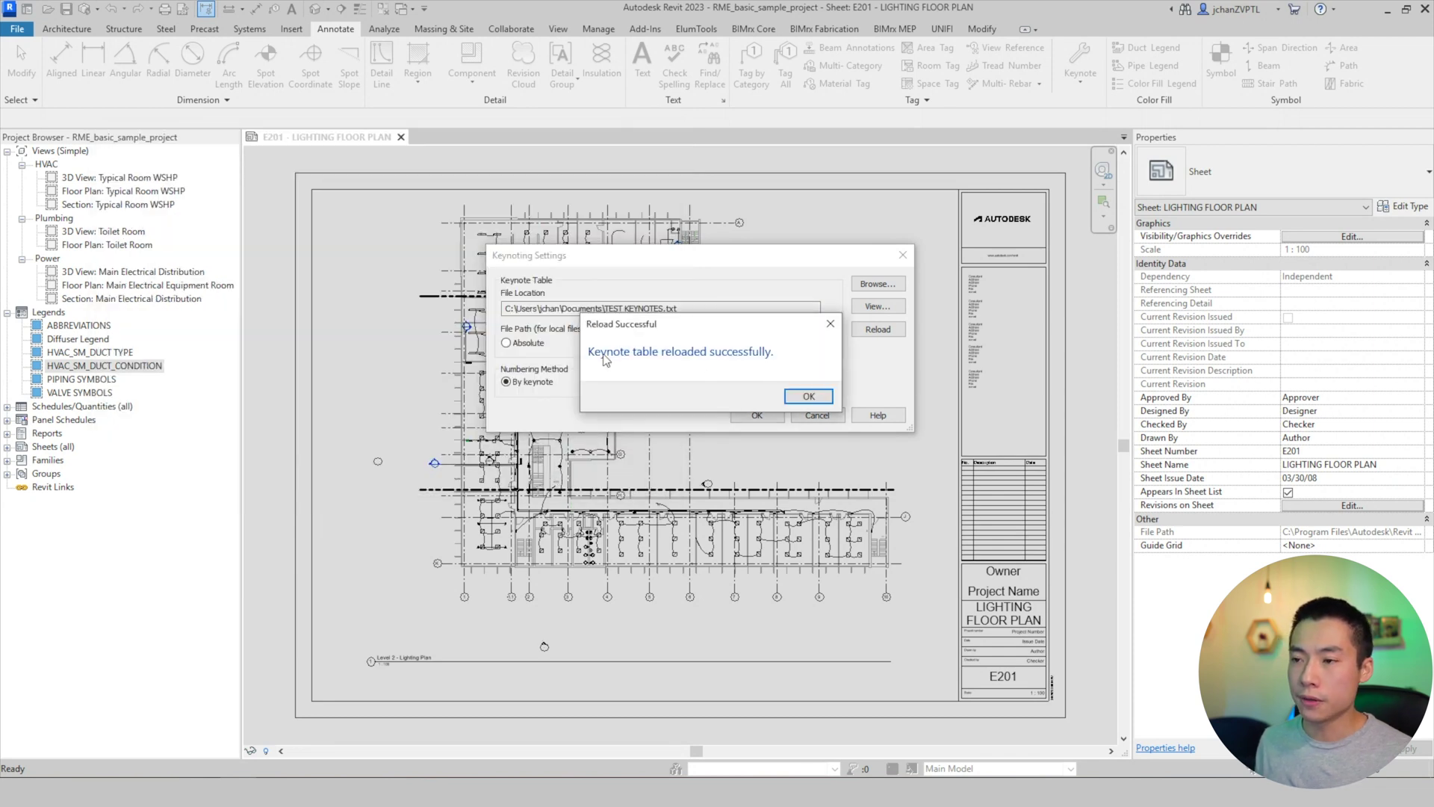
pyautogui.click(805, 394)
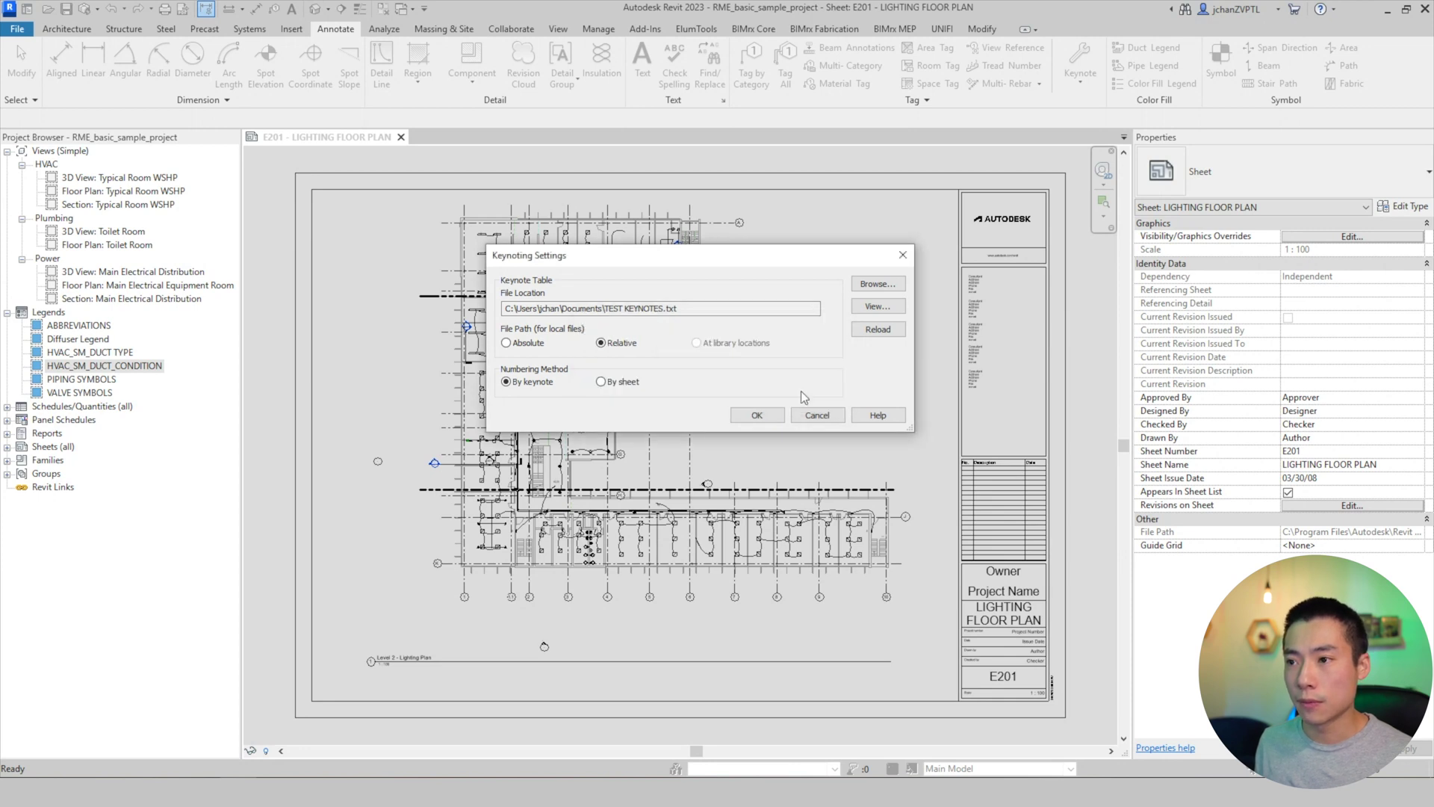
# Preview the loaded keynotes, checking L1–L3 lighting and P1–P2 power notes, then cancel
pyautogui.click(878, 306)
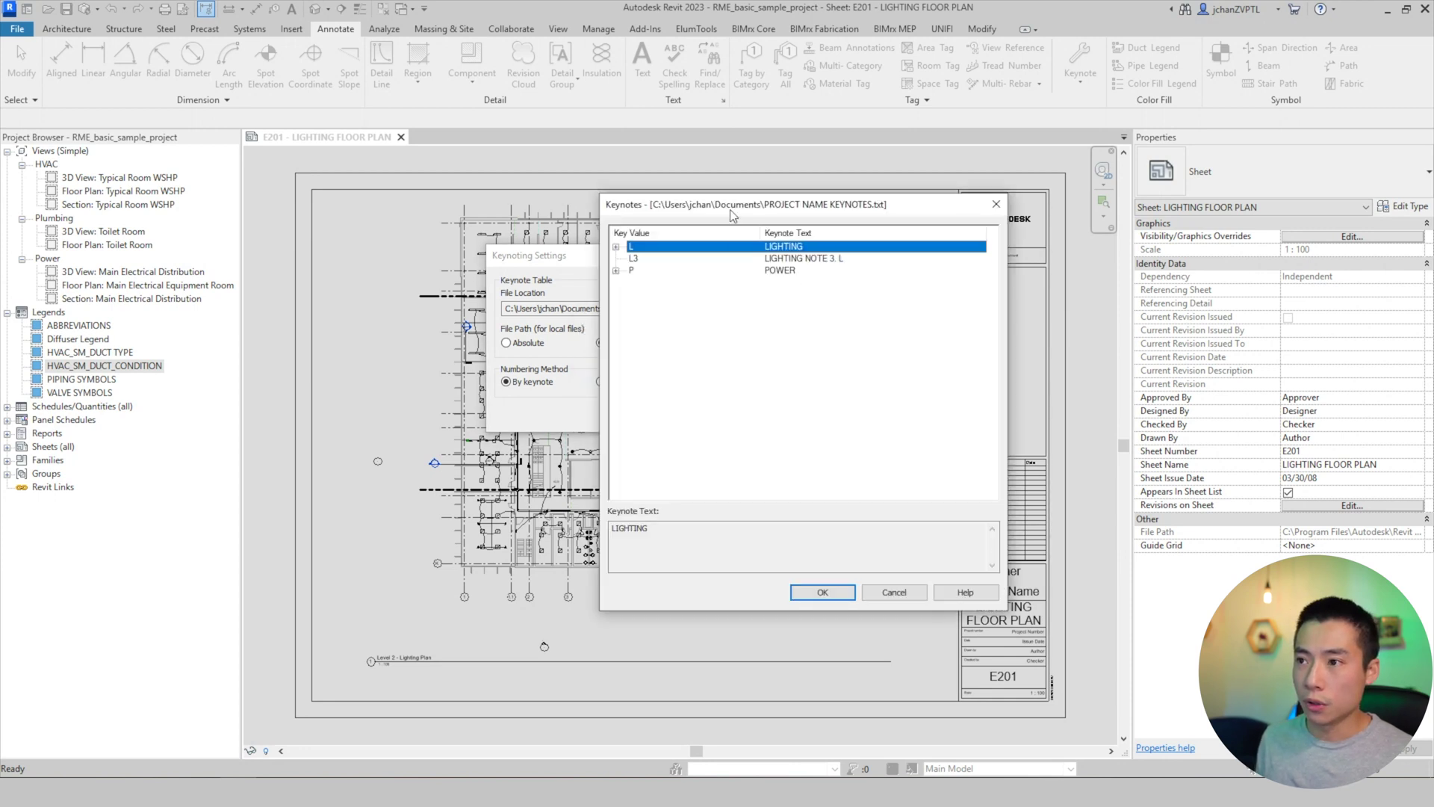
pyautogui.moveTo(731, 215); pyautogui.dragTo(671, 184)
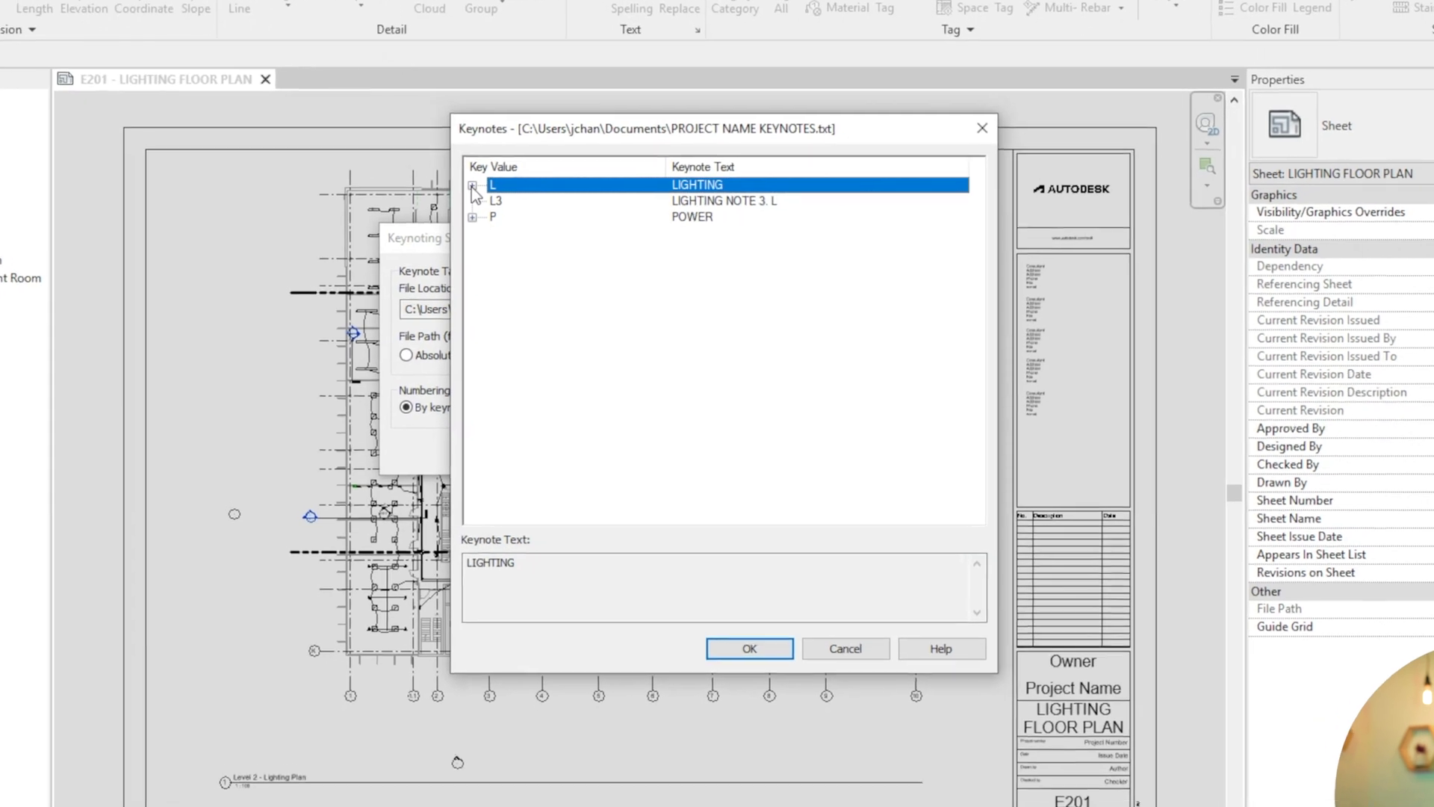
pyautogui.click(555, 216)
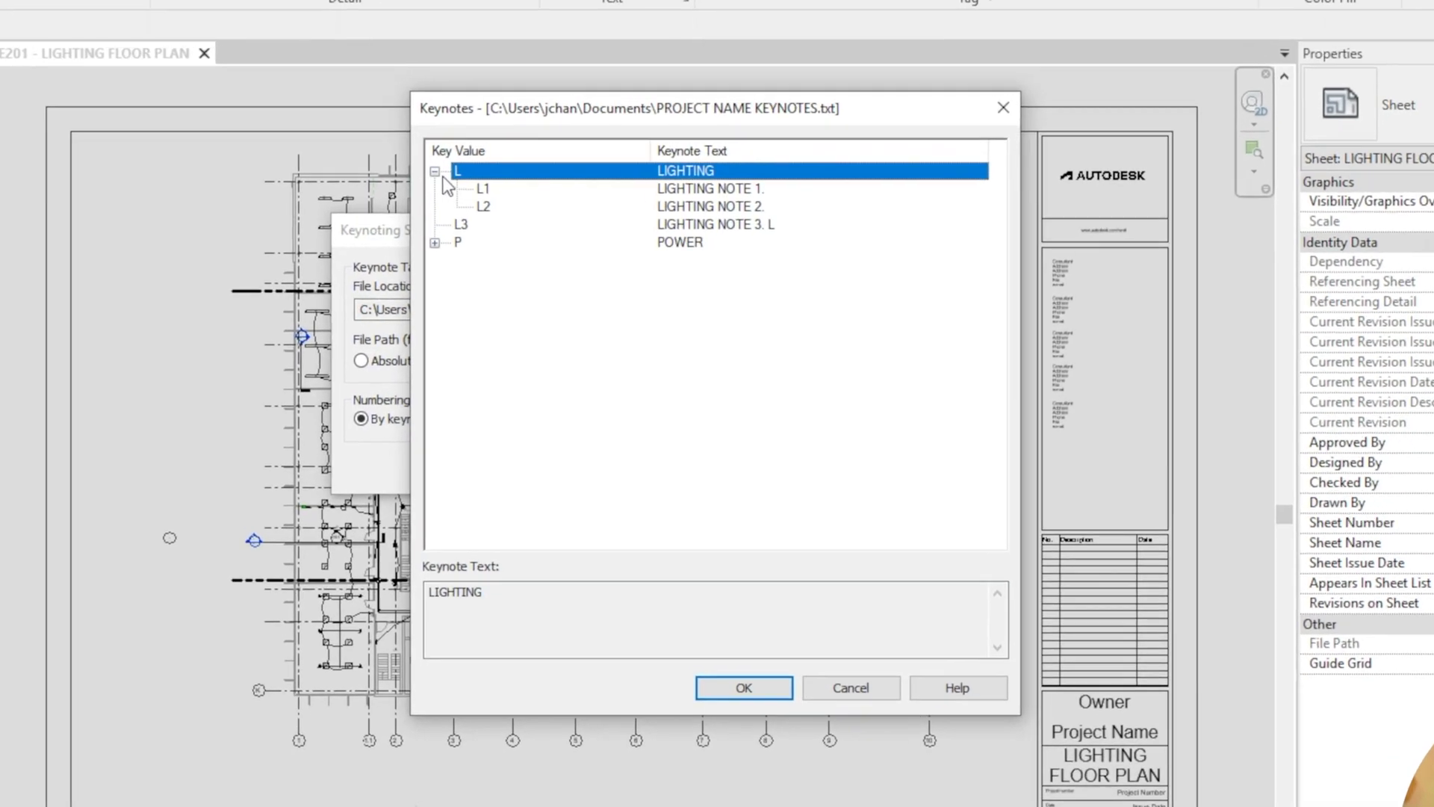
pyautogui.click(434, 242)
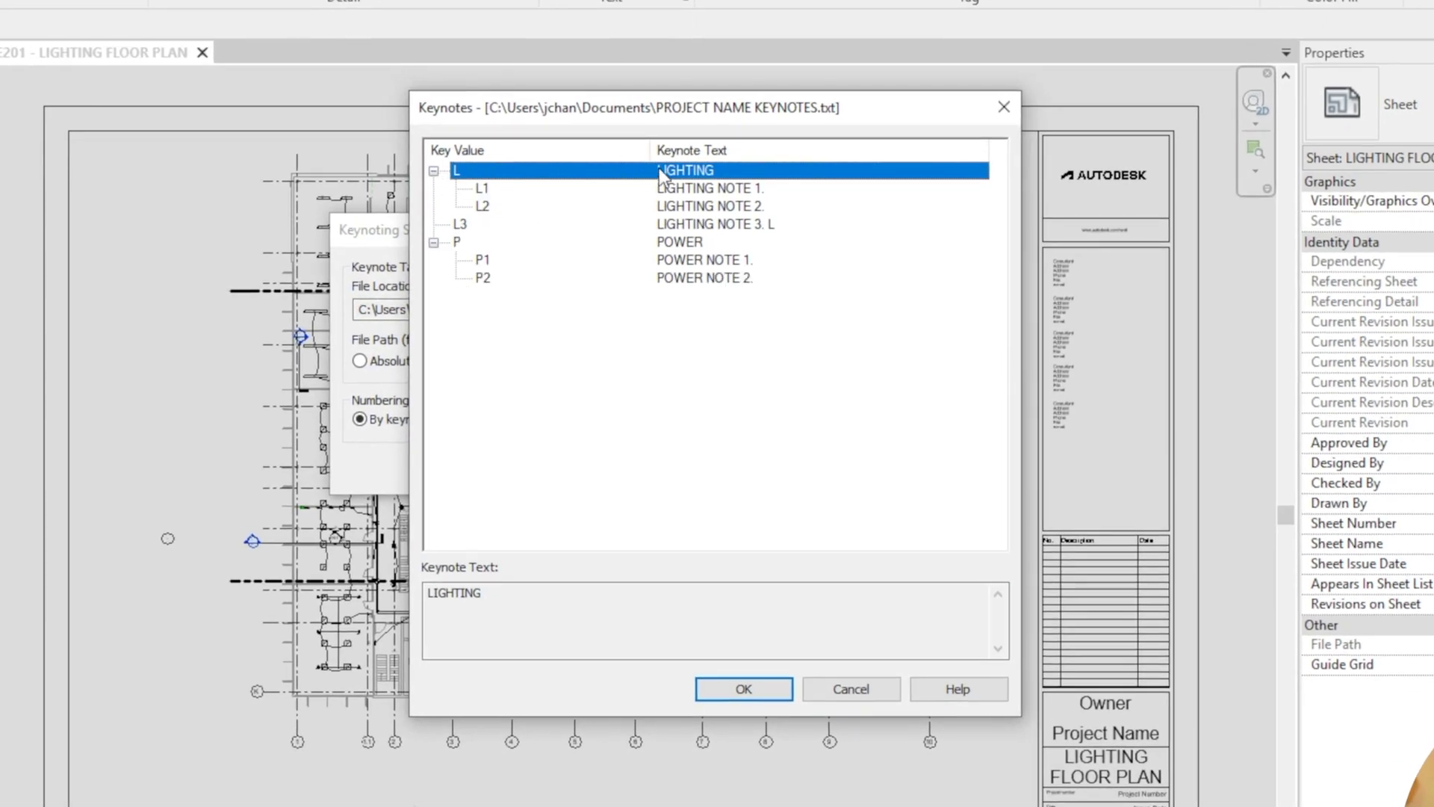
pyautogui.click(504, 190)
pyautogui.click(502, 217)
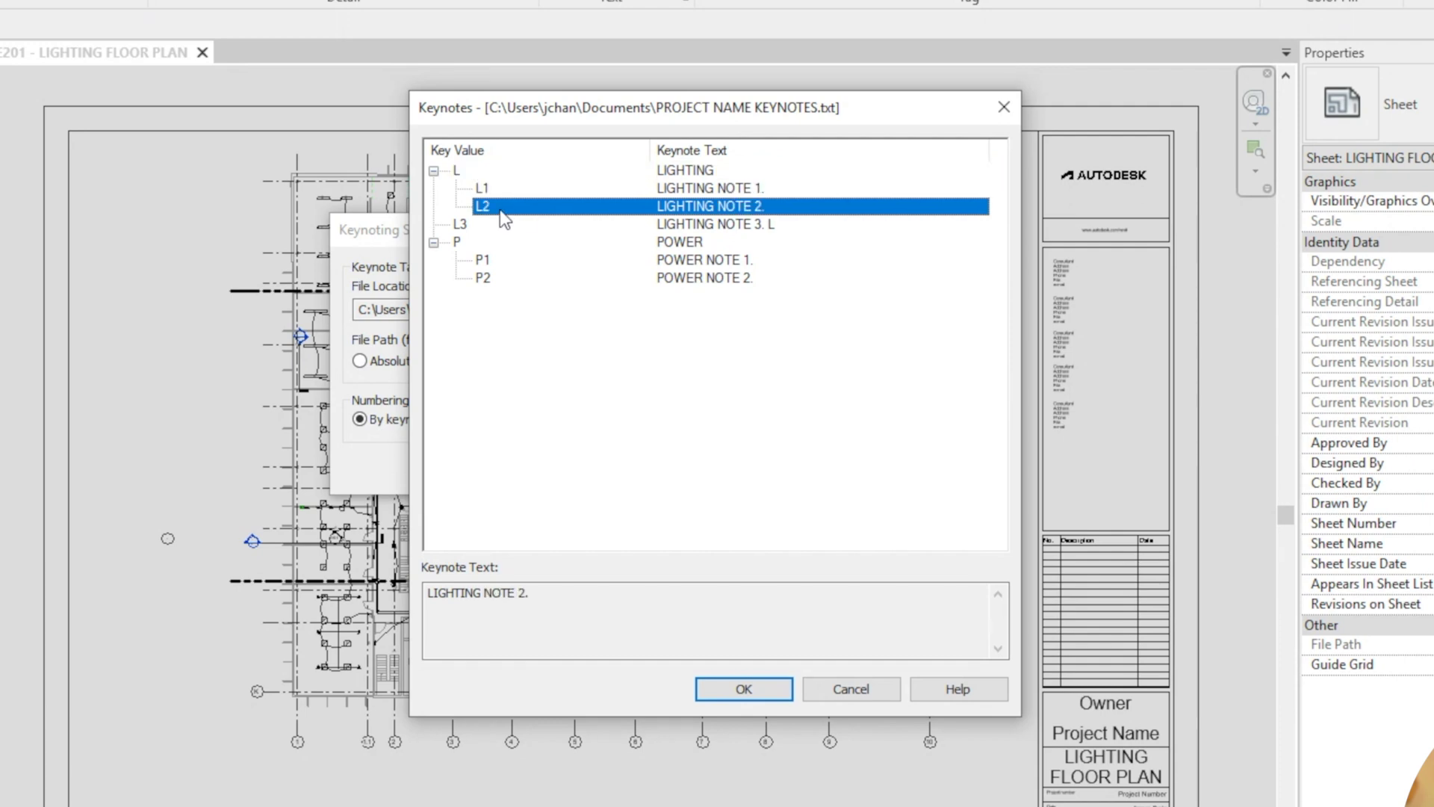
pyautogui.click(499, 233)
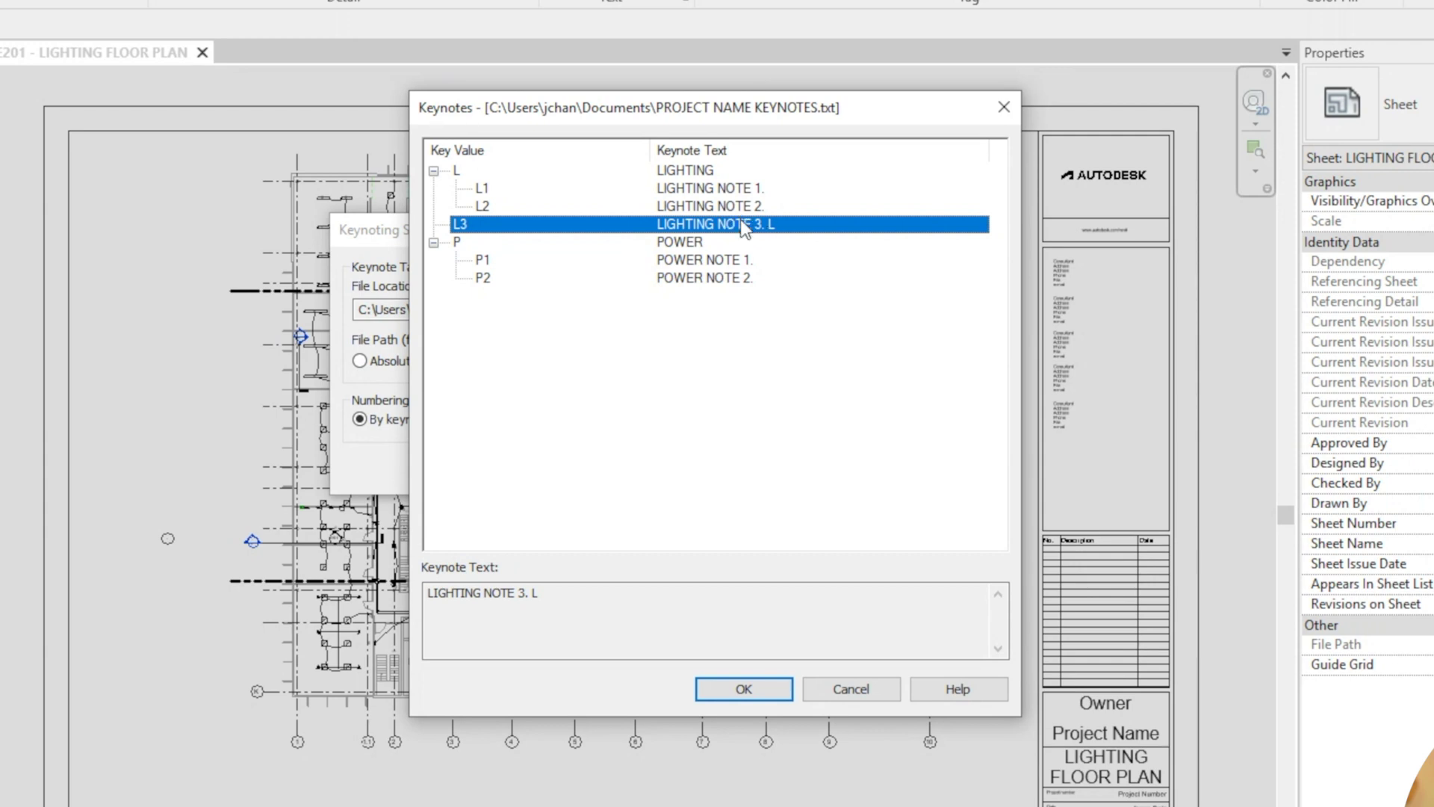
pyautogui.click(509, 262)
pyautogui.click(598, 278)
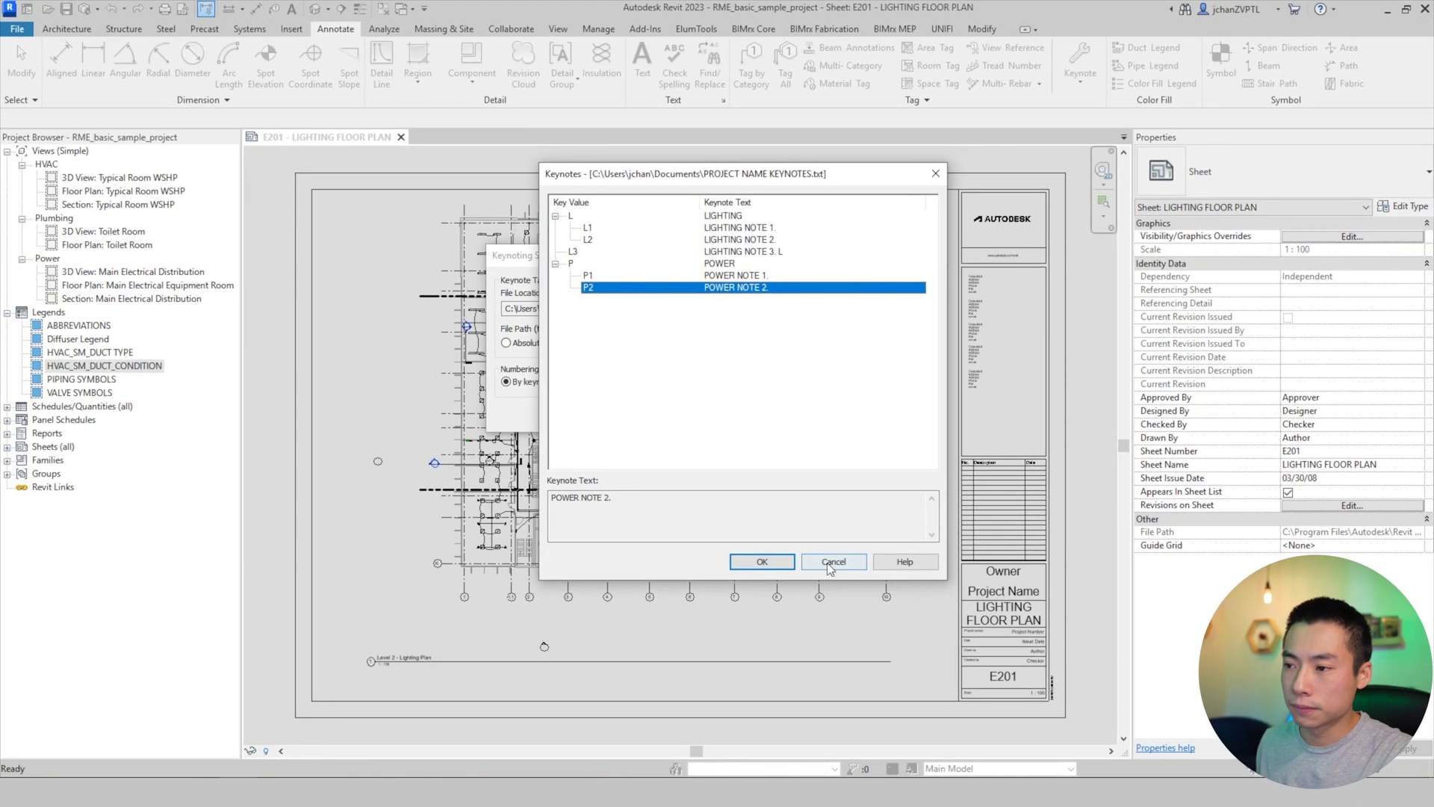
pyautogui.click(848, 691)
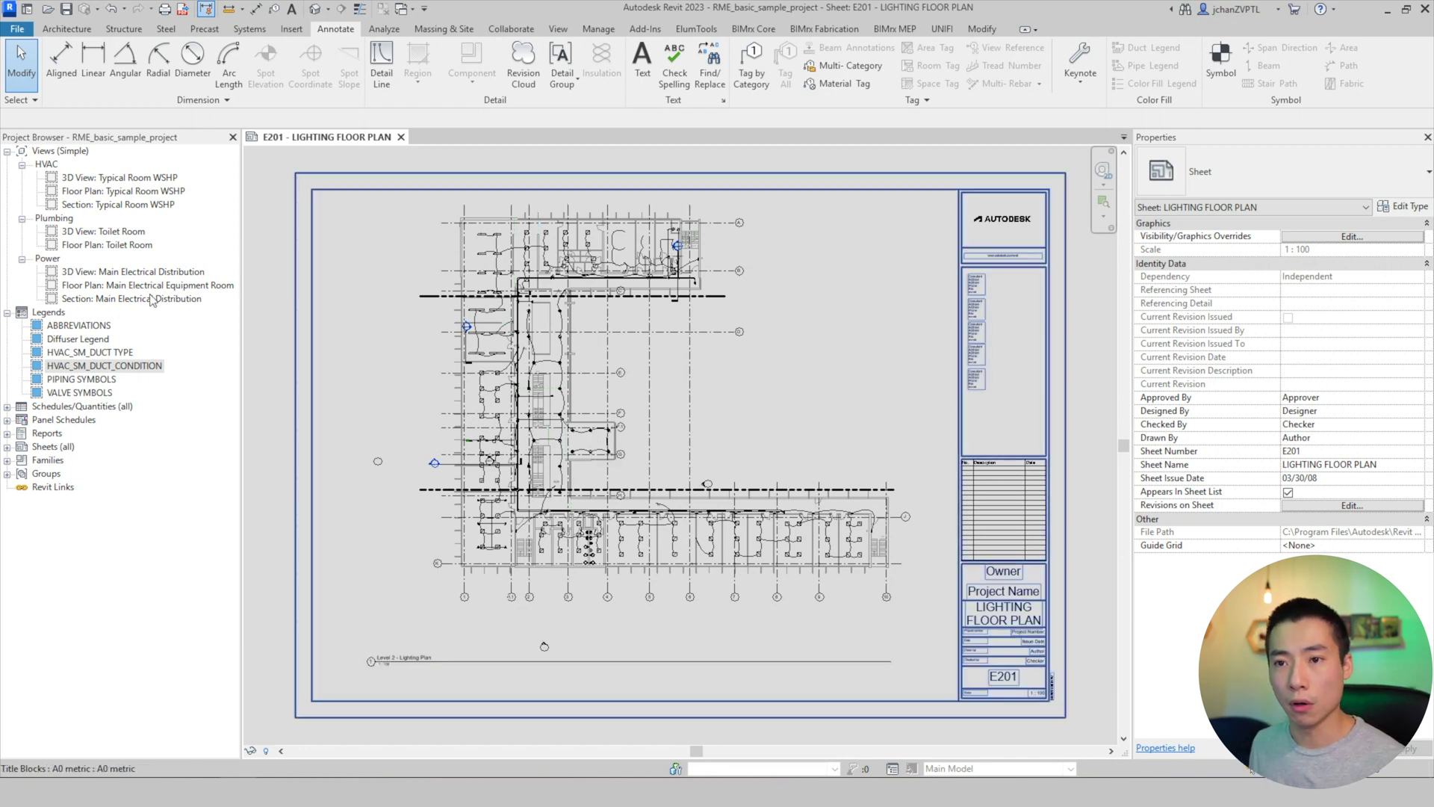
# Start a new keynote legend from the Project Browser's Legends group
pyautogui.click(46, 315)
pyautogui.rightClick(46, 320)
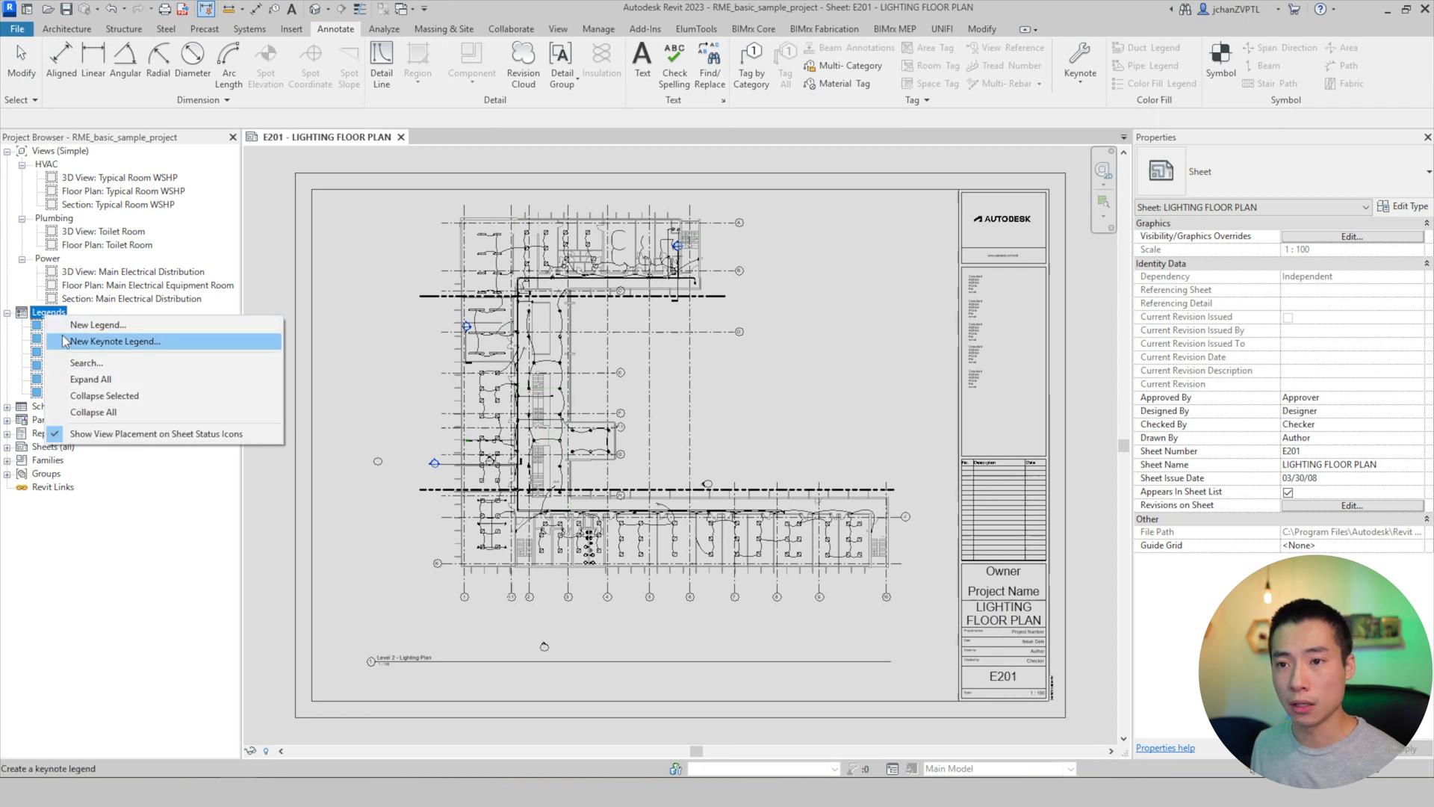
pyautogui.click(112, 342)
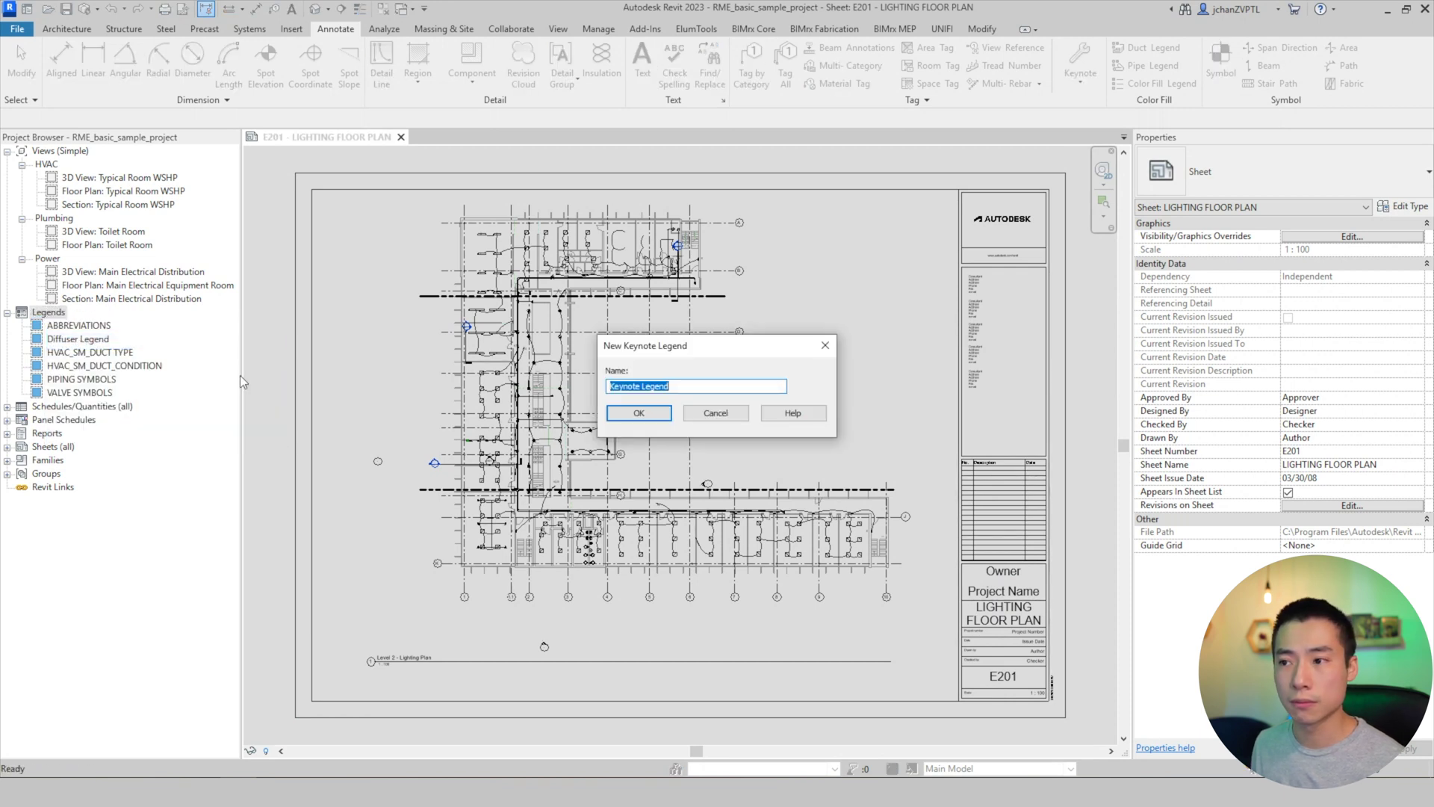
pyautogui.click(656, 413)
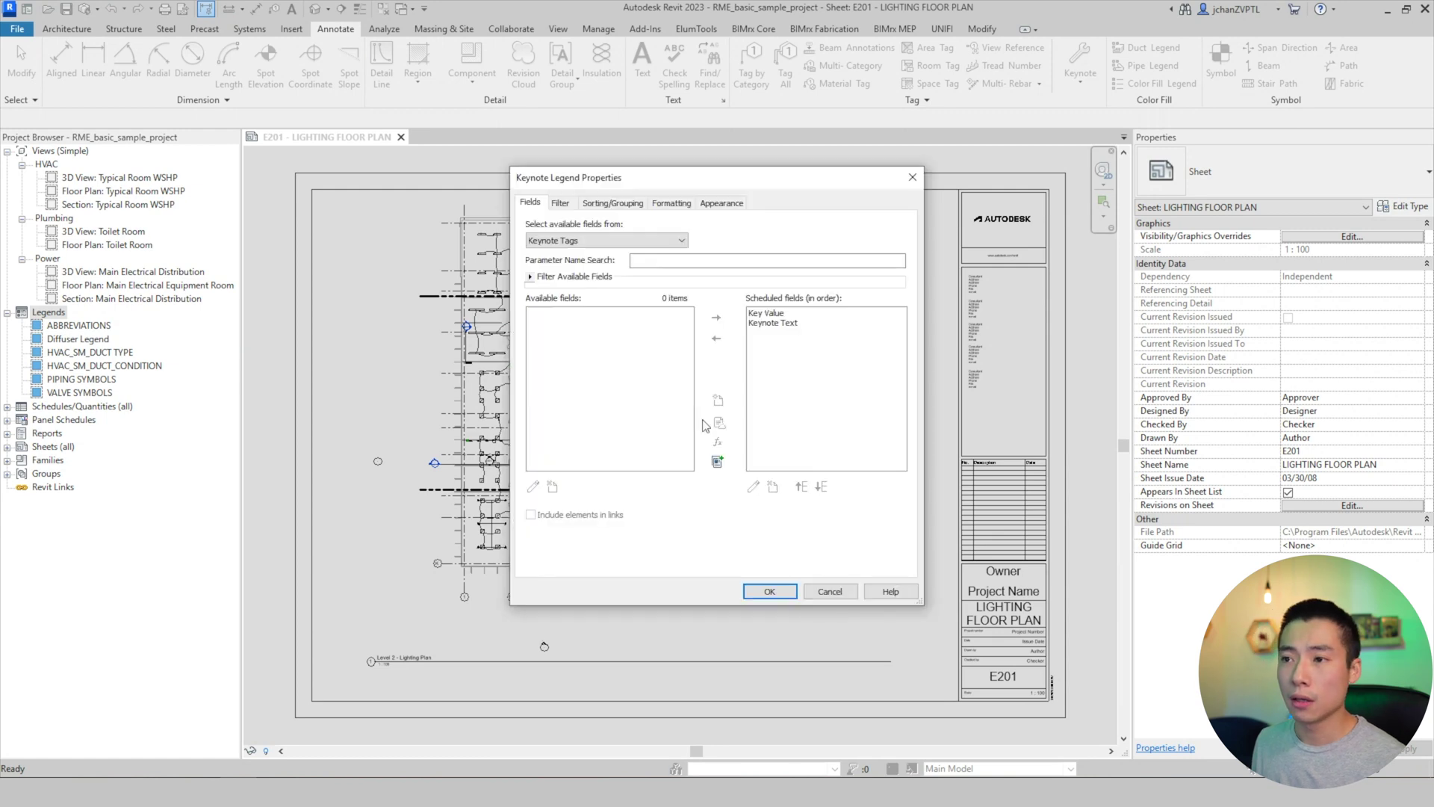
pyautogui.moveTo(762, 182); pyautogui.dragTo(733, 200)
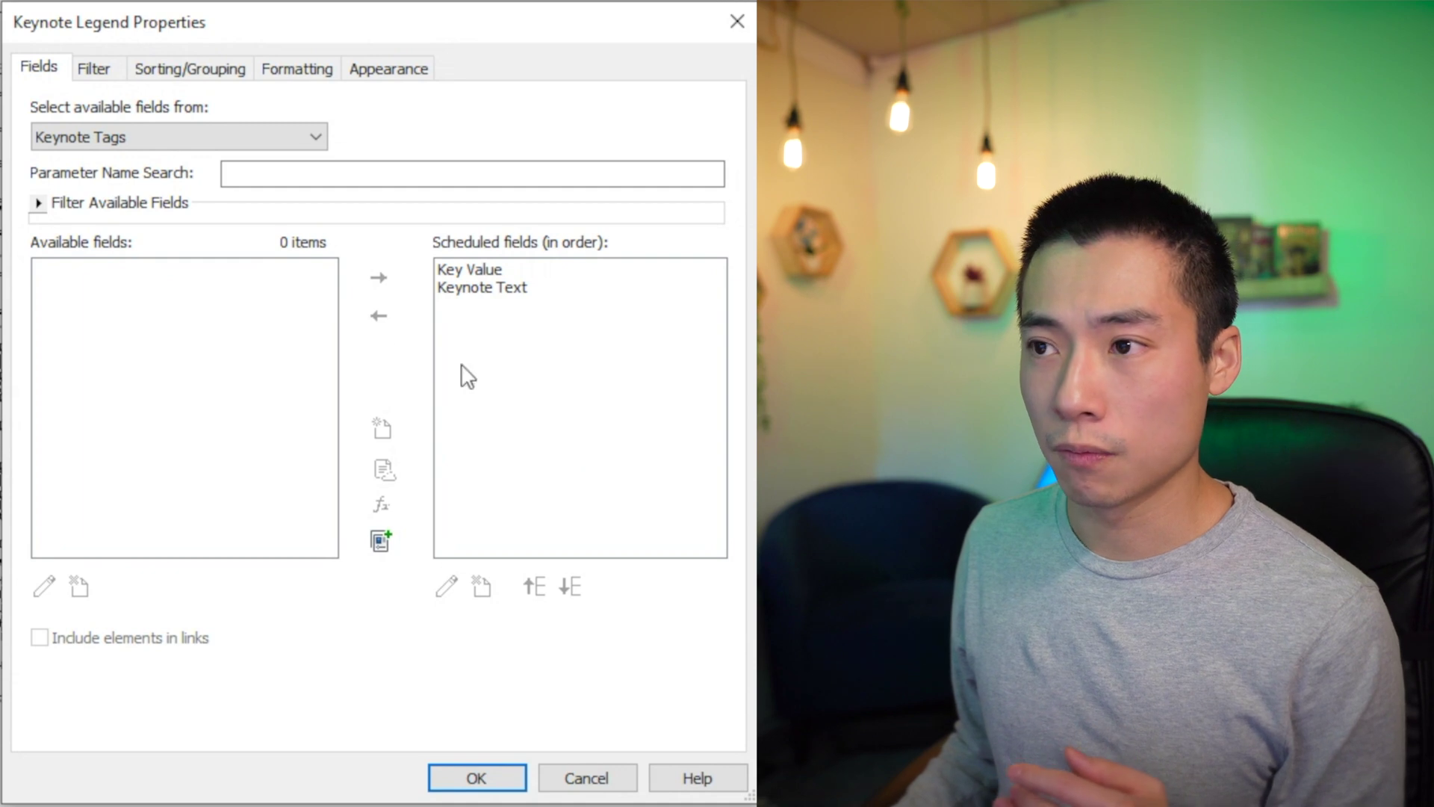
pyautogui.click(224, 140)
pyautogui.click(127, 180)
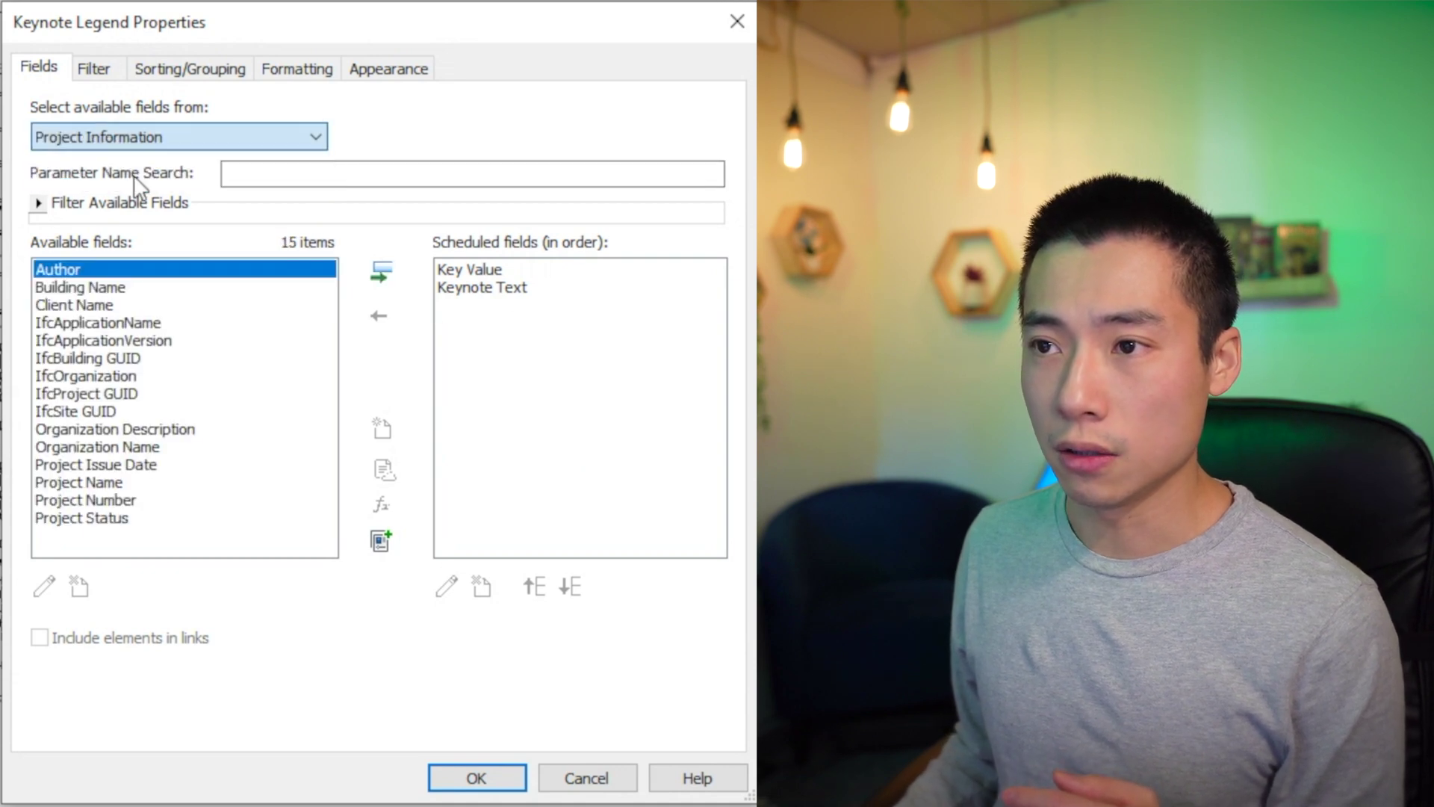
pyautogui.click(471, 270)
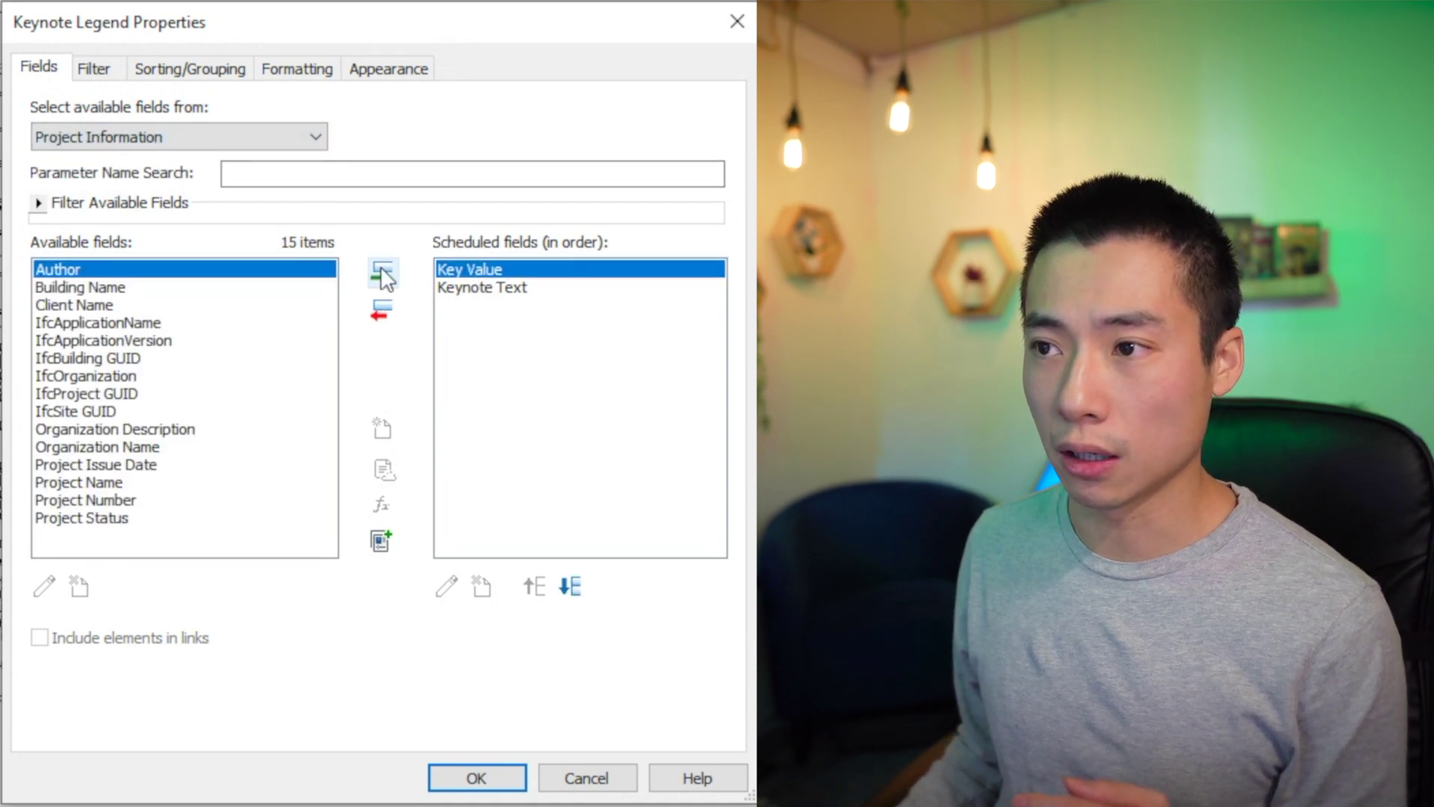
pyautogui.click(381, 310)
pyautogui.click(383, 313)
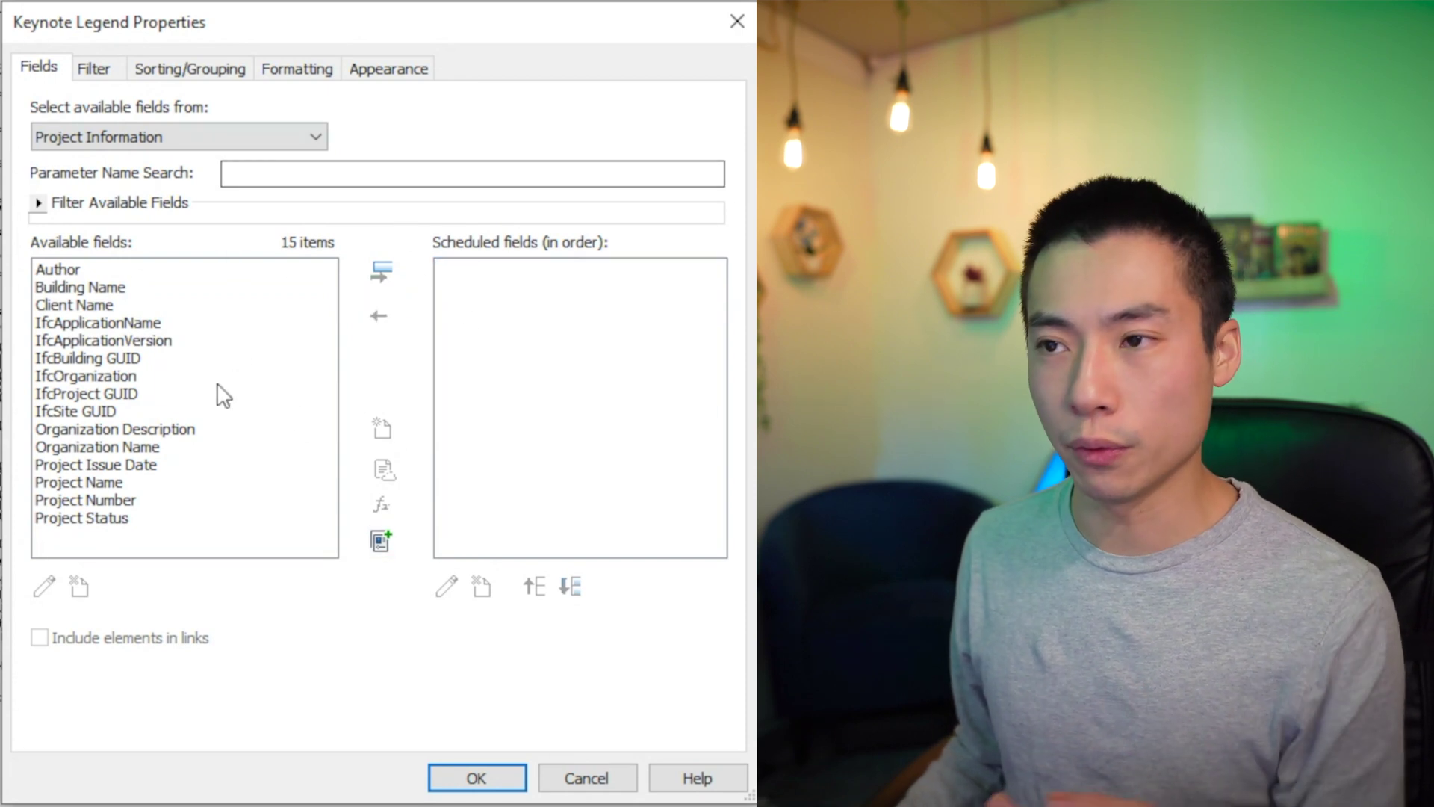
pyautogui.click(191, 138)
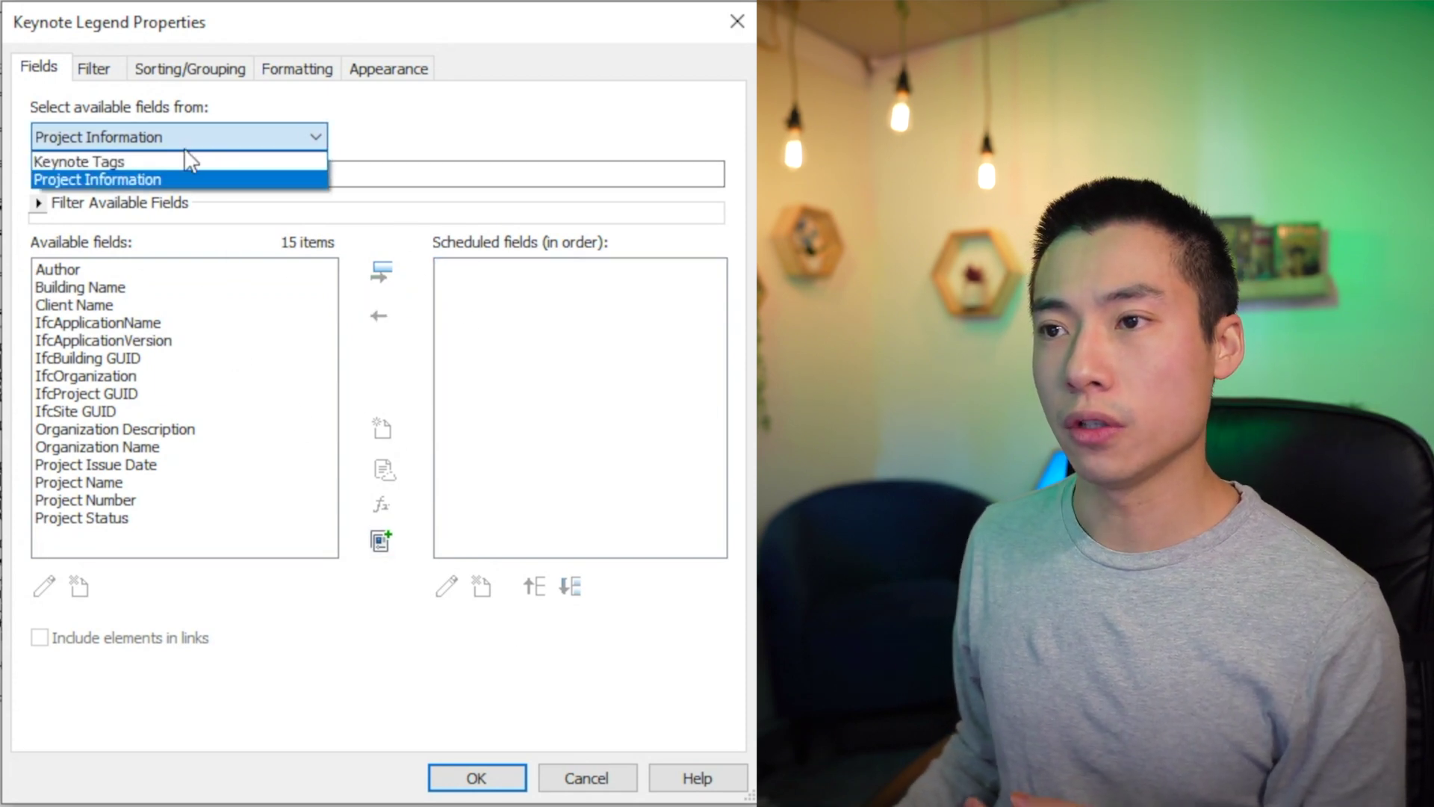
pyautogui.click(111, 164)
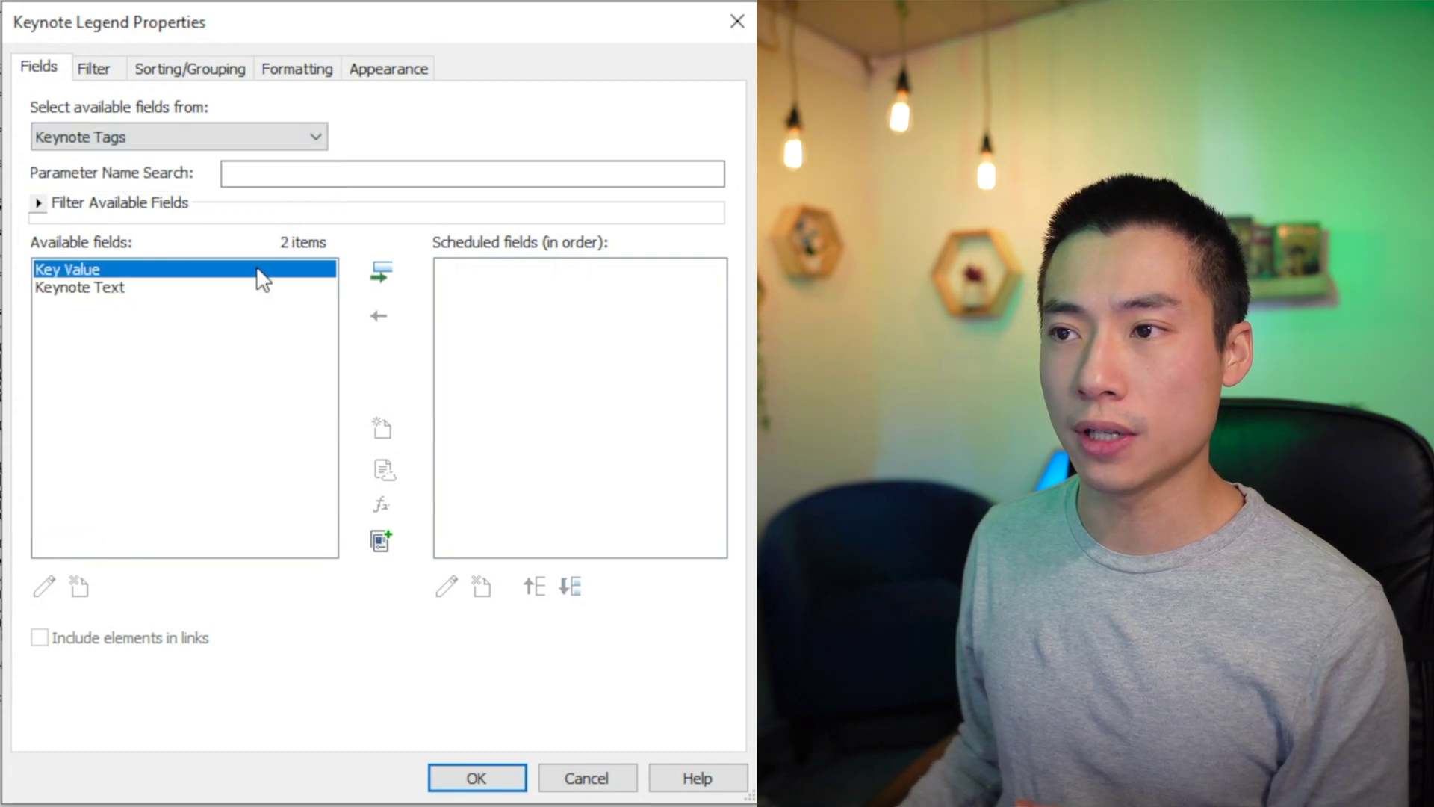
pyautogui.click(381, 272)
pyautogui.click(378, 272)
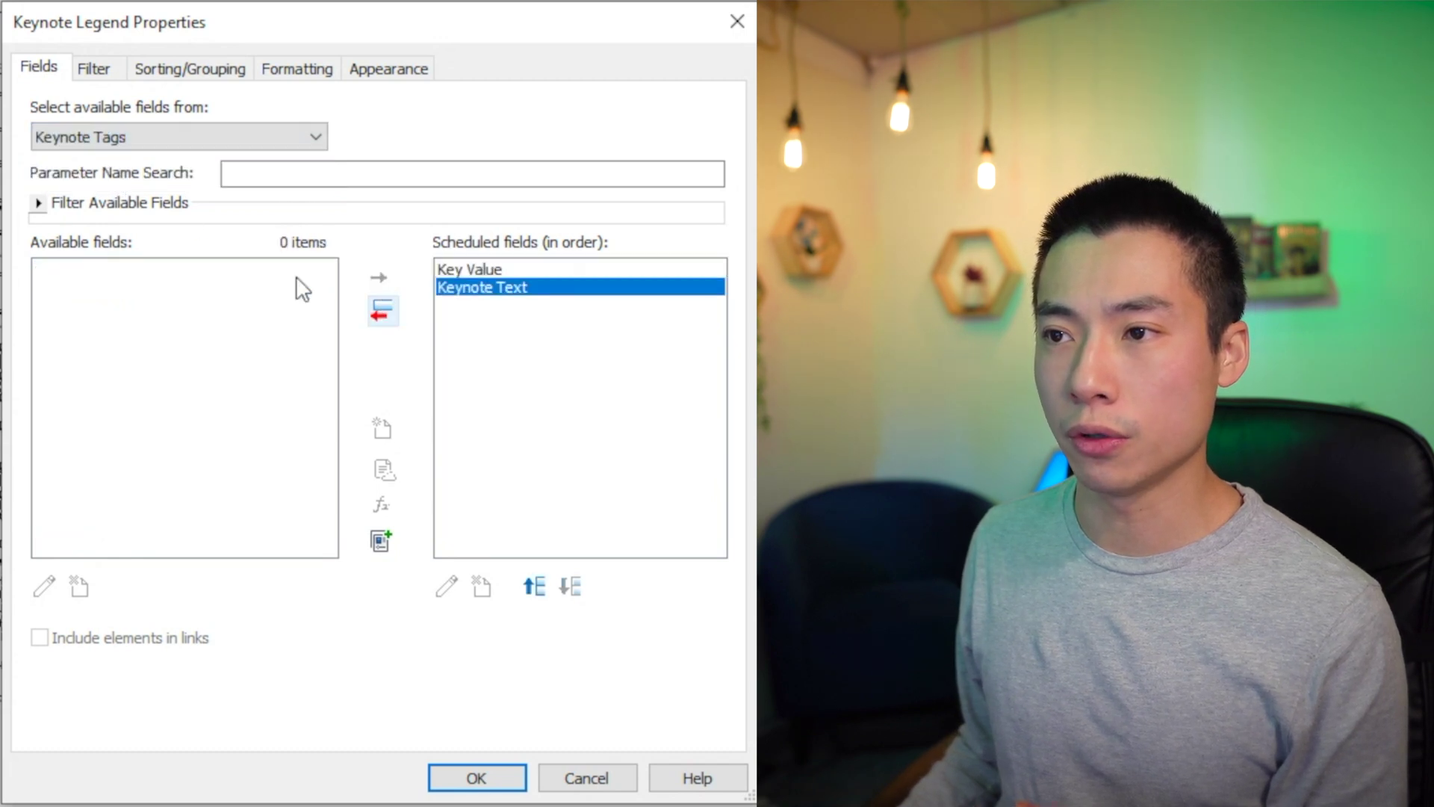
pyautogui.click(553, 270)
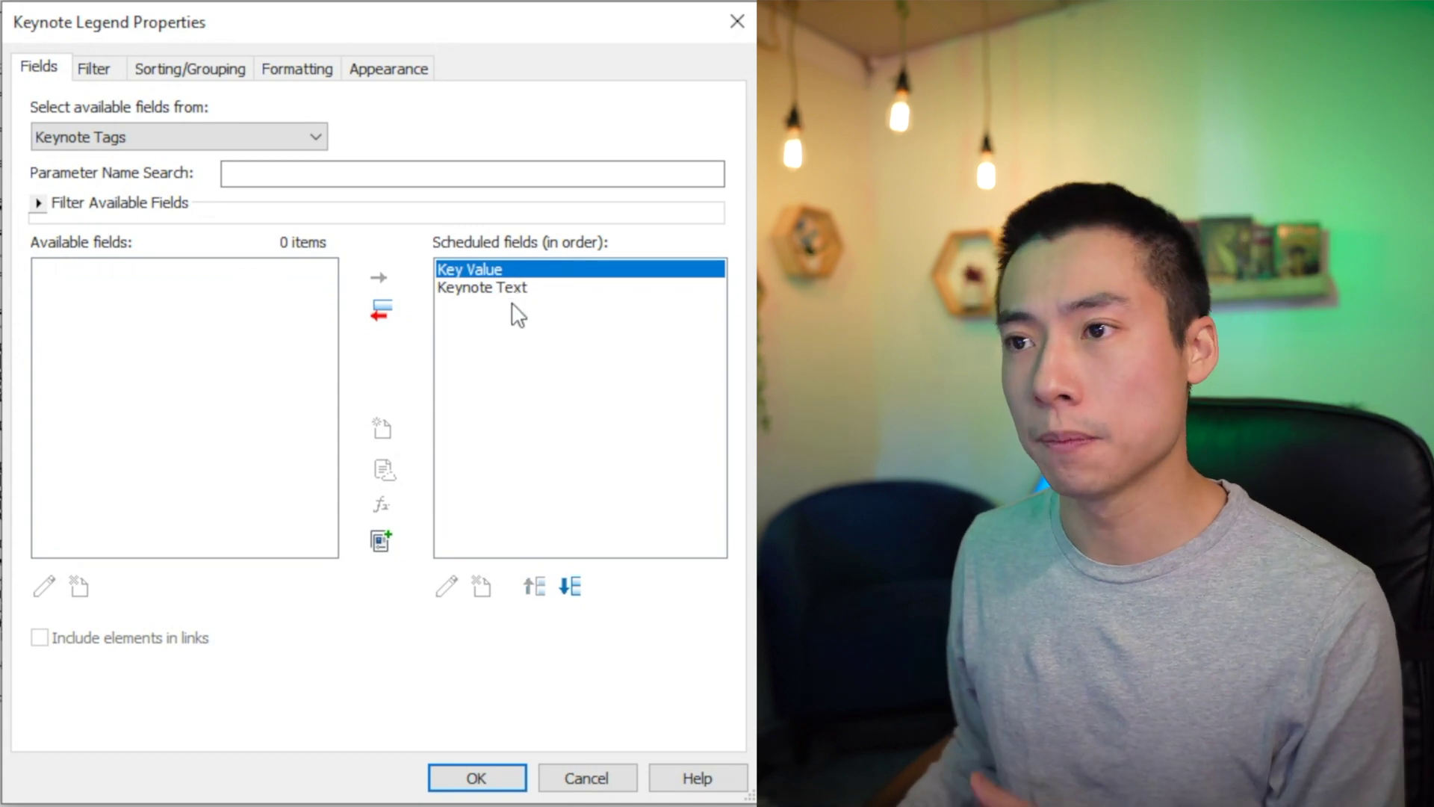
# Set the Keynote Legend's Sorting/Grouping to sort by Key Value, ascending
pyautogui.click(107, 74)
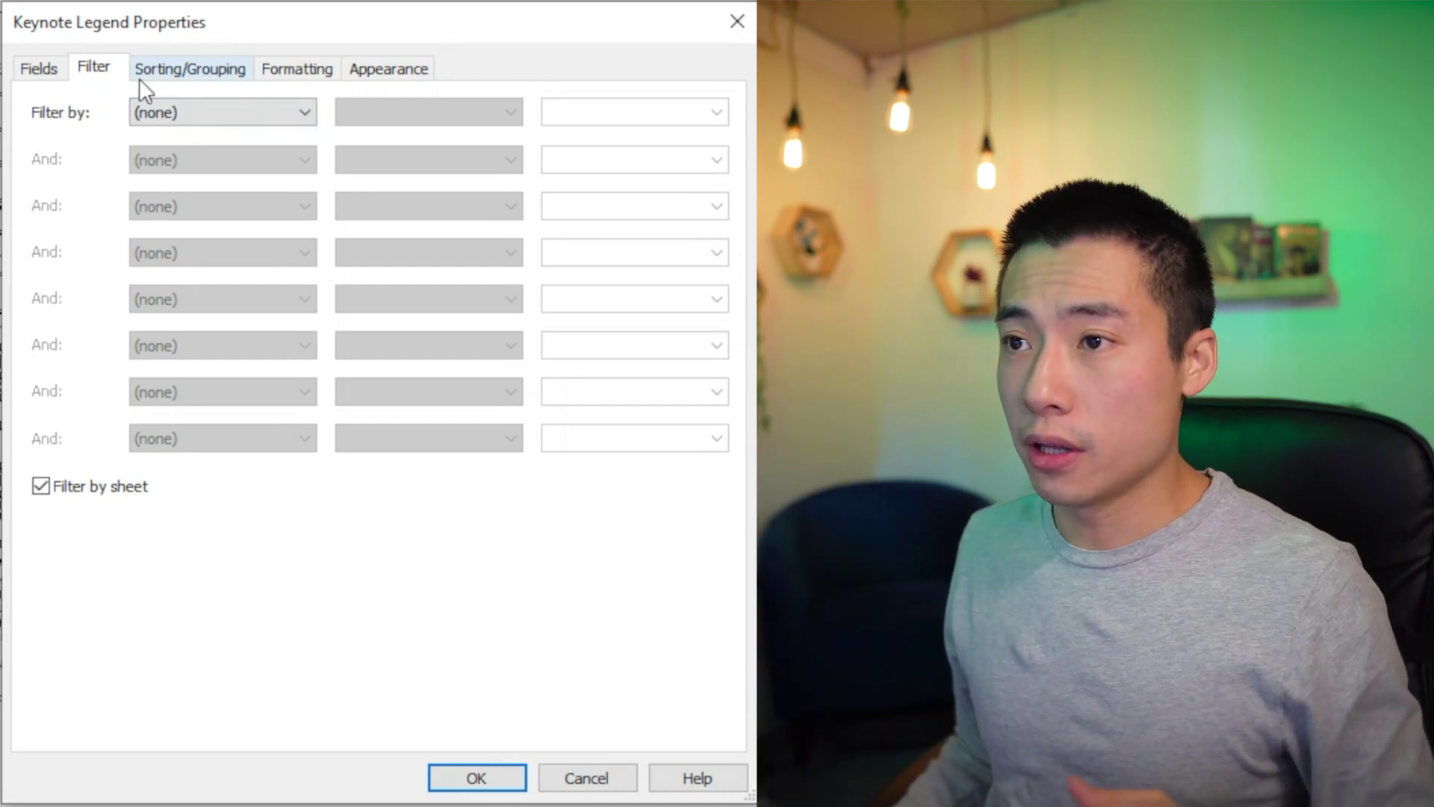
pyautogui.click(166, 71)
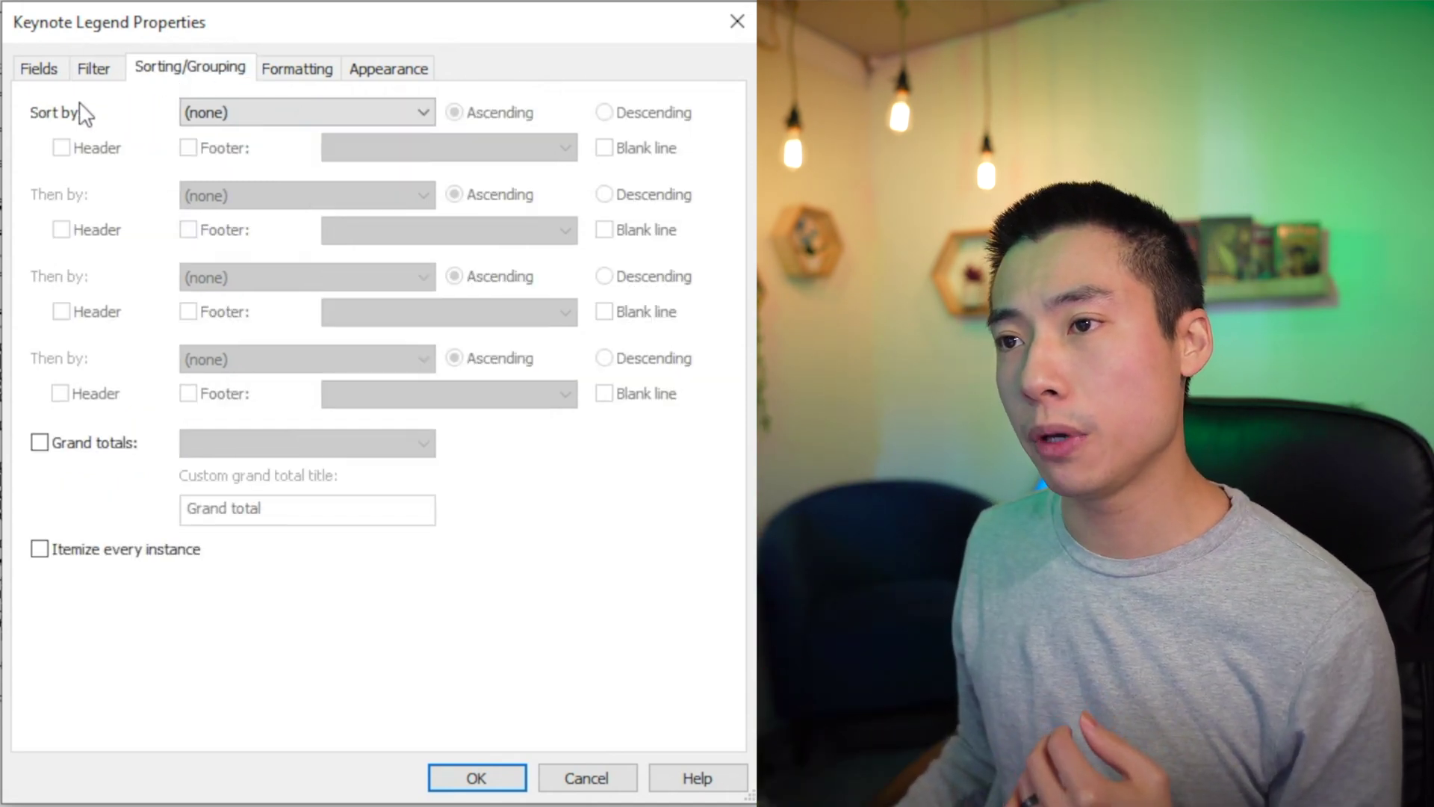
pyautogui.click(203, 114)
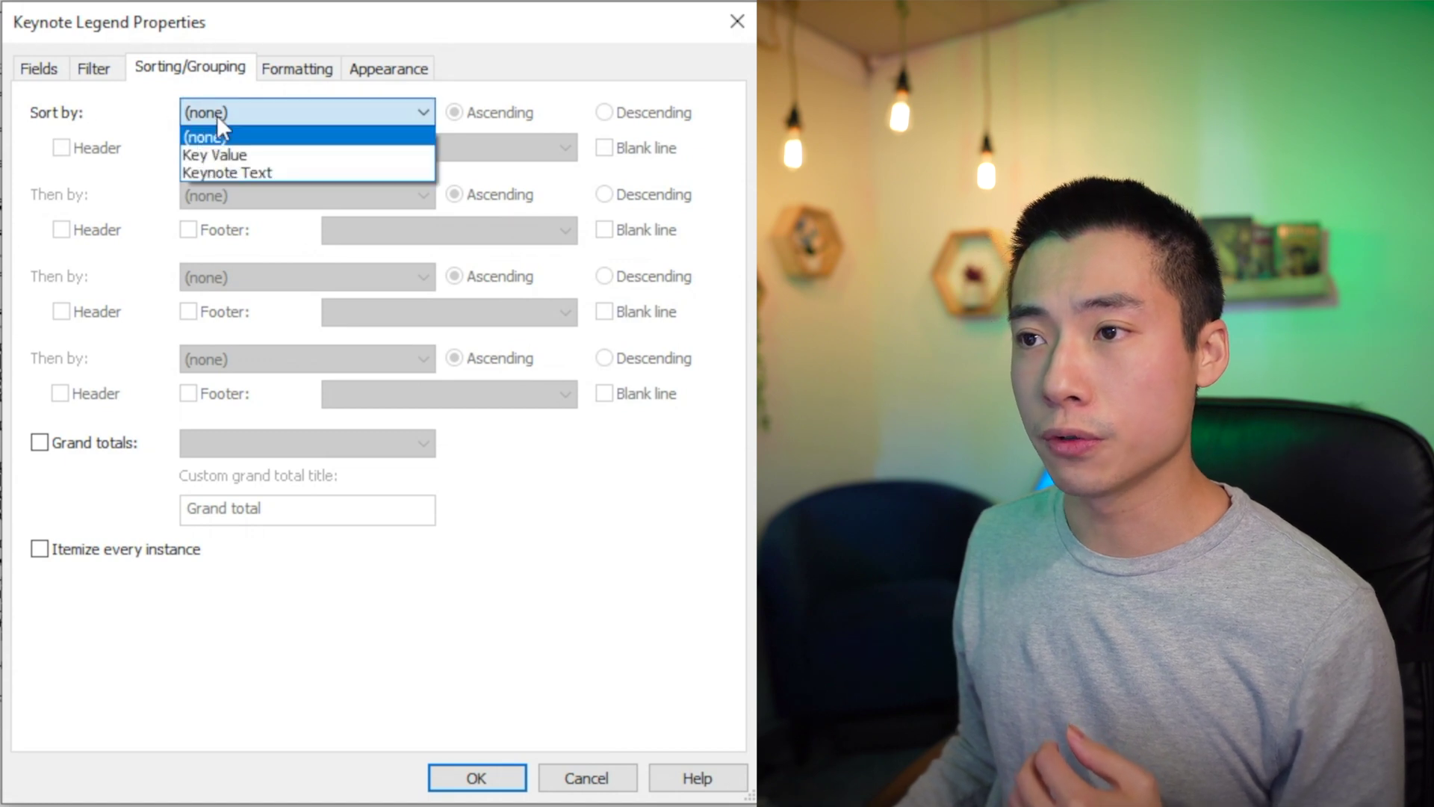
pyautogui.click(240, 157)
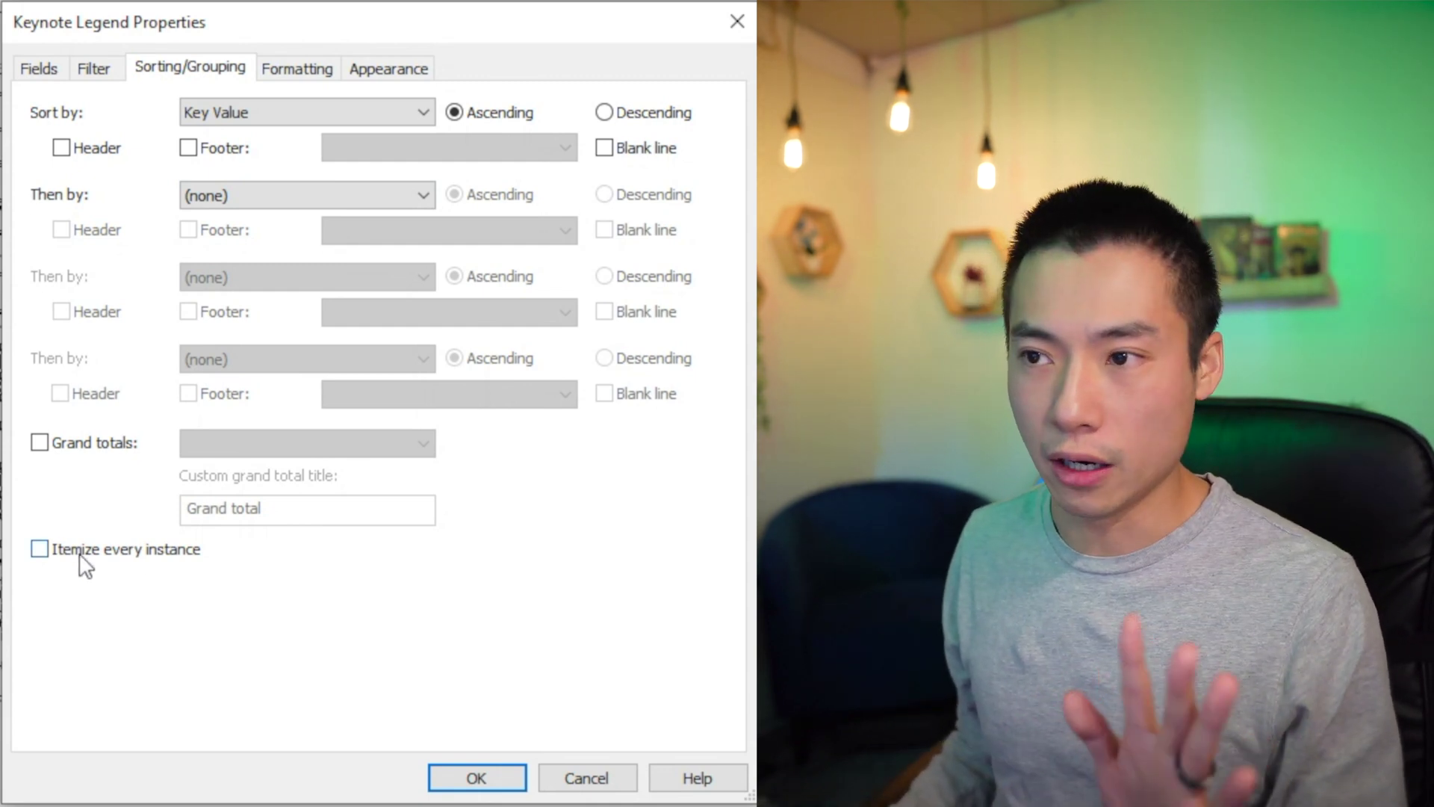
# Review the legend's Formatting and Appearance settings and accept the Keynote Legend Properties
pyautogui.click(308, 70)
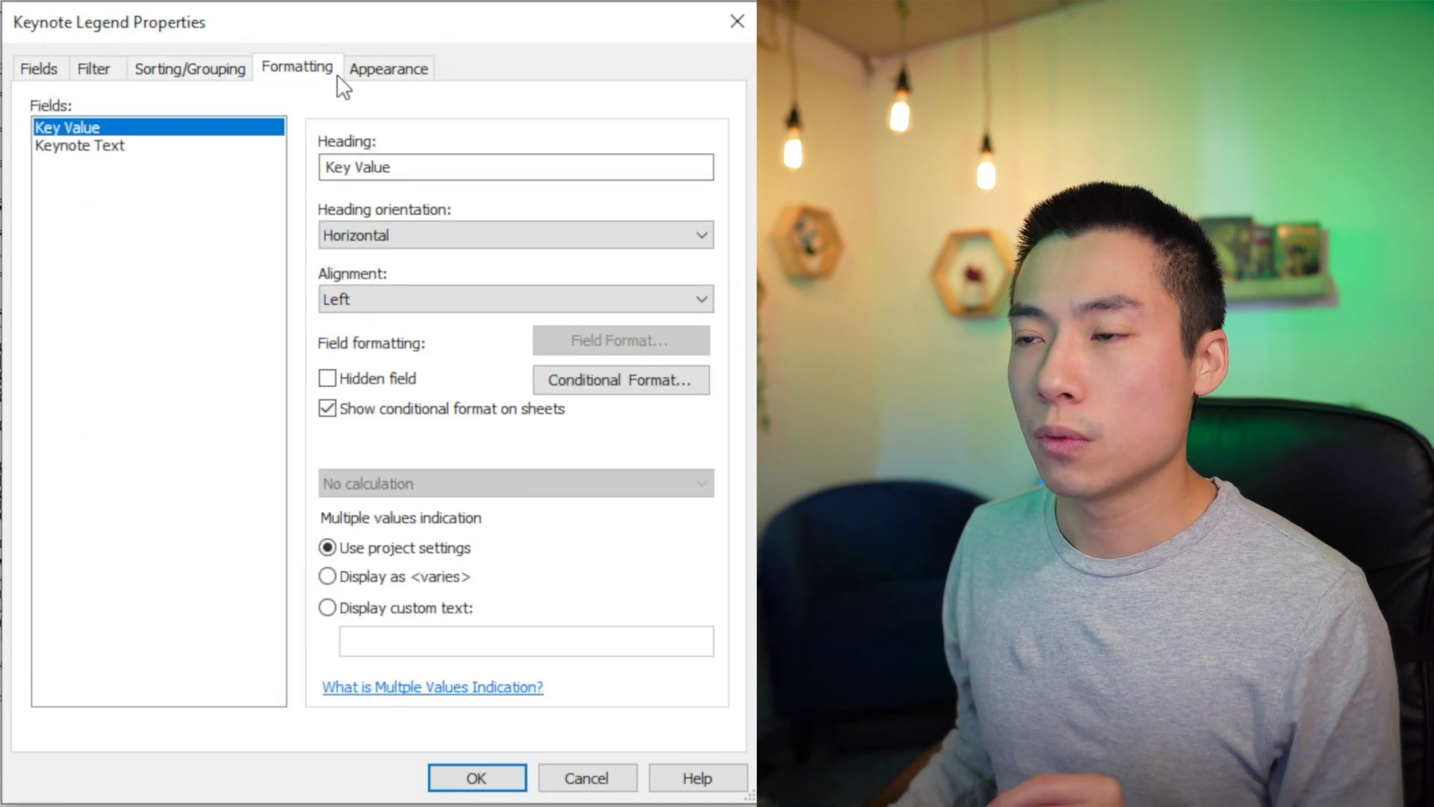
pyautogui.click(389, 70)
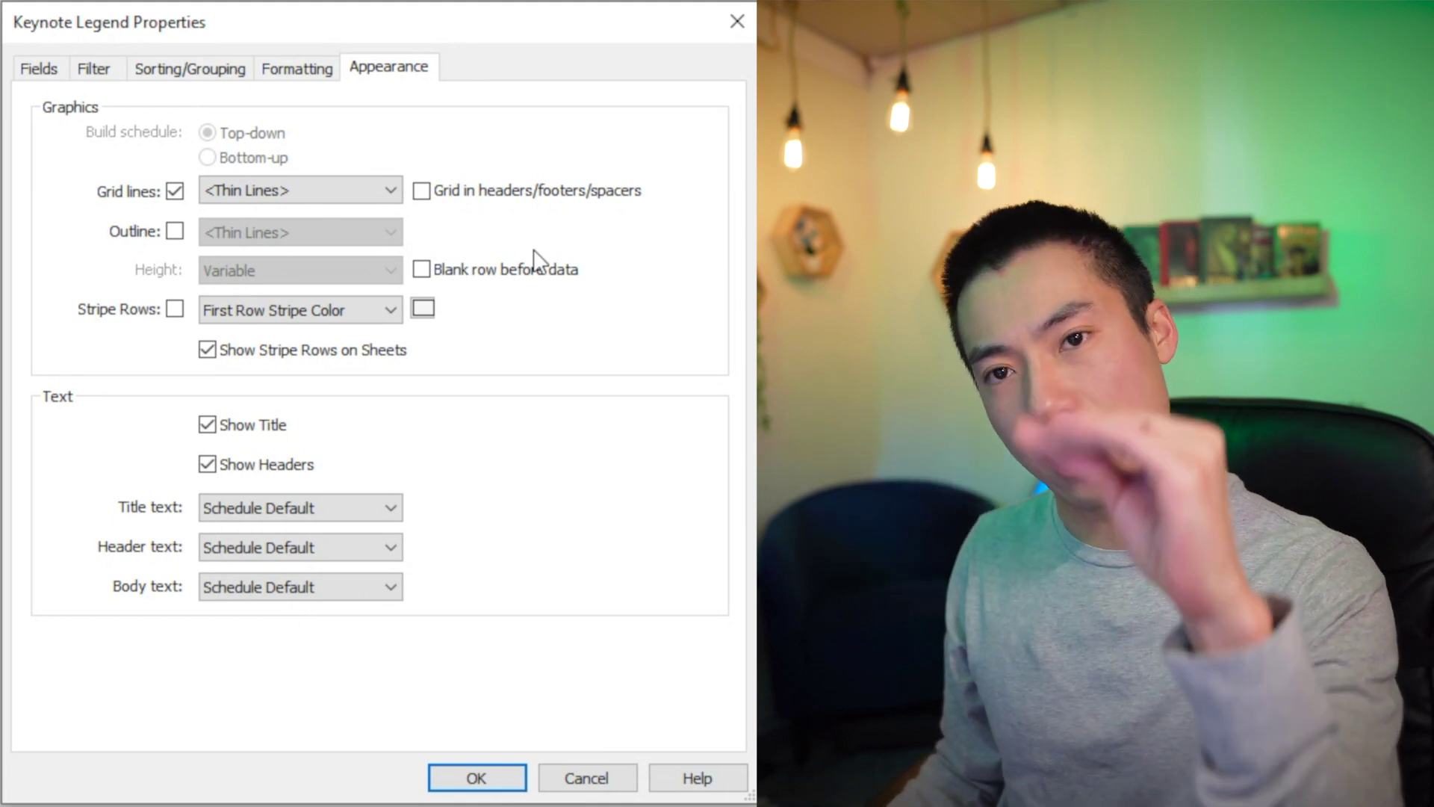
pyautogui.click(472, 777)
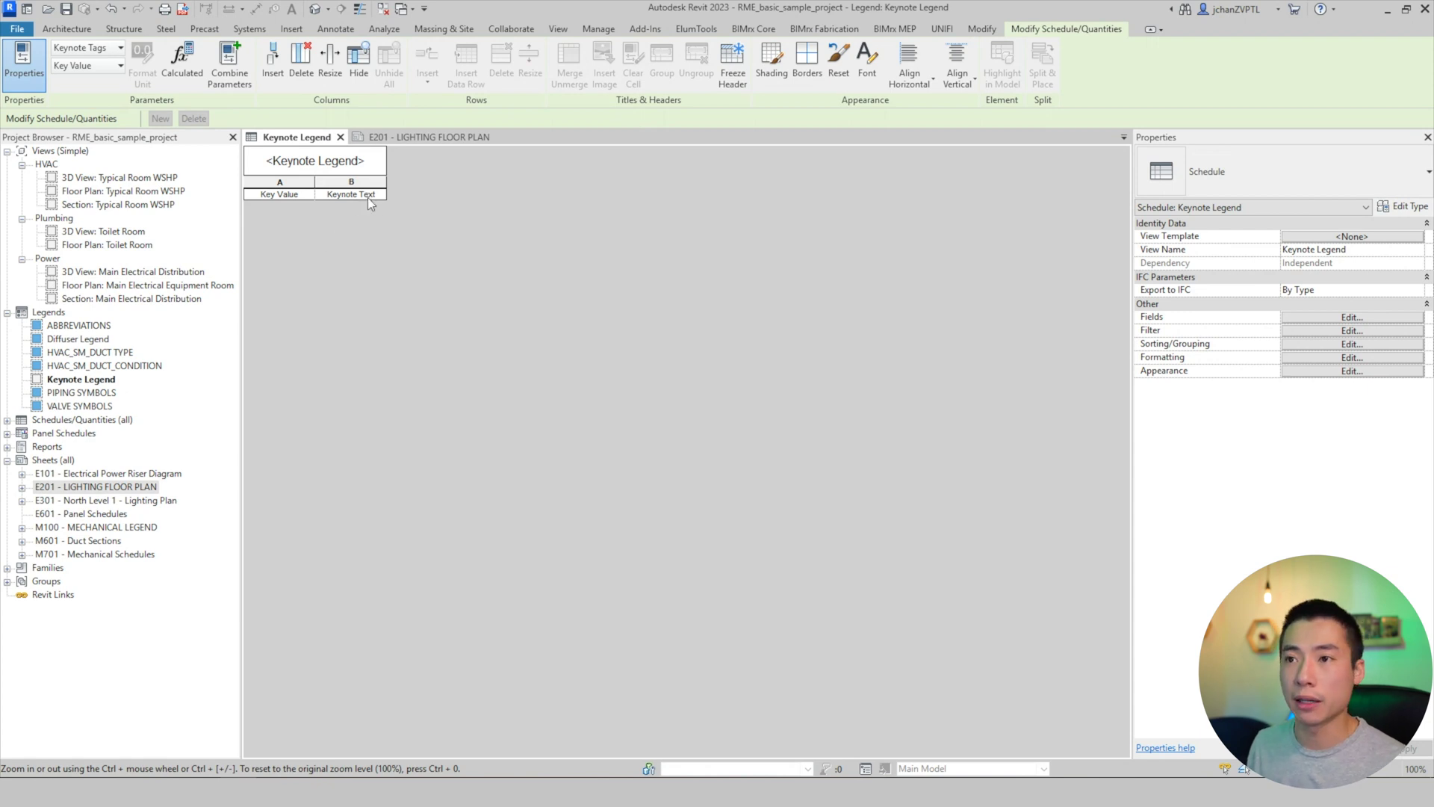
# Drag the Keynote Legend from the Project Browser onto sheet E201 and place it
pyautogui.click(340, 138)
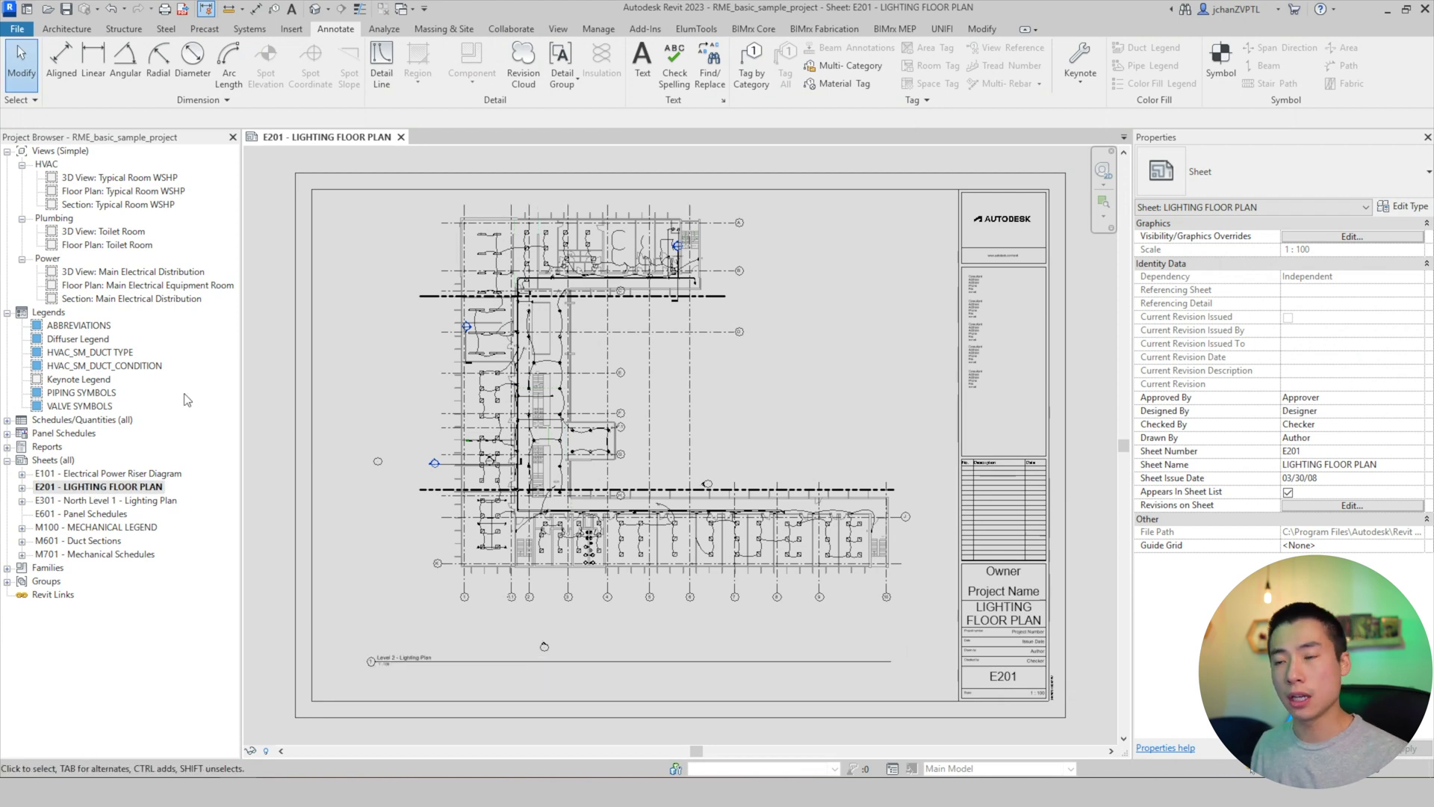
pyautogui.click(78, 379)
pyautogui.moveTo(79, 379); pyautogui.dragTo(896, 246)
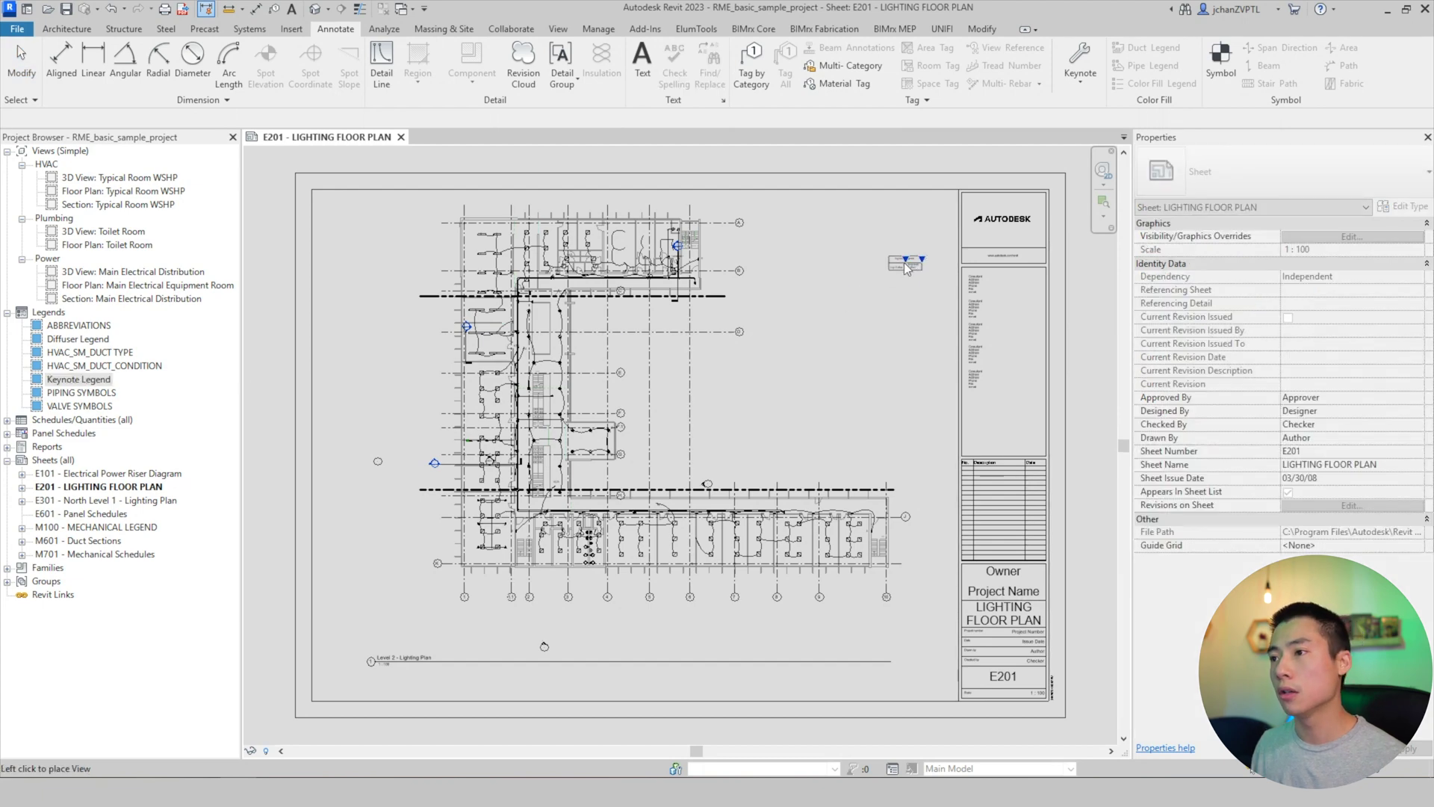
pyautogui.scroll(2, 897, 246)
pyautogui.click(840, 288)
# Widen the placed legend's Keynote Text column, then deselect it
pyautogui.scroll(4, 970, 280)
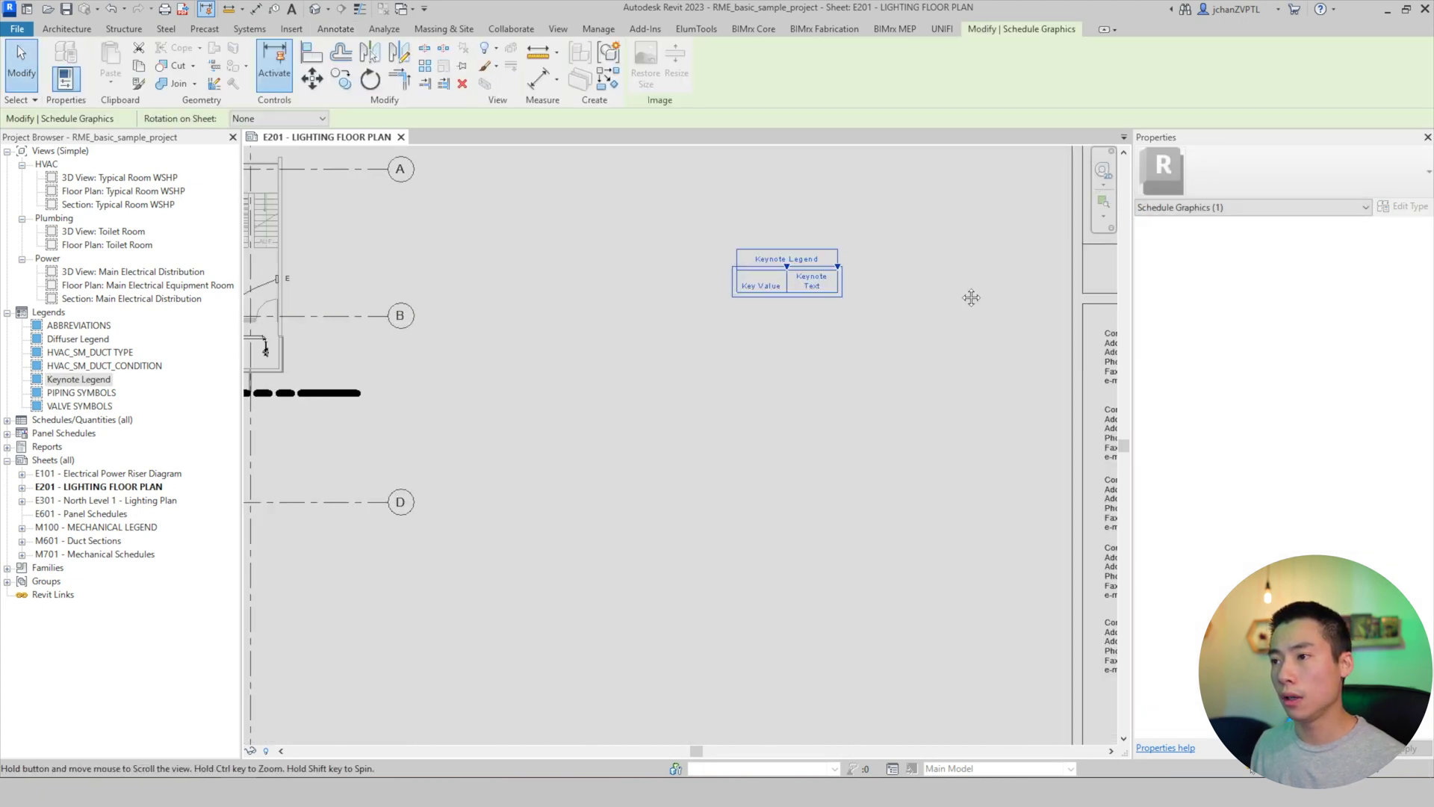
pyautogui.scroll(1, 700, 330)
pyautogui.moveTo(702, 329); pyautogui.dragTo(978, 306)
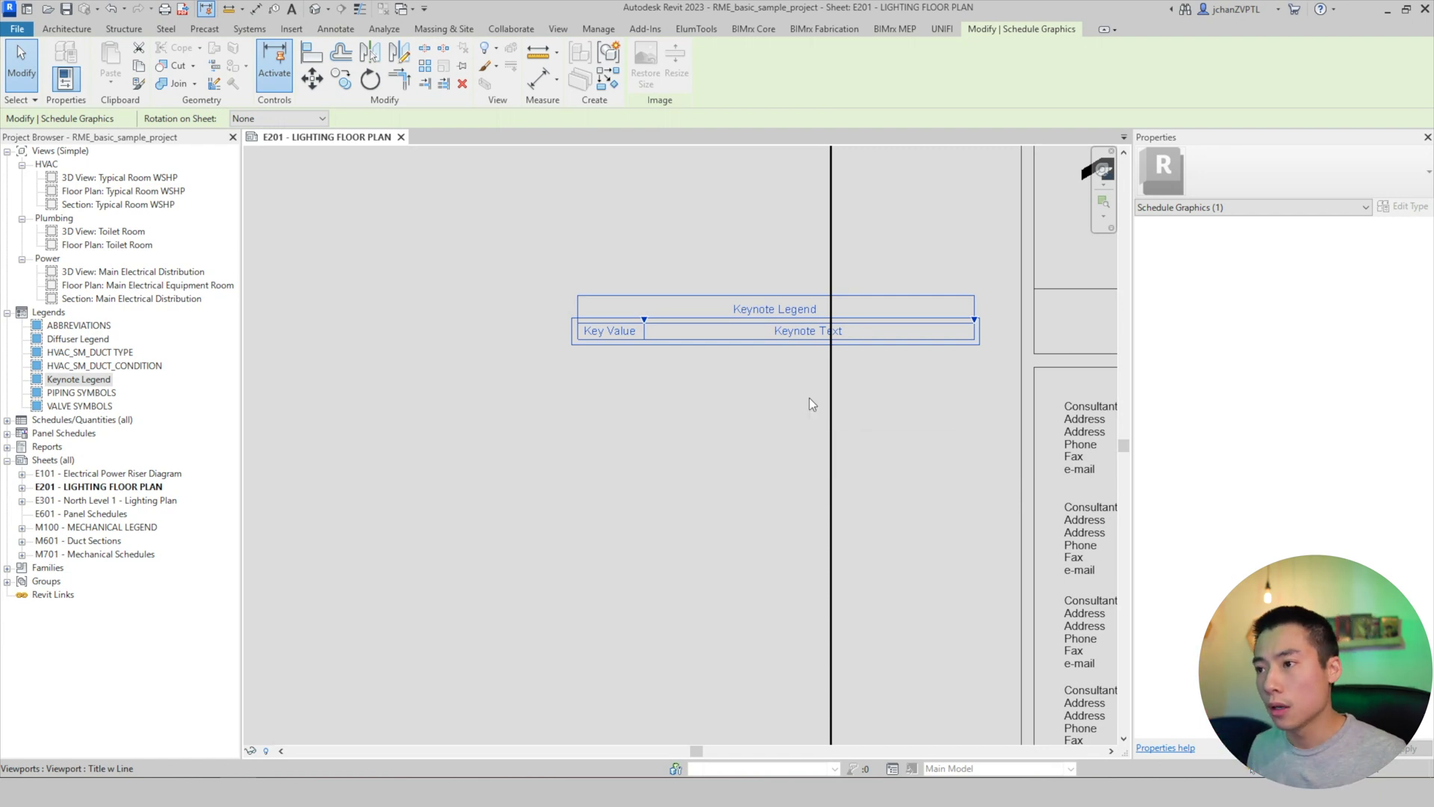
pyautogui.click(931, 482)
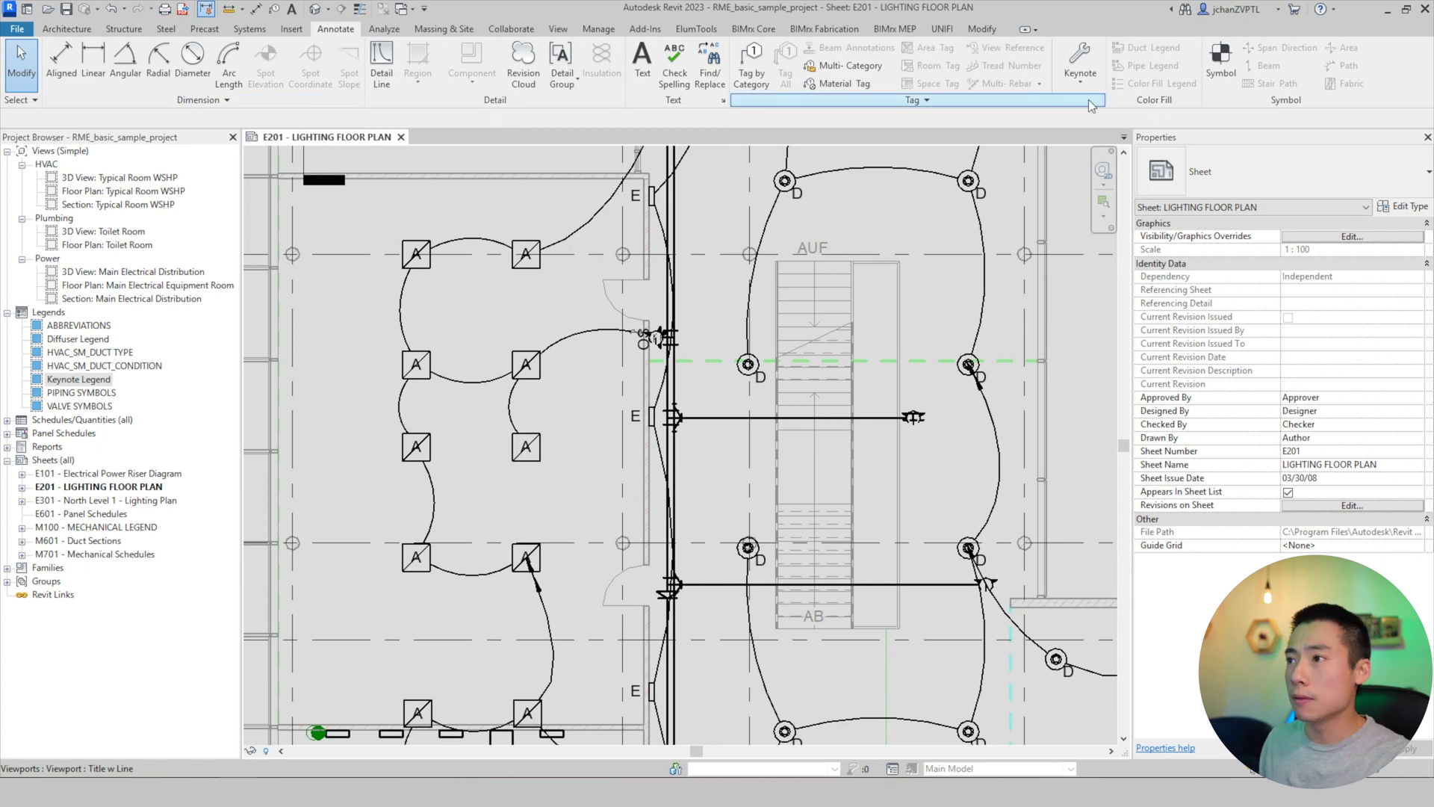
# Open the Annotate tab's Keynote dropdown for tagging choices
pyautogui.click(1080, 75)
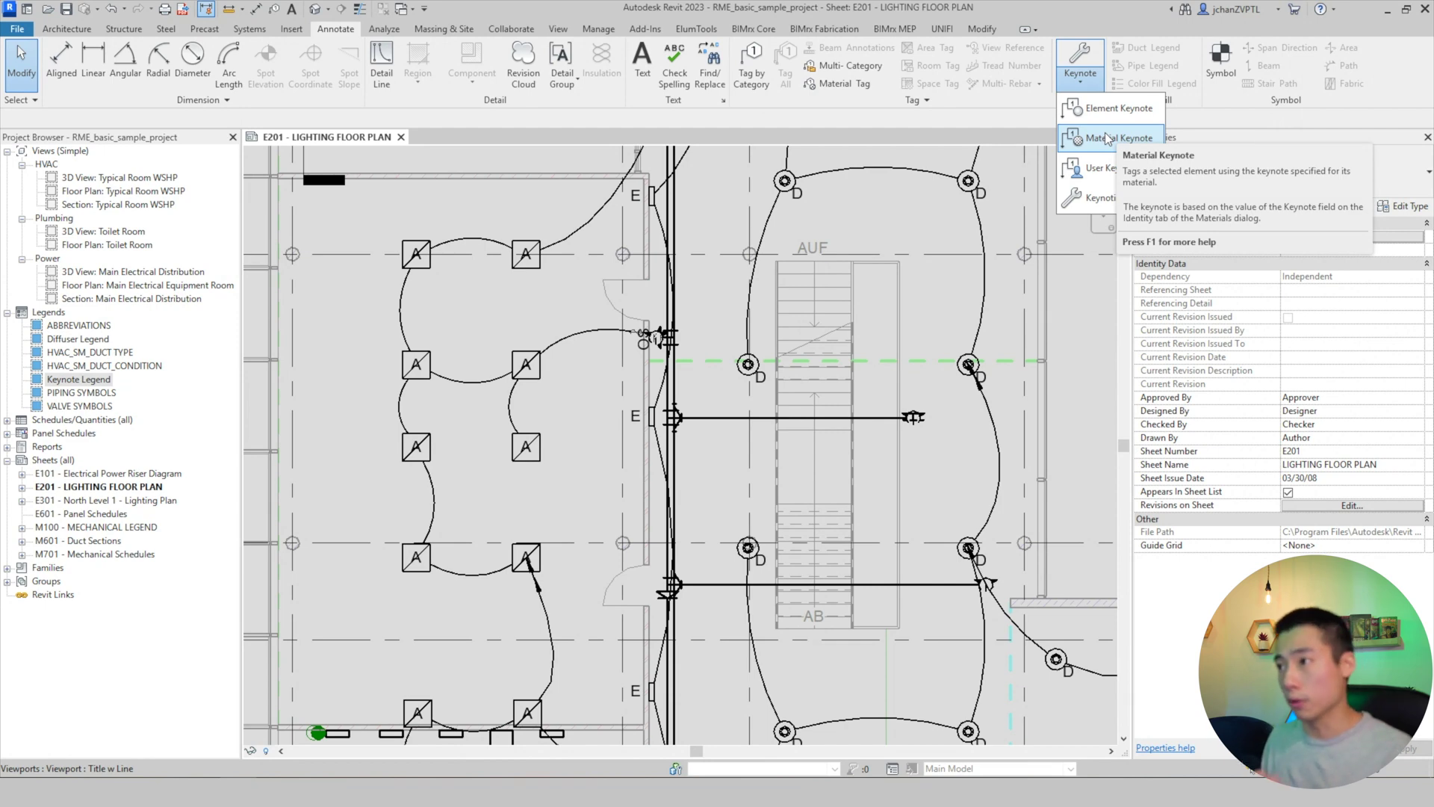
# Tag a light fixture with user keynote L1 'LIGHTING NOTE 1' and view the updated legend
pyautogui.click(1105, 169)
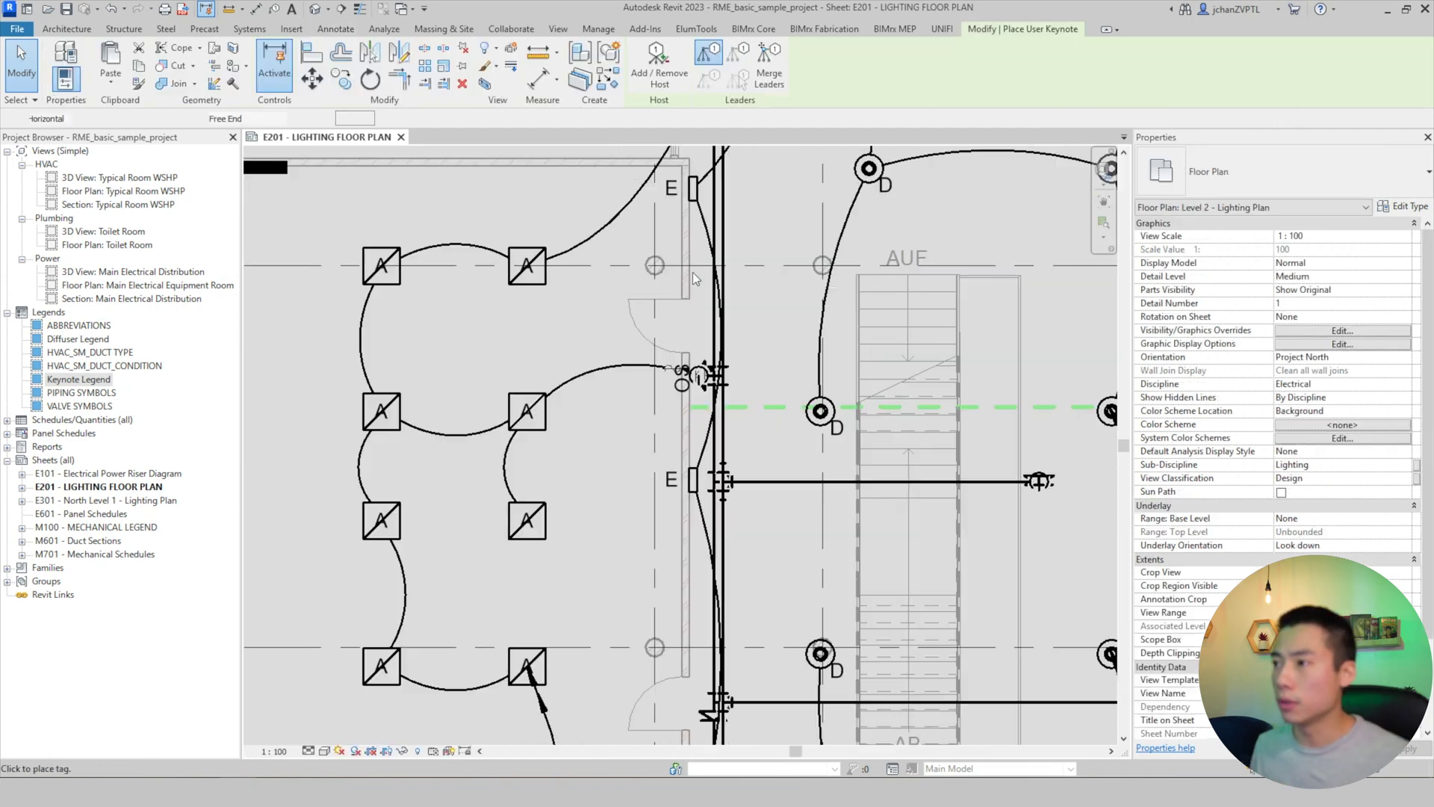
pyautogui.scroll(4, 693, 272)
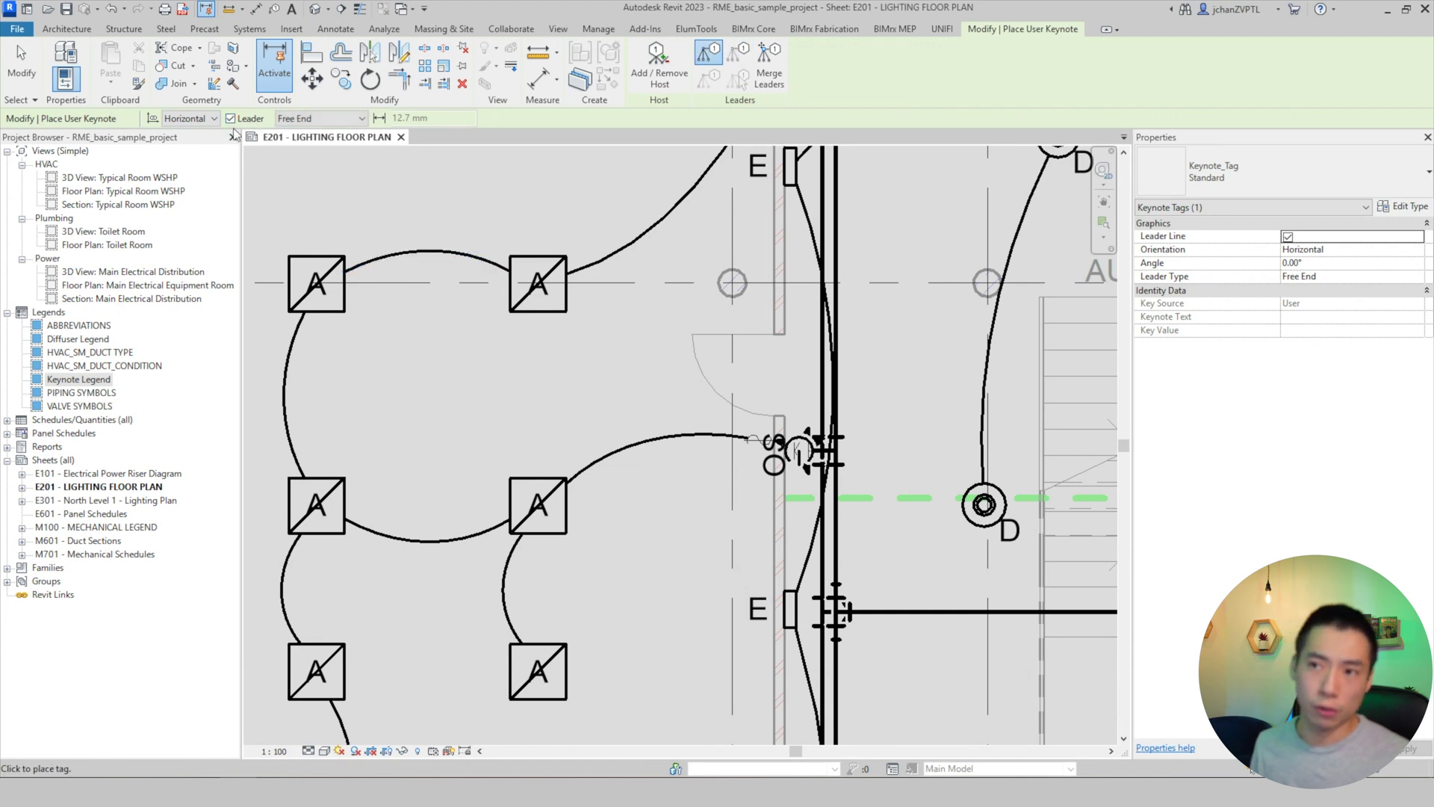
pyautogui.click(539, 292)
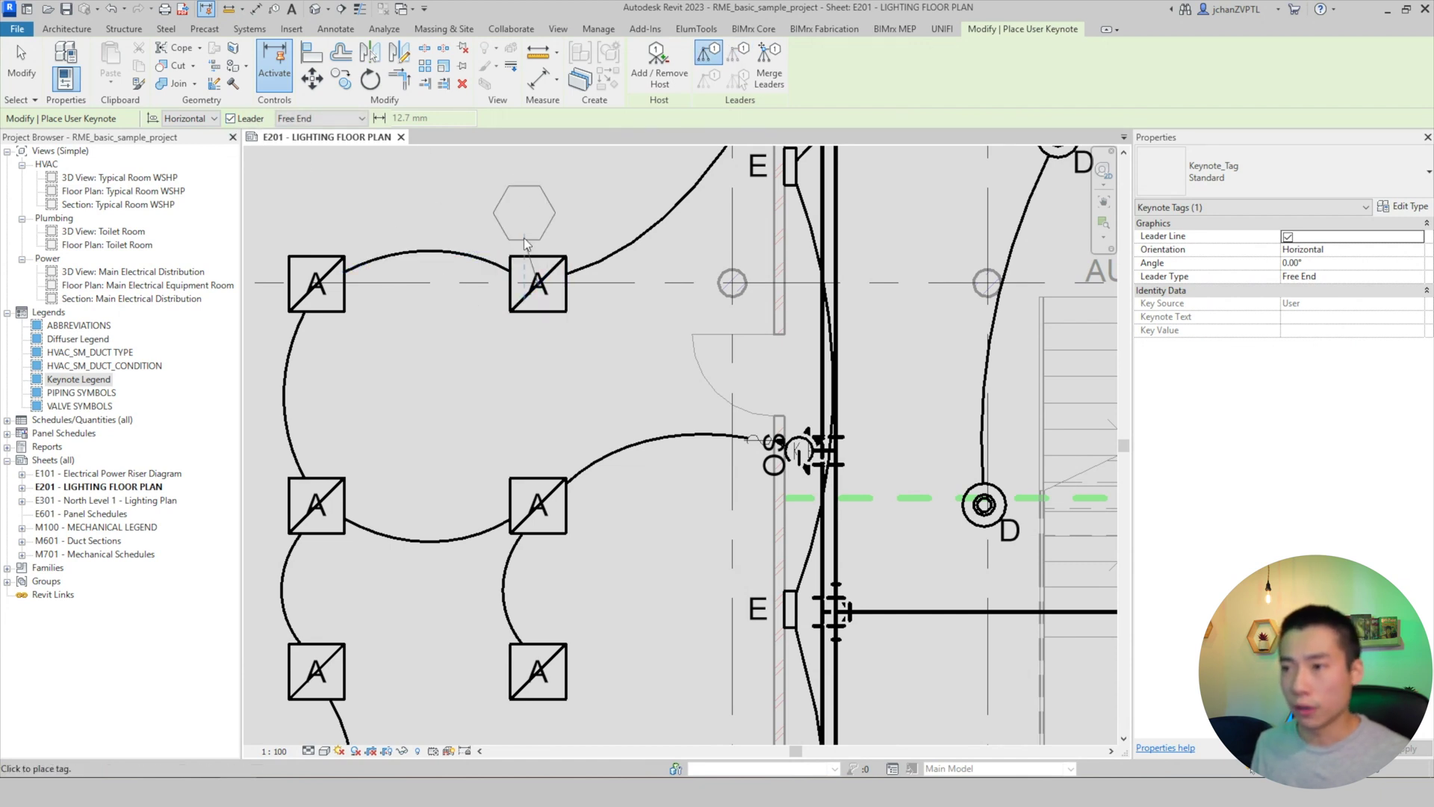
pyautogui.moveTo(541, 293); pyautogui.dragTo(561, 372, button='middle')
pyautogui.click(595, 293)
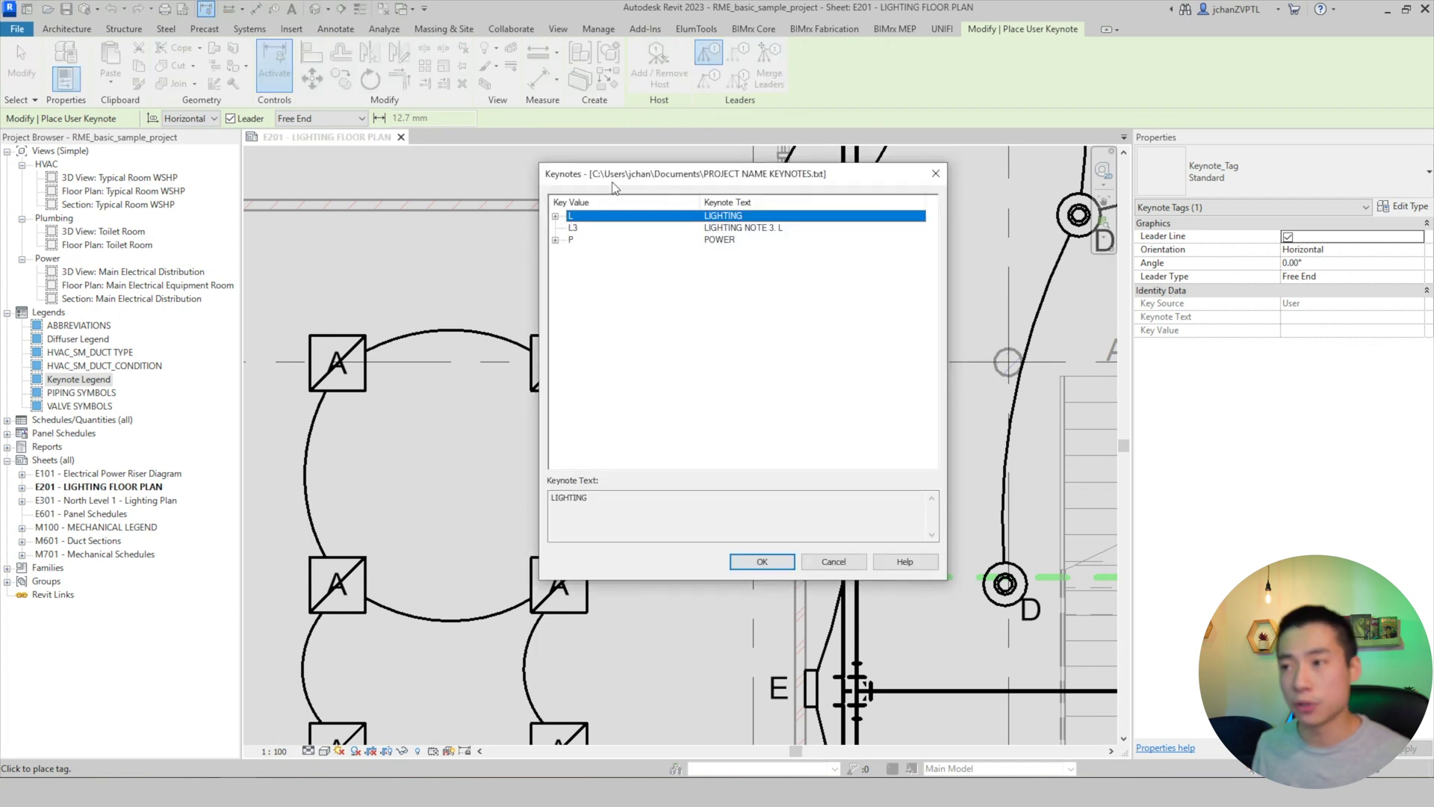
pyautogui.click(555, 216)
pyautogui.click(614, 227)
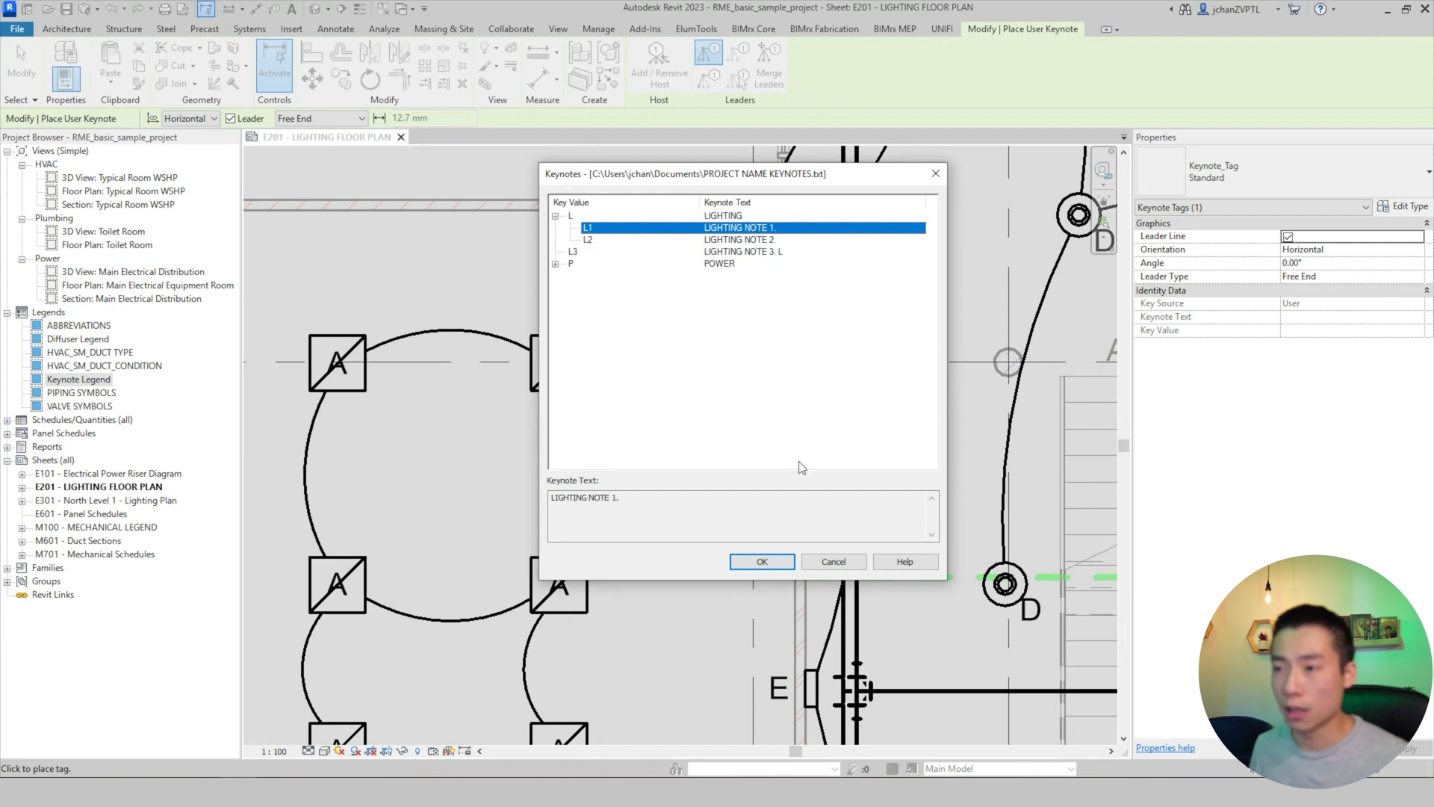
pyautogui.click(774, 568)
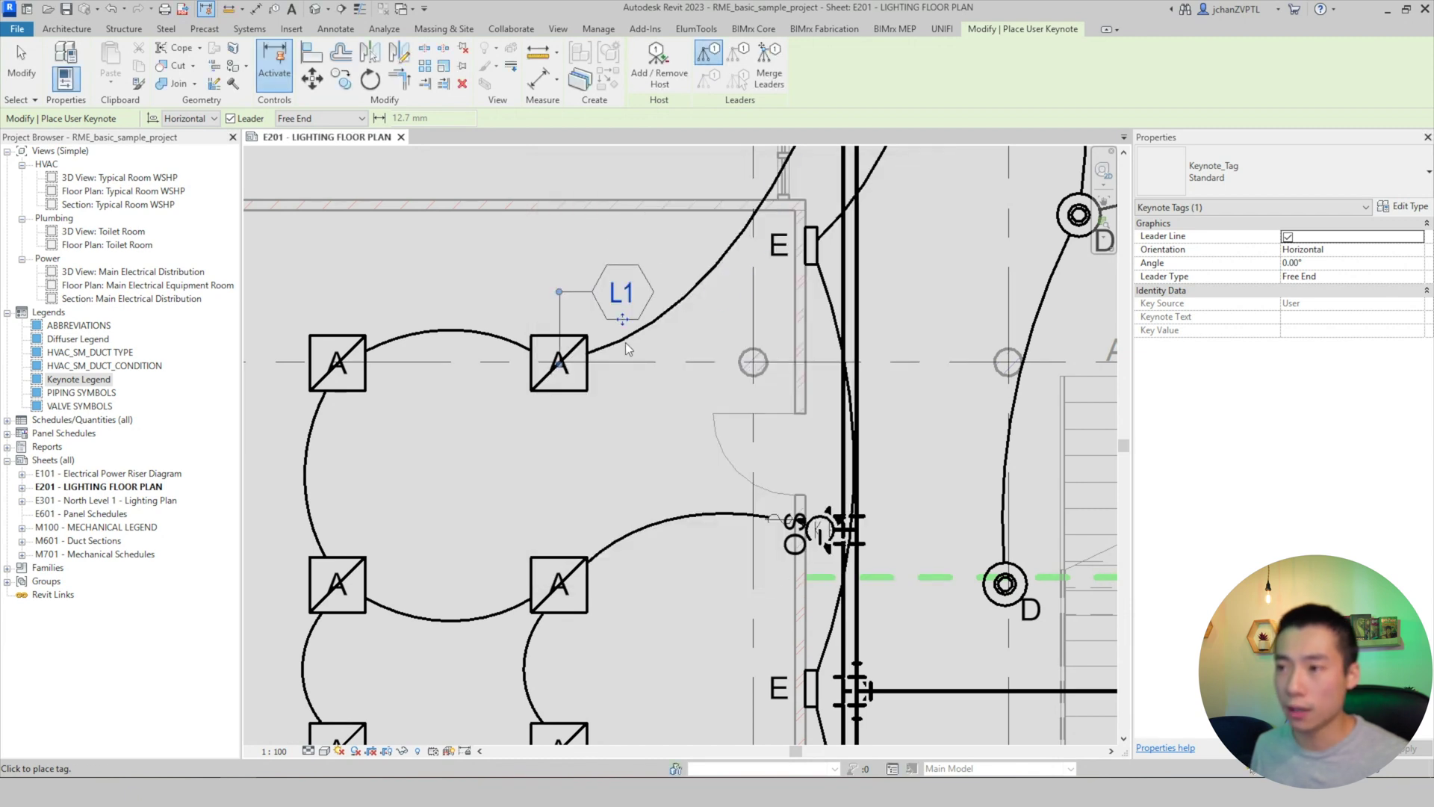
pyautogui.scroll(-8, 572, 311)
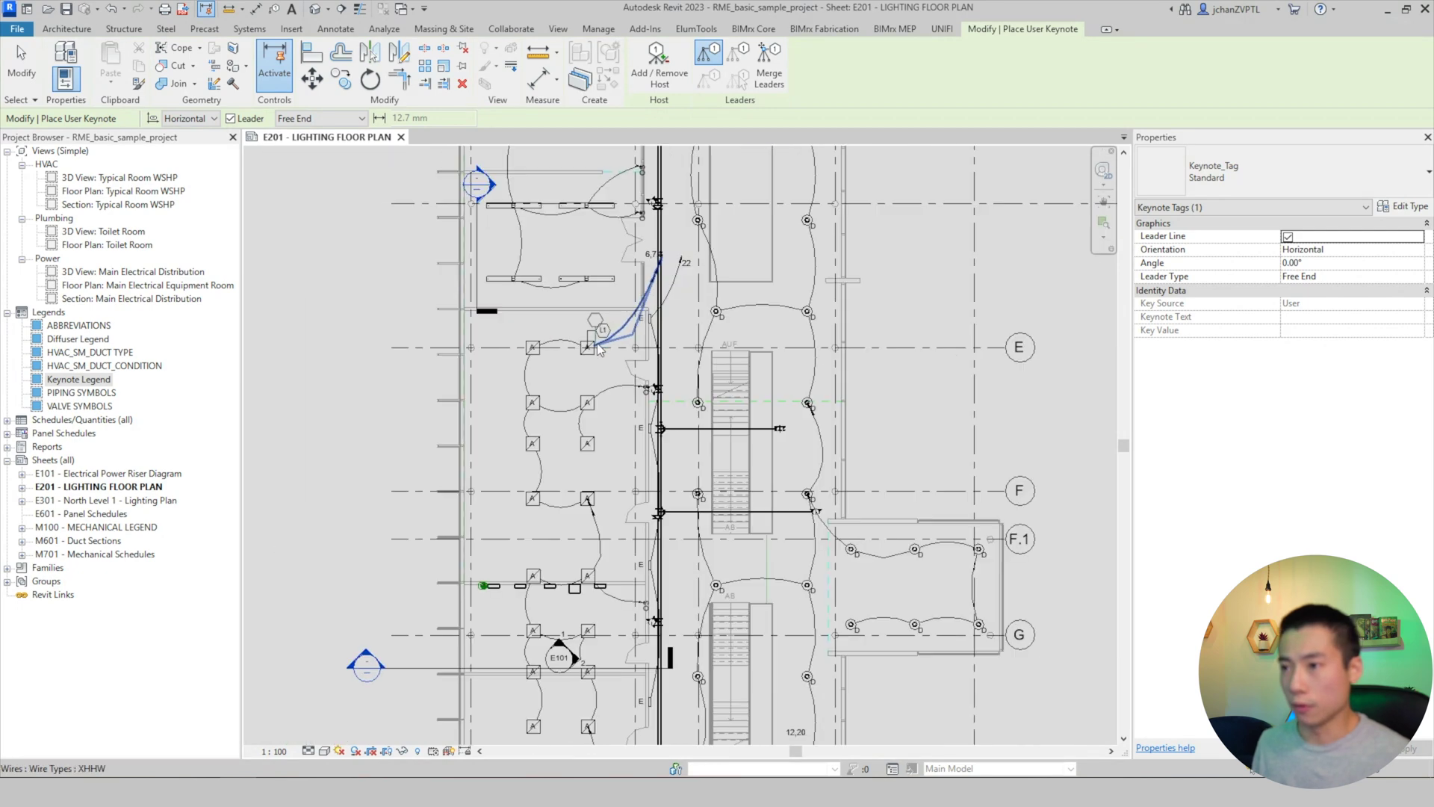
pyautogui.moveTo(710, 388); pyautogui.dragTo(905, 361, button='middle')
# Exit the keynote tool and deactivate the plan viewport on the sheet
pyautogui.scroll(-5, 871, 407)
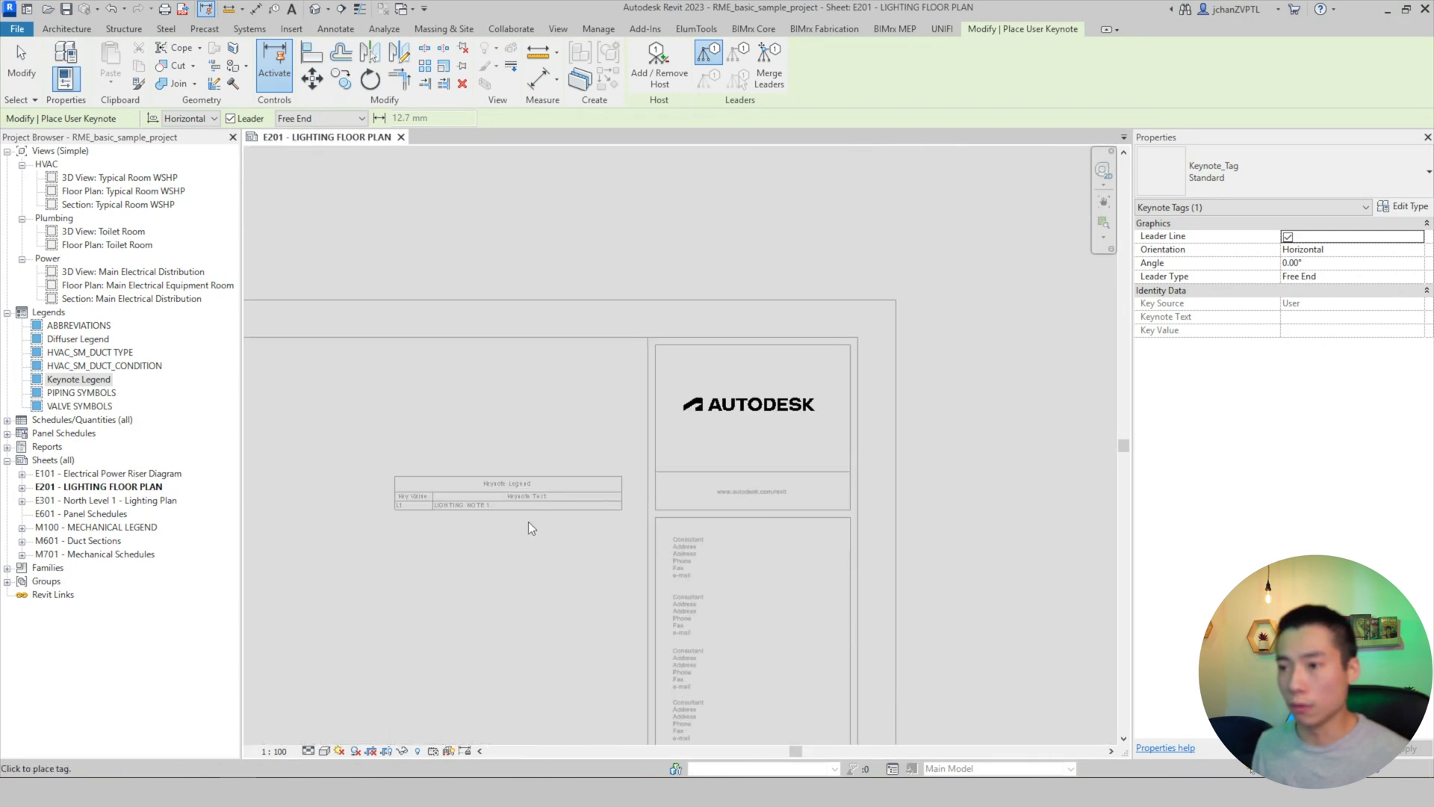
pyautogui.scroll(5, 490, 528)
pyautogui.press('Escape')
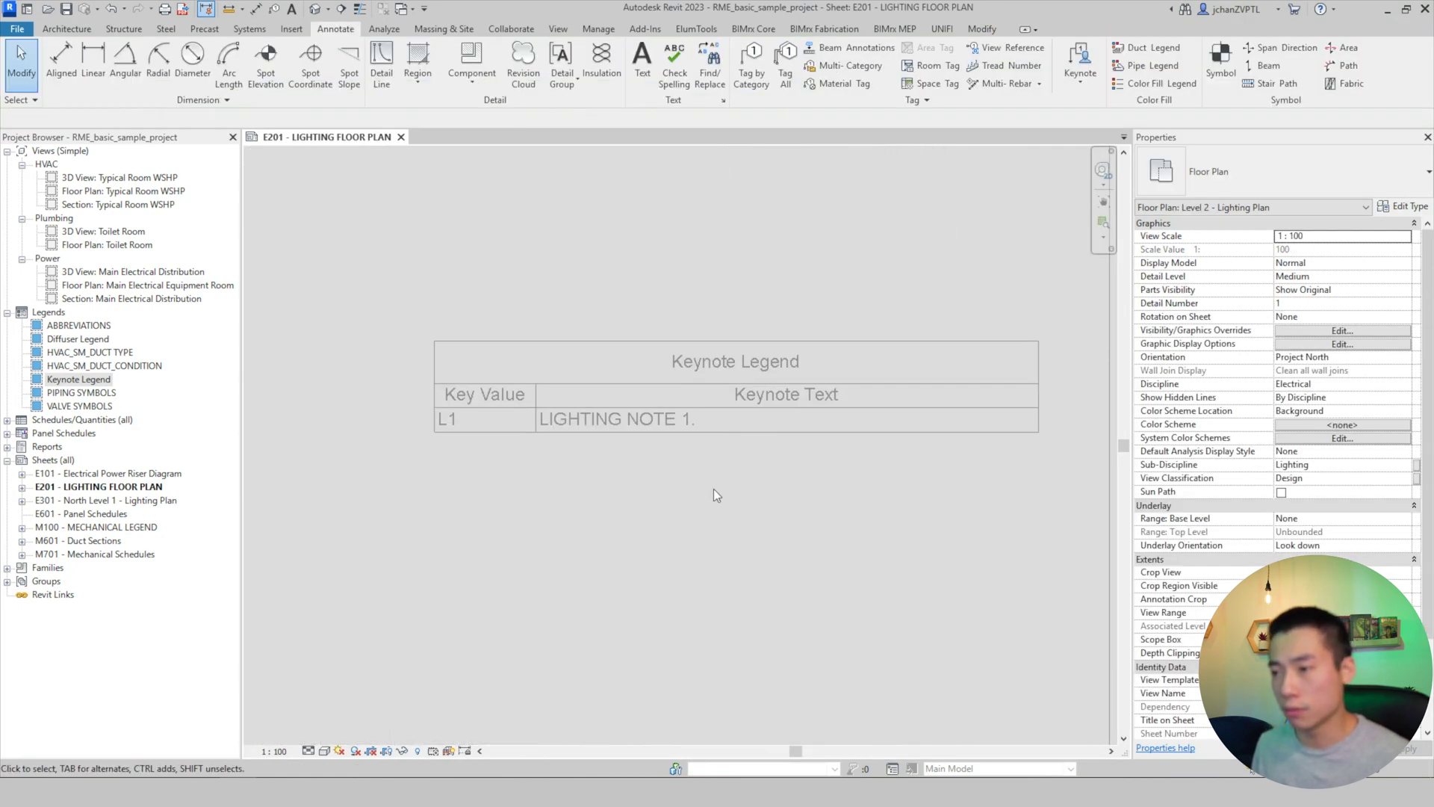
pyautogui.rightClick(714, 488)
pyautogui.click(777, 267)
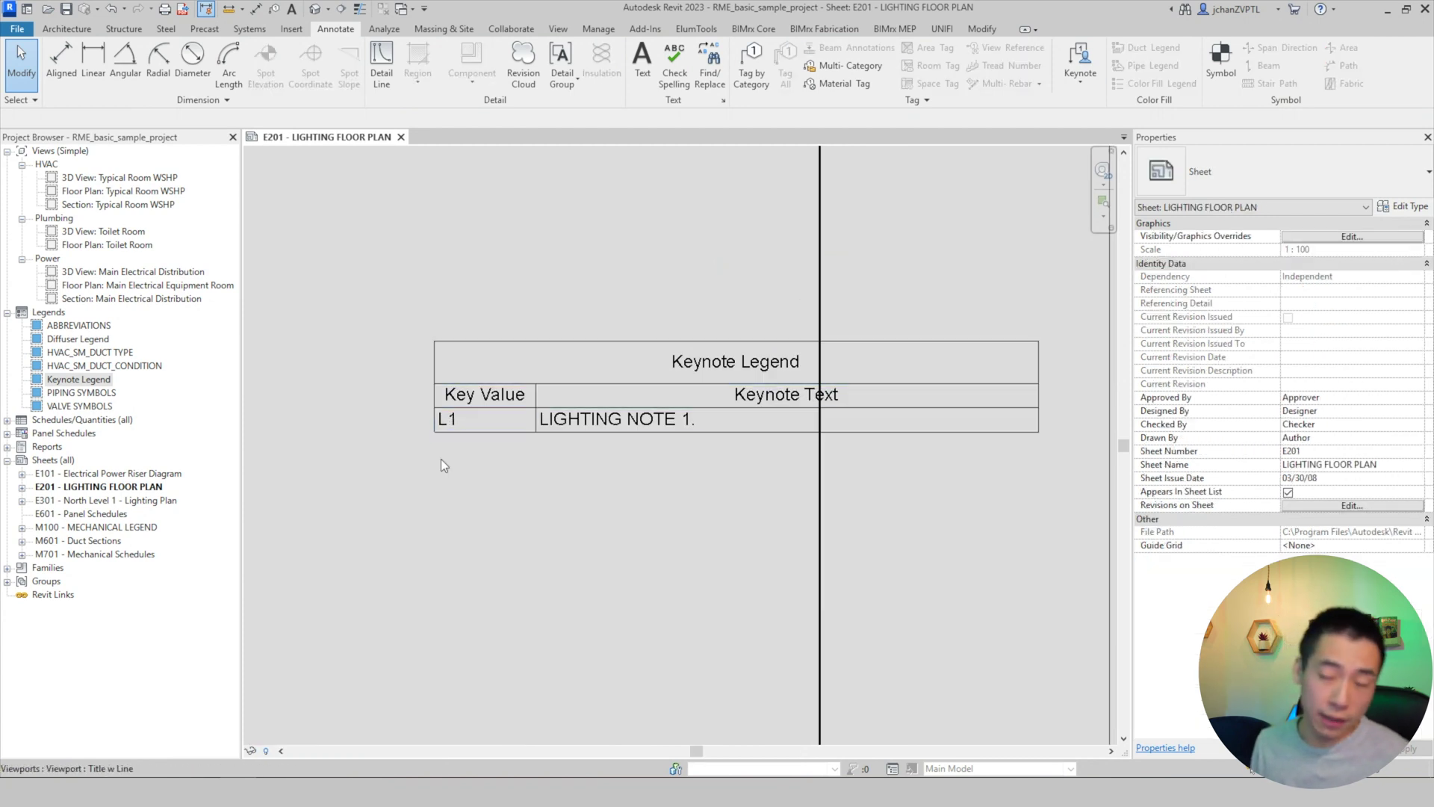
# Place a user keynote tag with a bent leader on another light fixture
pyautogui.scroll(-4, 465, 455)
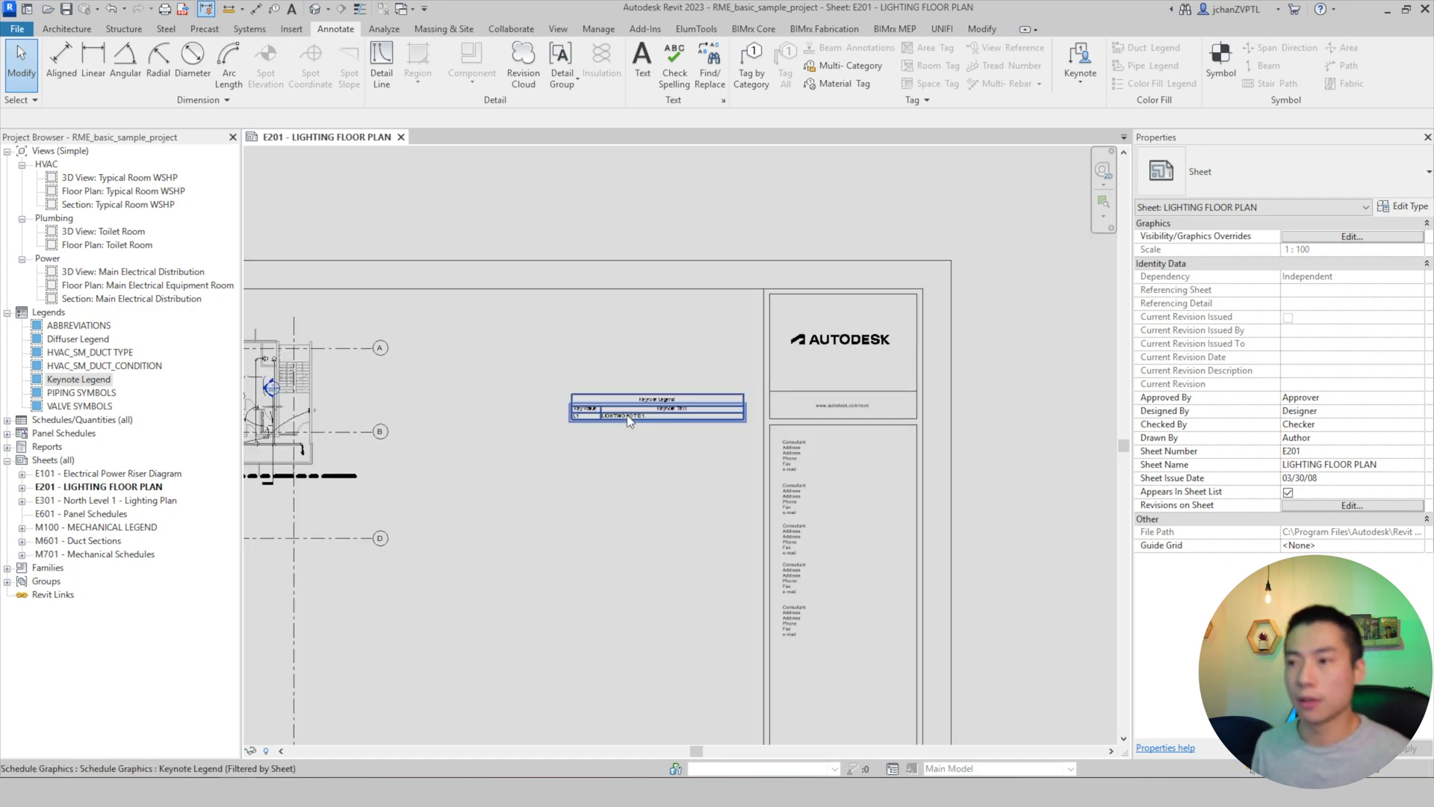
pyautogui.scroll(6, 608, 412)
pyautogui.scroll(5, 608, 412)
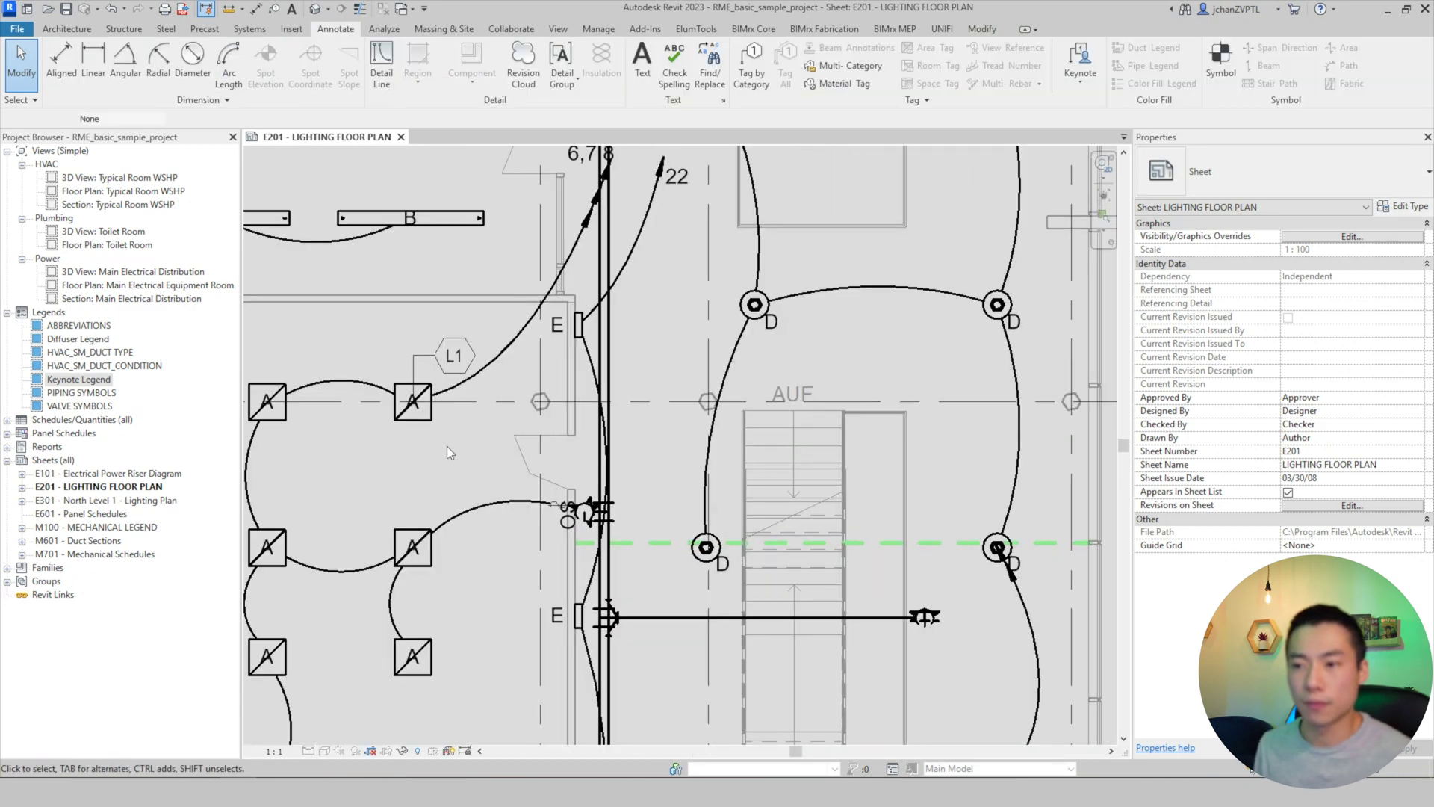
pyautogui.click(429, 422)
pyautogui.press('k')
pyautogui.press('n')
pyautogui.click(432, 427)
pyautogui.click(413, 452)
pyautogui.click(467, 453)
# Assign keynote L2, LIGHTING NOTE 2., to the new tag and finish tagging
pyautogui.click(555, 217)
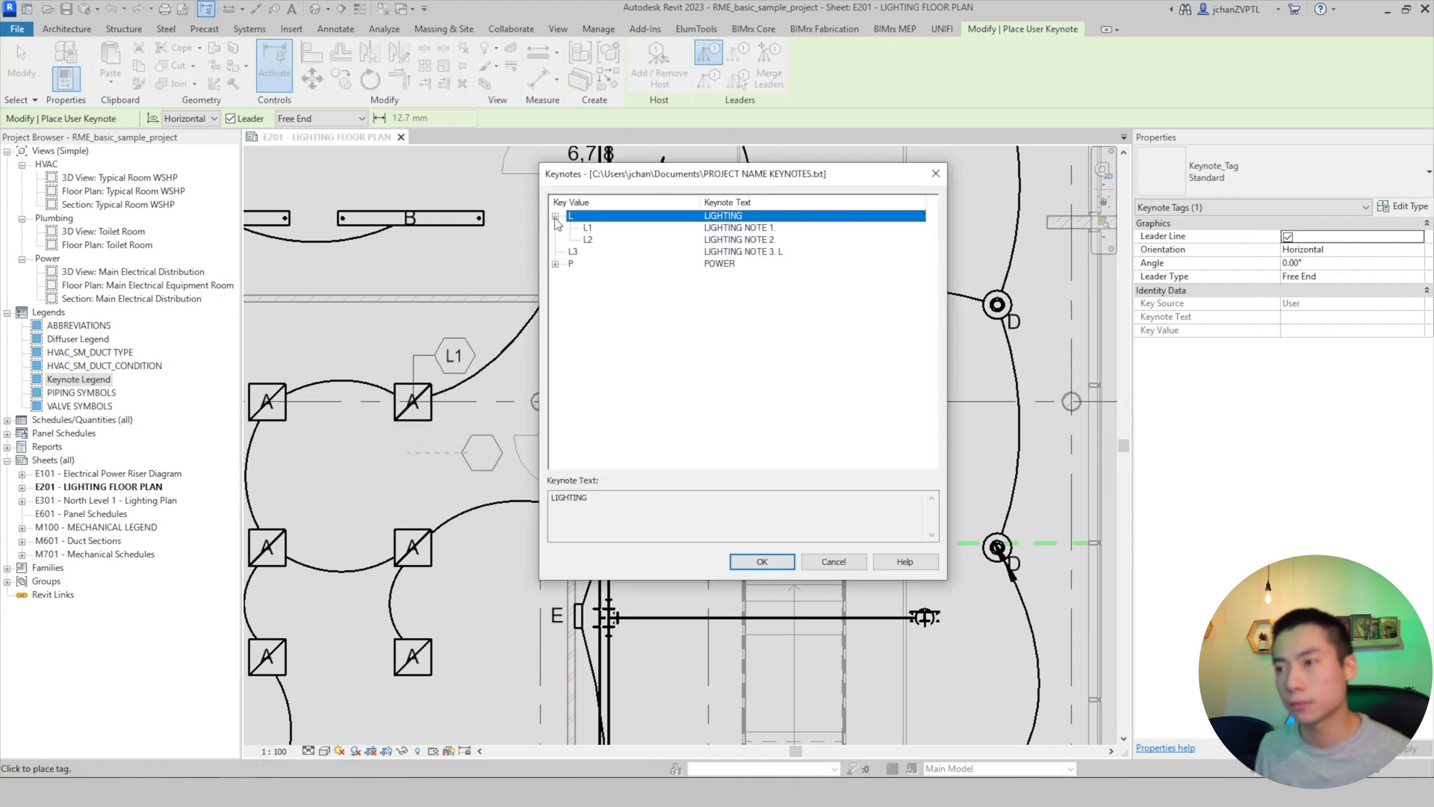
pyautogui.click(588, 240)
pyautogui.click(761, 561)
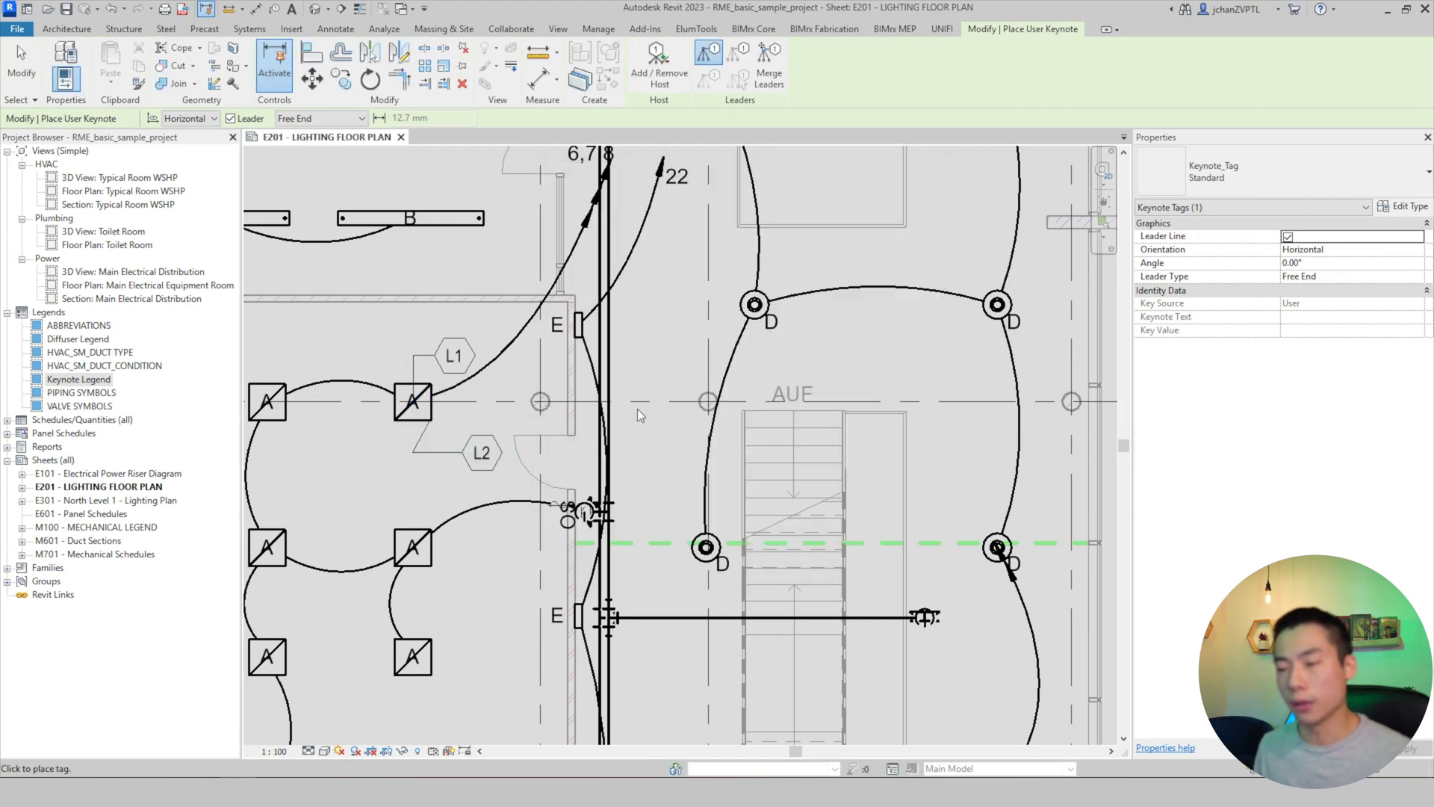
pyautogui.press('Escape')
pyautogui.scroll(-3, 948, 362)
pyautogui.scroll(-5, 591, 515)
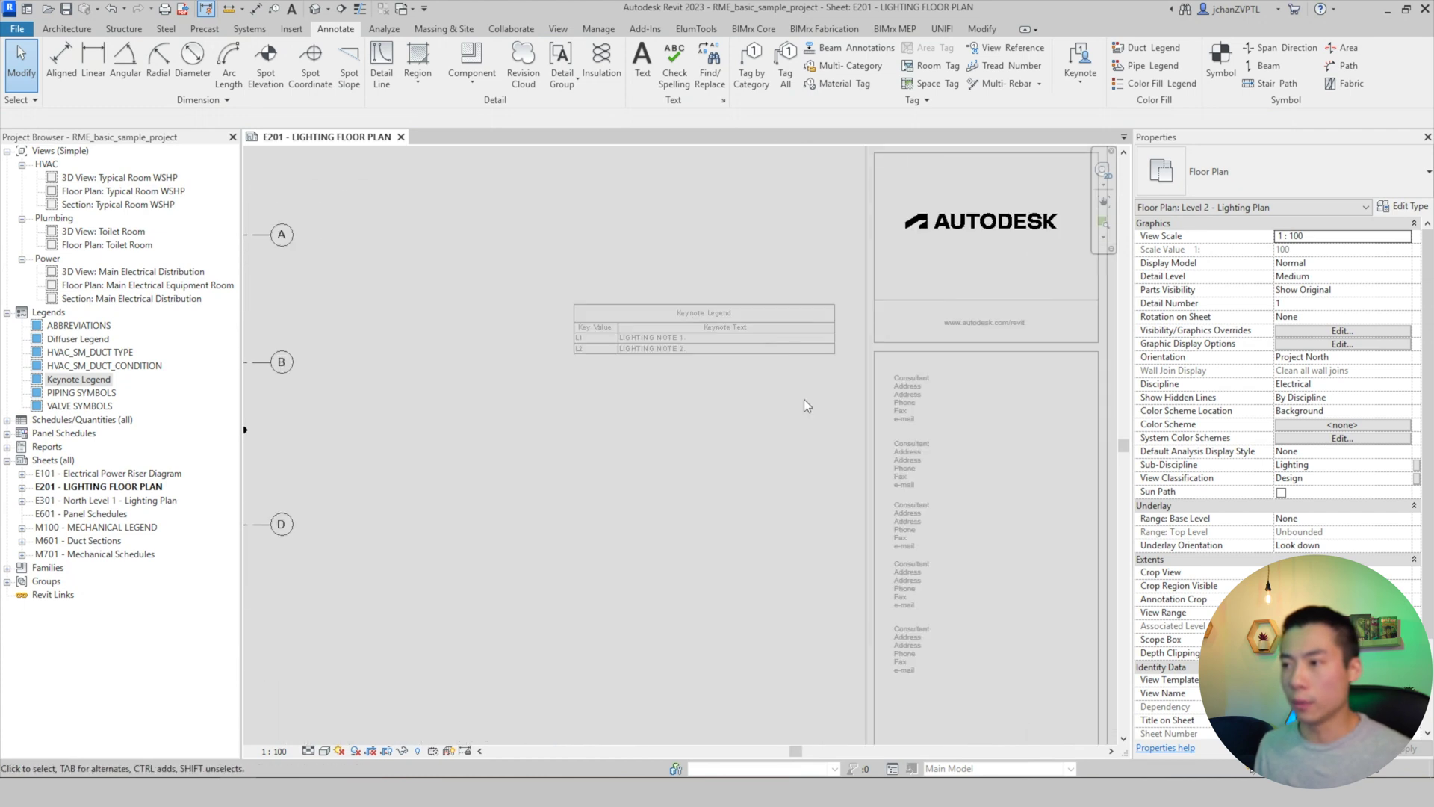
# Copy the keynote file path from Keynoting Settings and switch to File Explorer
pyautogui.doubleClick(835, 373)
pyautogui.scroll(5, 728, 345)
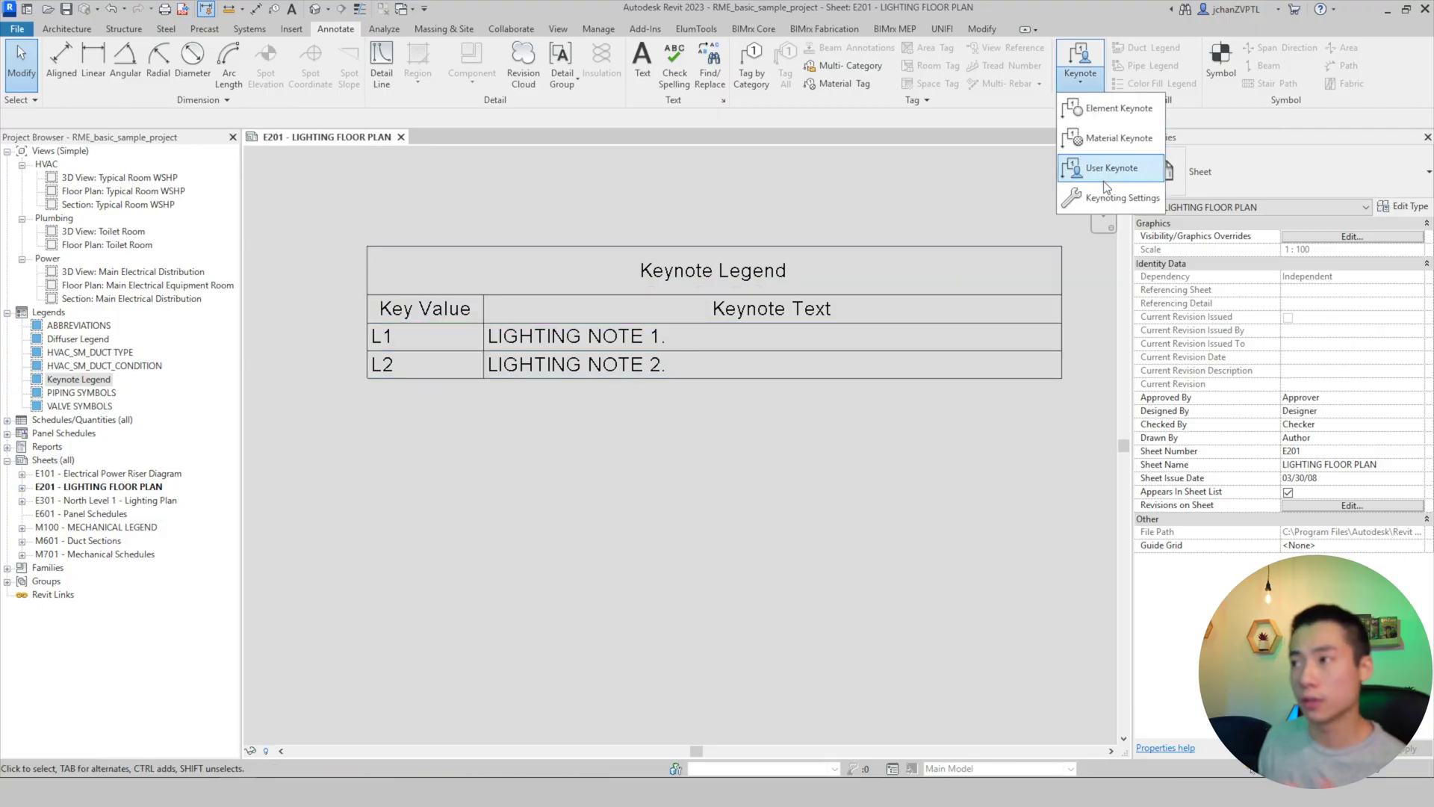
pyautogui.click(1107, 196)
pyautogui.rightClick(652, 309)
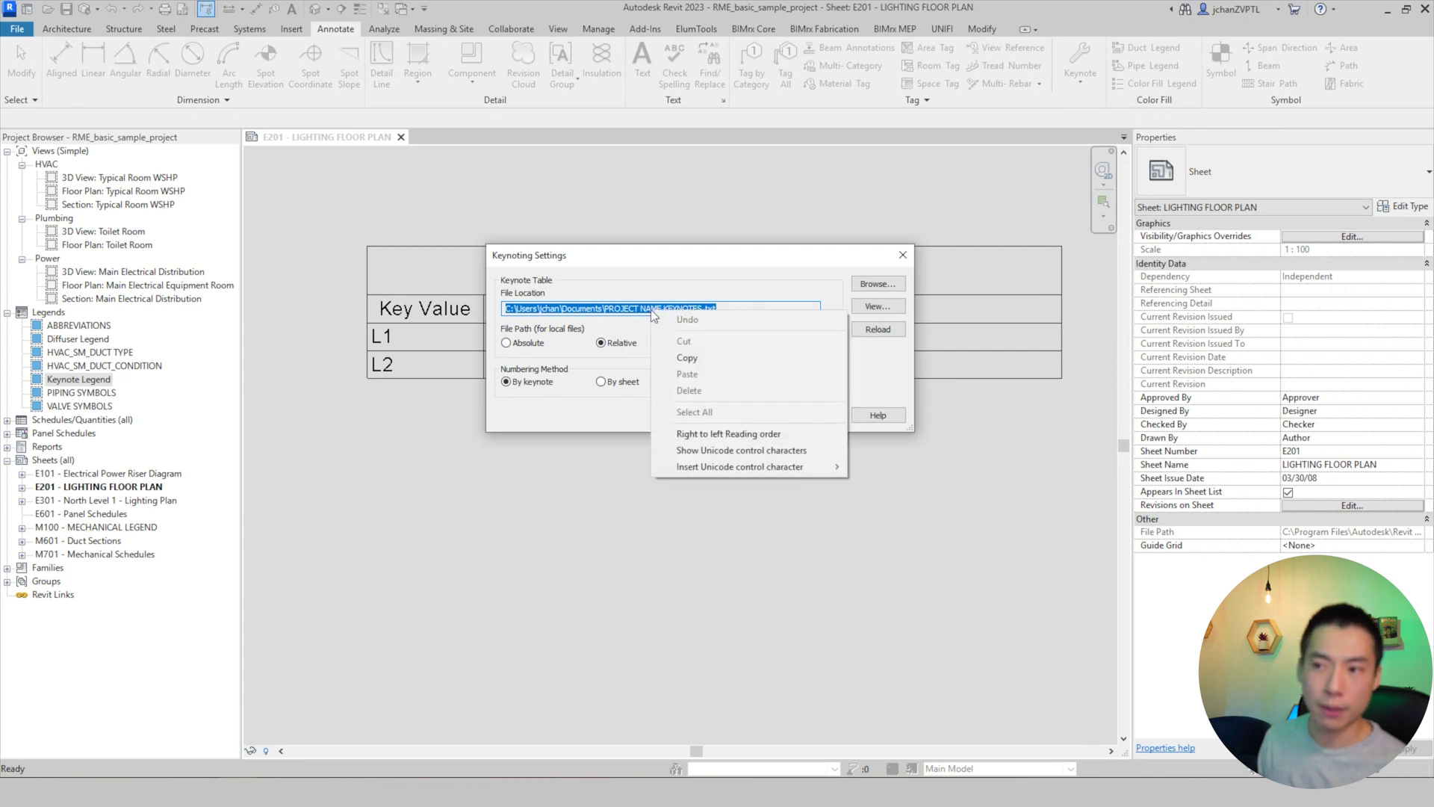
pyautogui.click(686, 358)
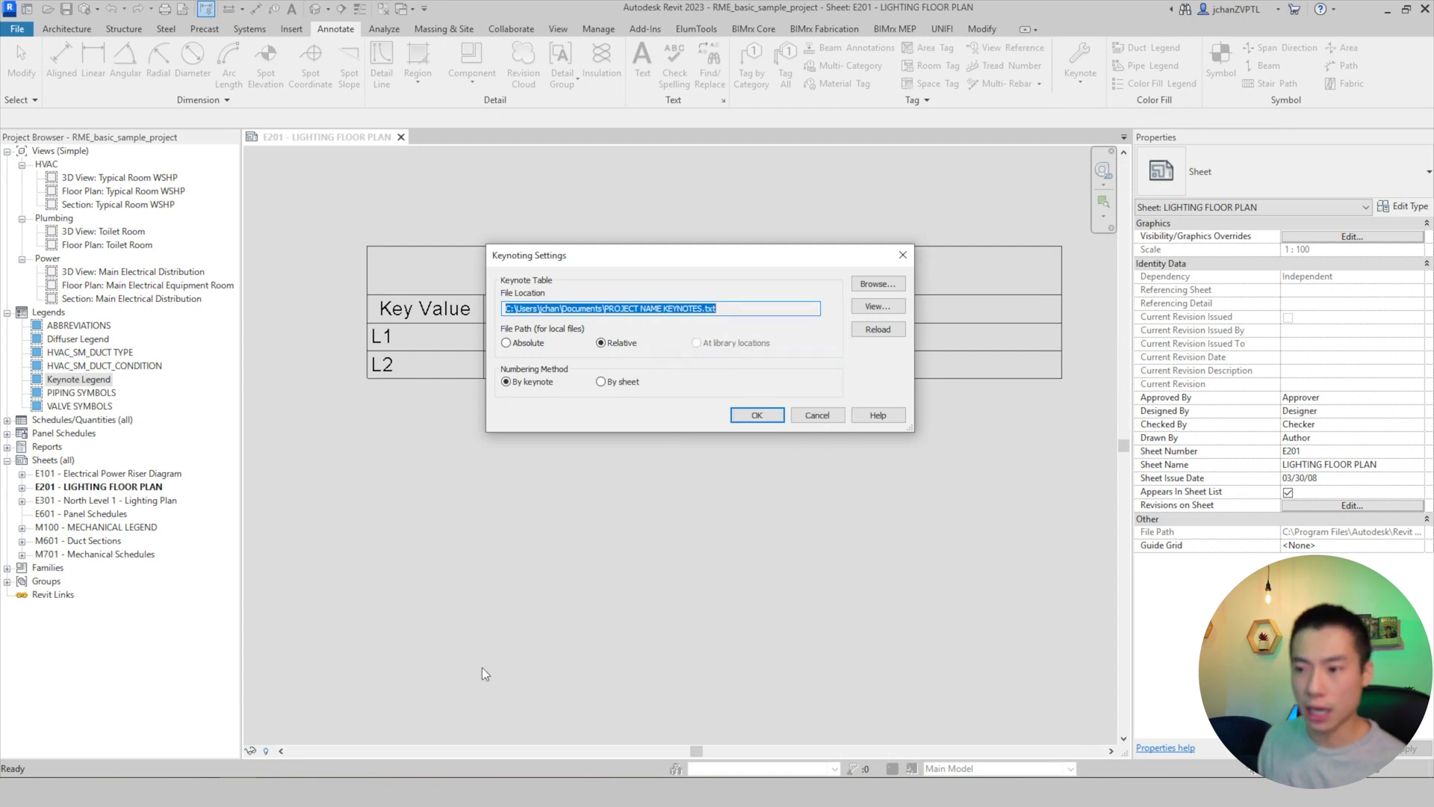
pyautogui.hotkey('alt', 'Tab')
# Open the PROJECT NAME KEYNOTES text file by pasting its path in Explorer
pyautogui.click(283, 116)
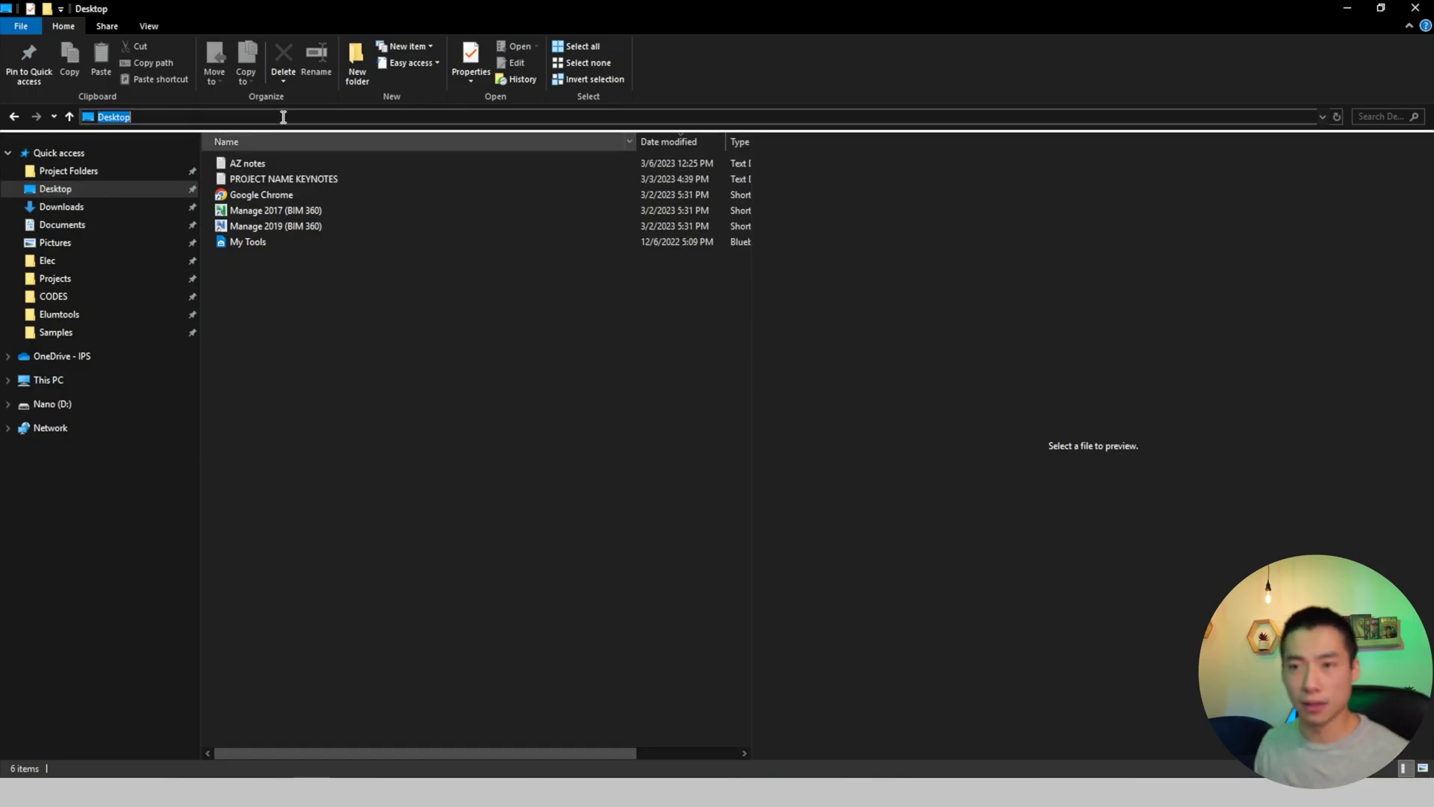
pyautogui.hotkey('ctrl', 'v')
pyautogui.press('Return')
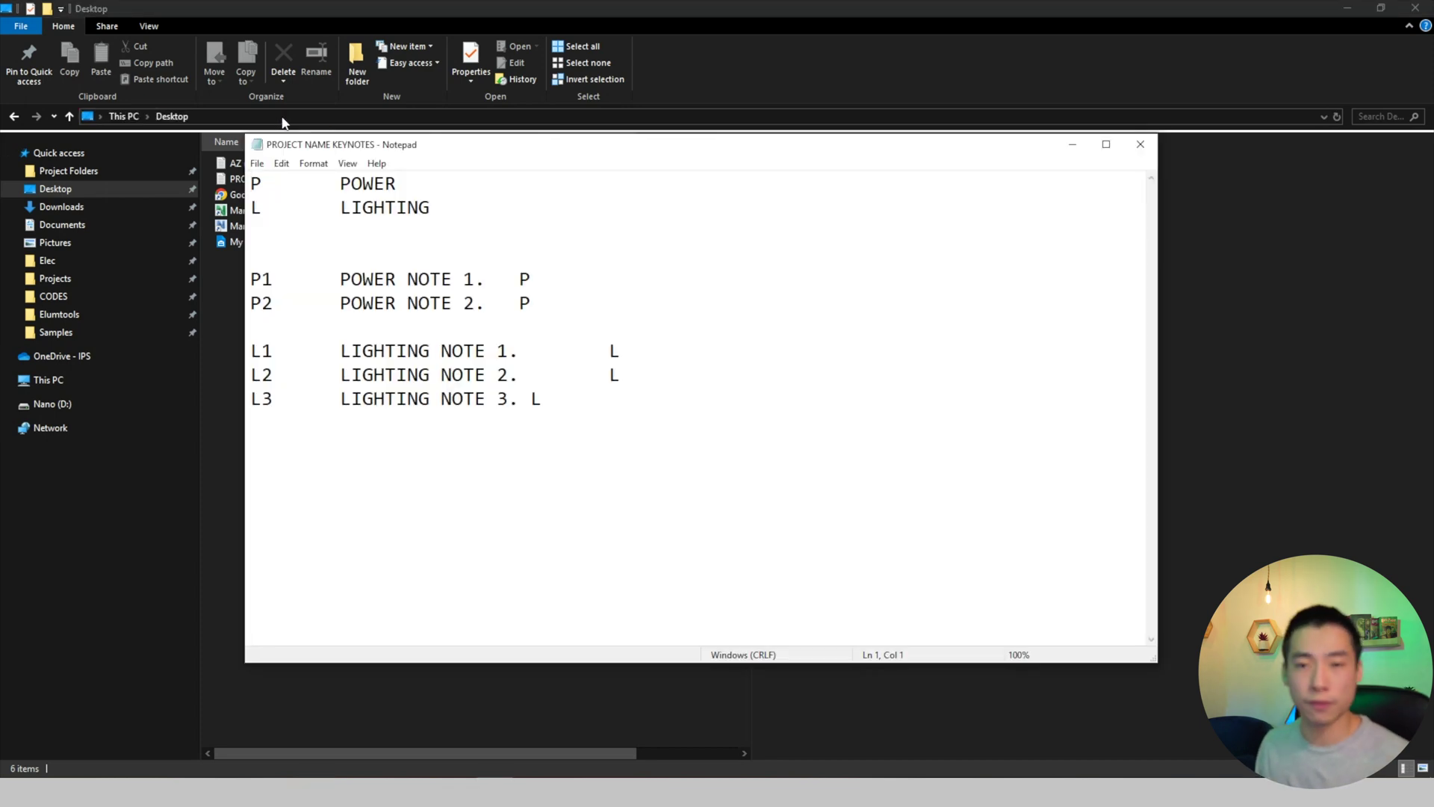
# Align L3 with a Tab and append 'WE WANT TO ADD MORE STUFF TO THIS NOTE' to L2
pyautogui.click(535, 399)
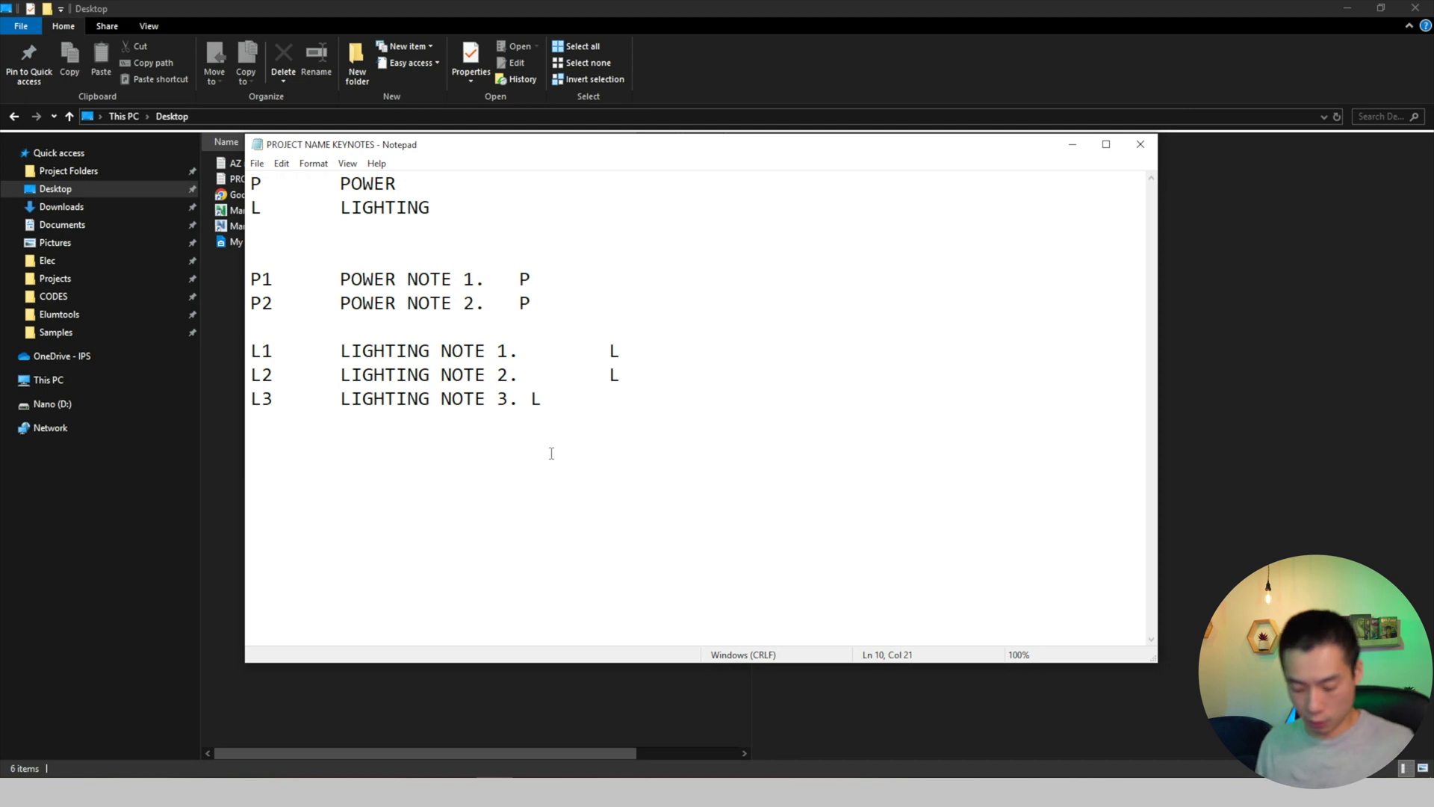
pyautogui.press('Tab')
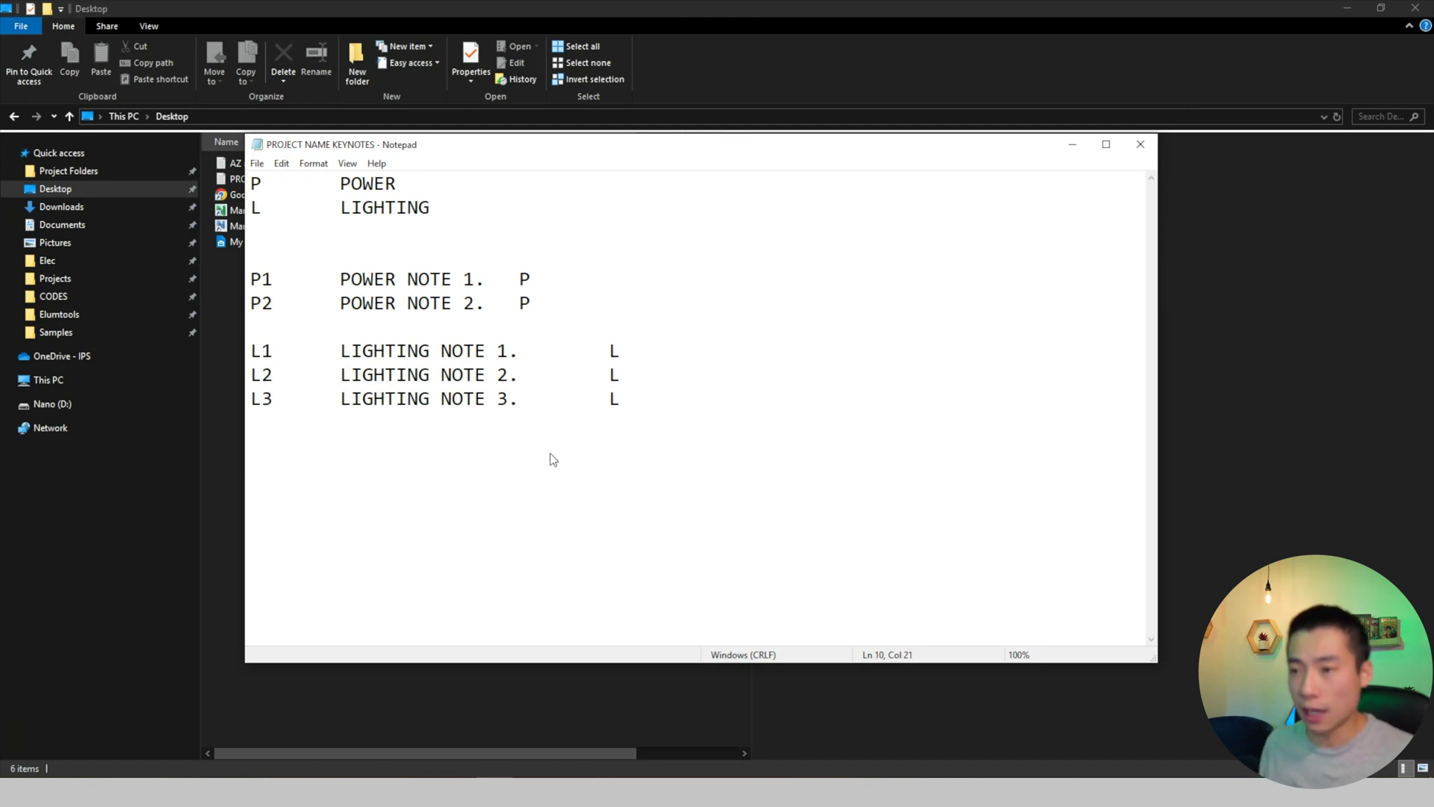
pyautogui.click(509, 375)
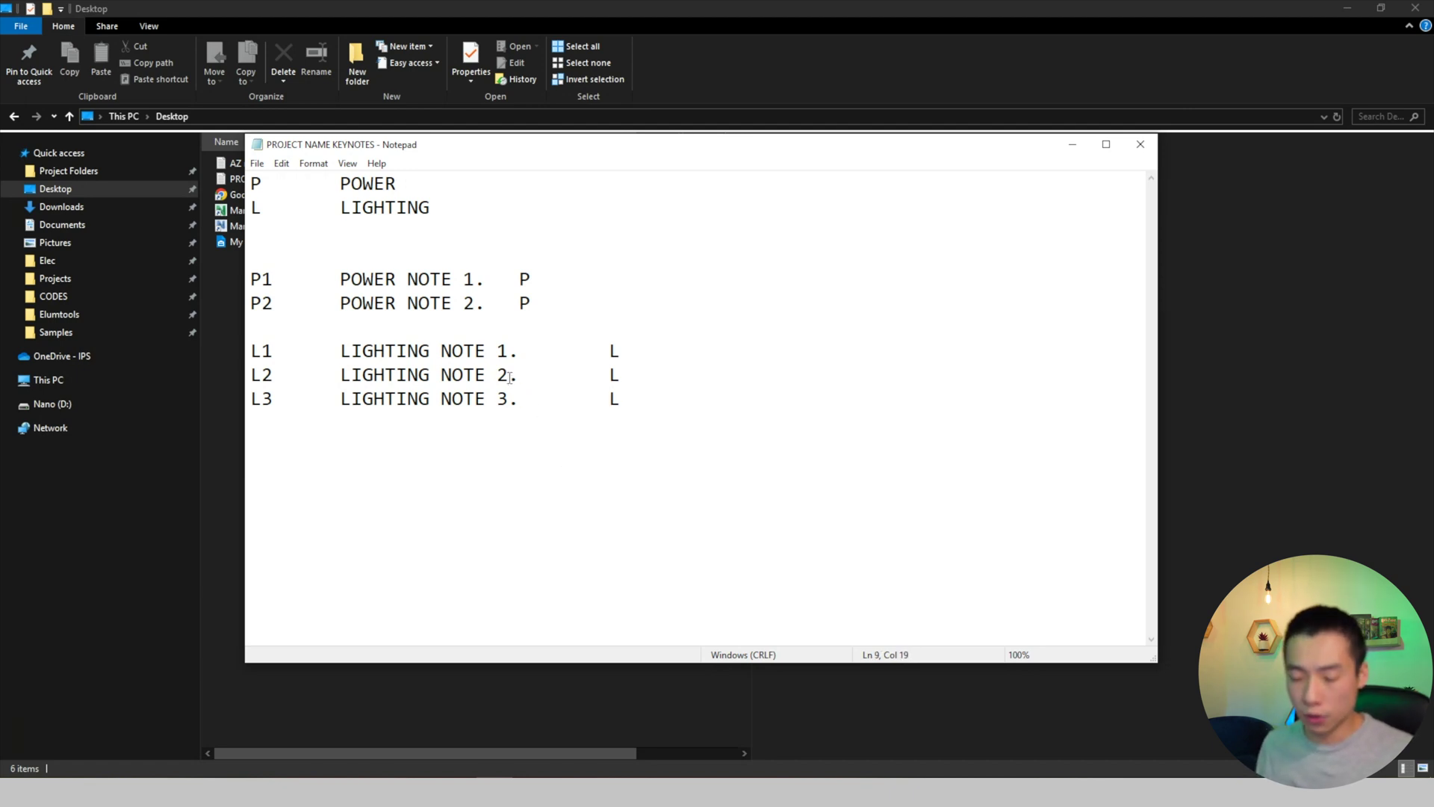
pyautogui.write('WE WANT TO ADD MORE')
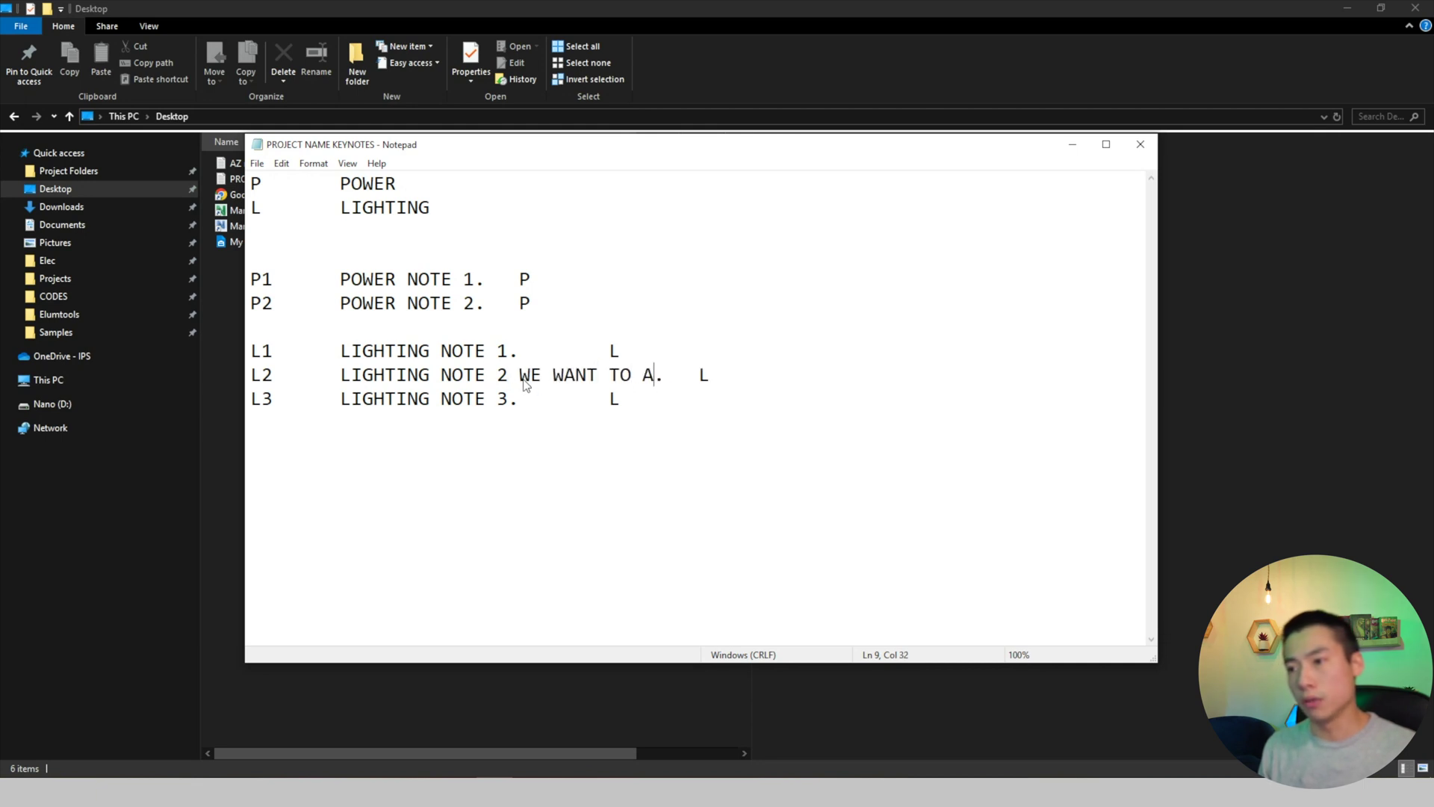
pyautogui.write(' STUFF TO THIS N')
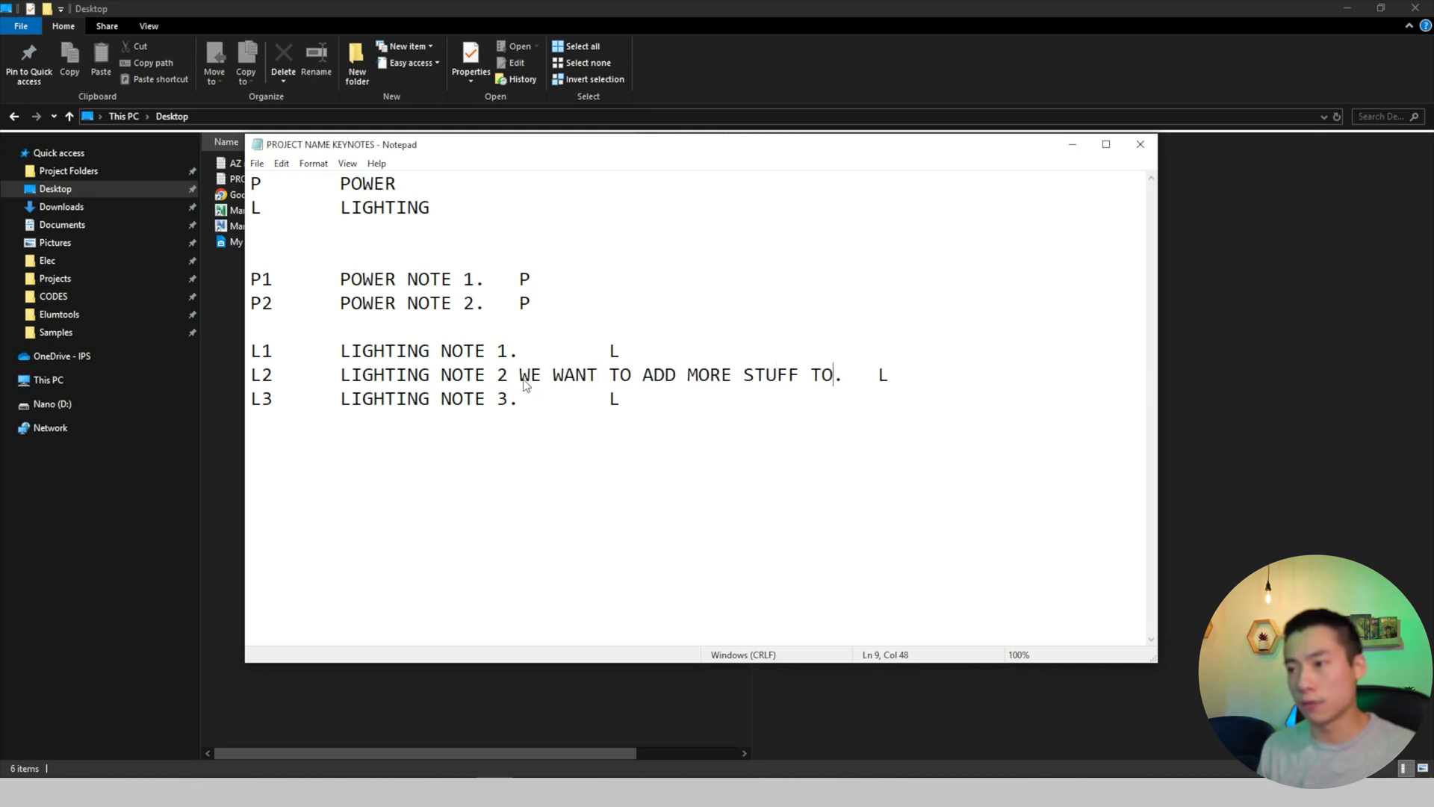
pyautogui.write('OTE')
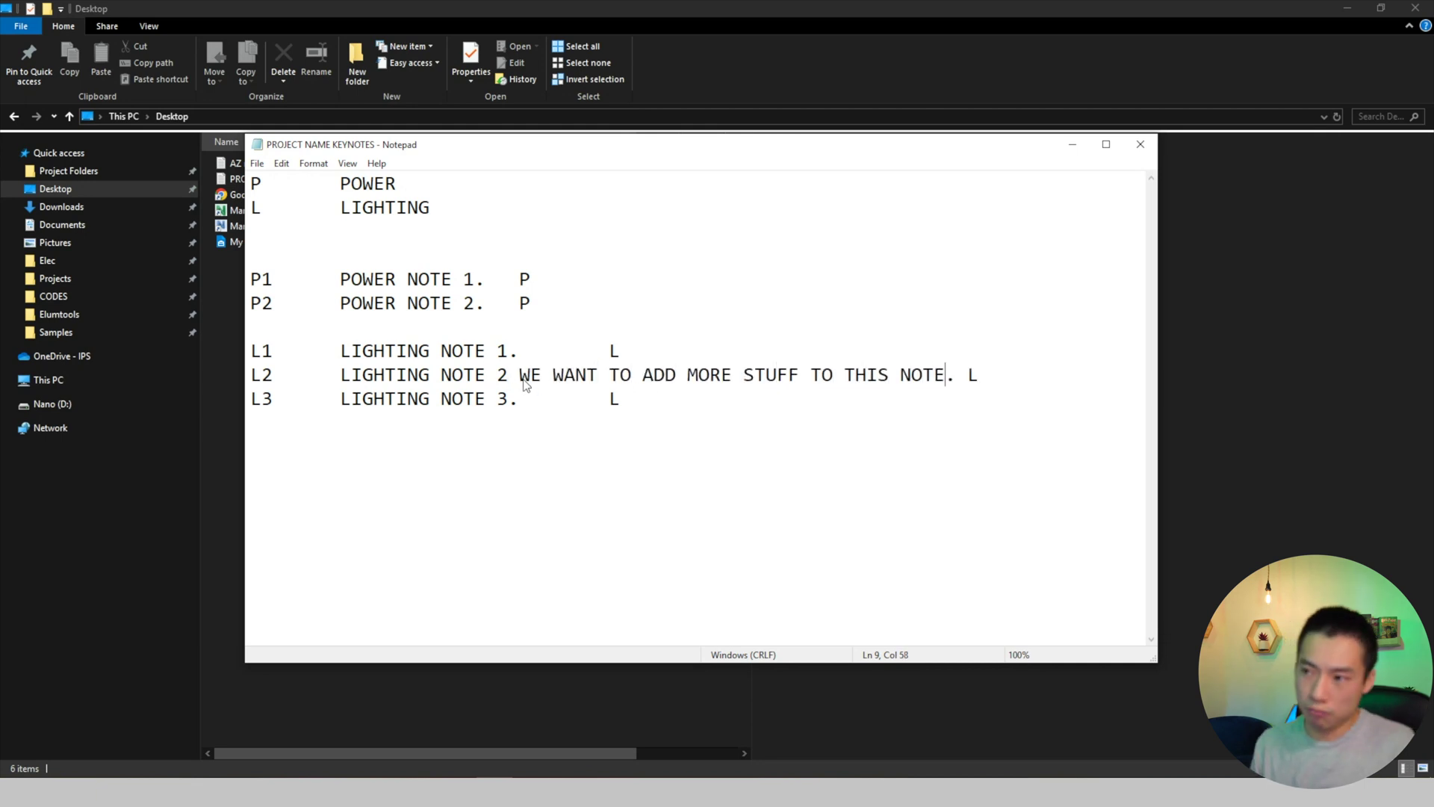
pyautogui.click(313, 403)
# Save the edited keynote file and close Notepad
pyautogui.click(257, 163)
pyautogui.click(264, 209)
pyautogui.click(360, 408)
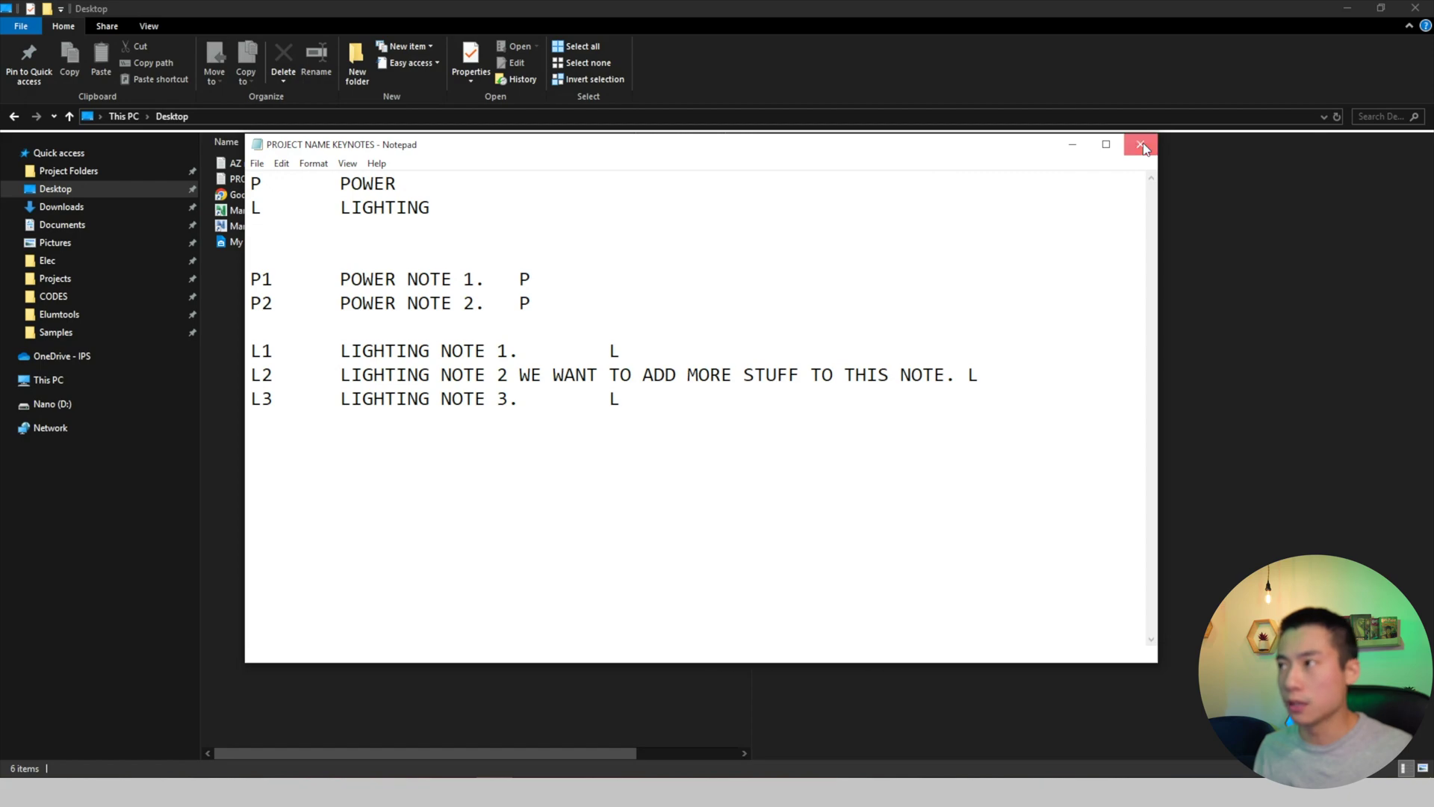
pyautogui.click(1141, 144)
# Reload the keynote table in Keynoting Settings, confirm success, and close the dialog
pyautogui.click(1353, 11)
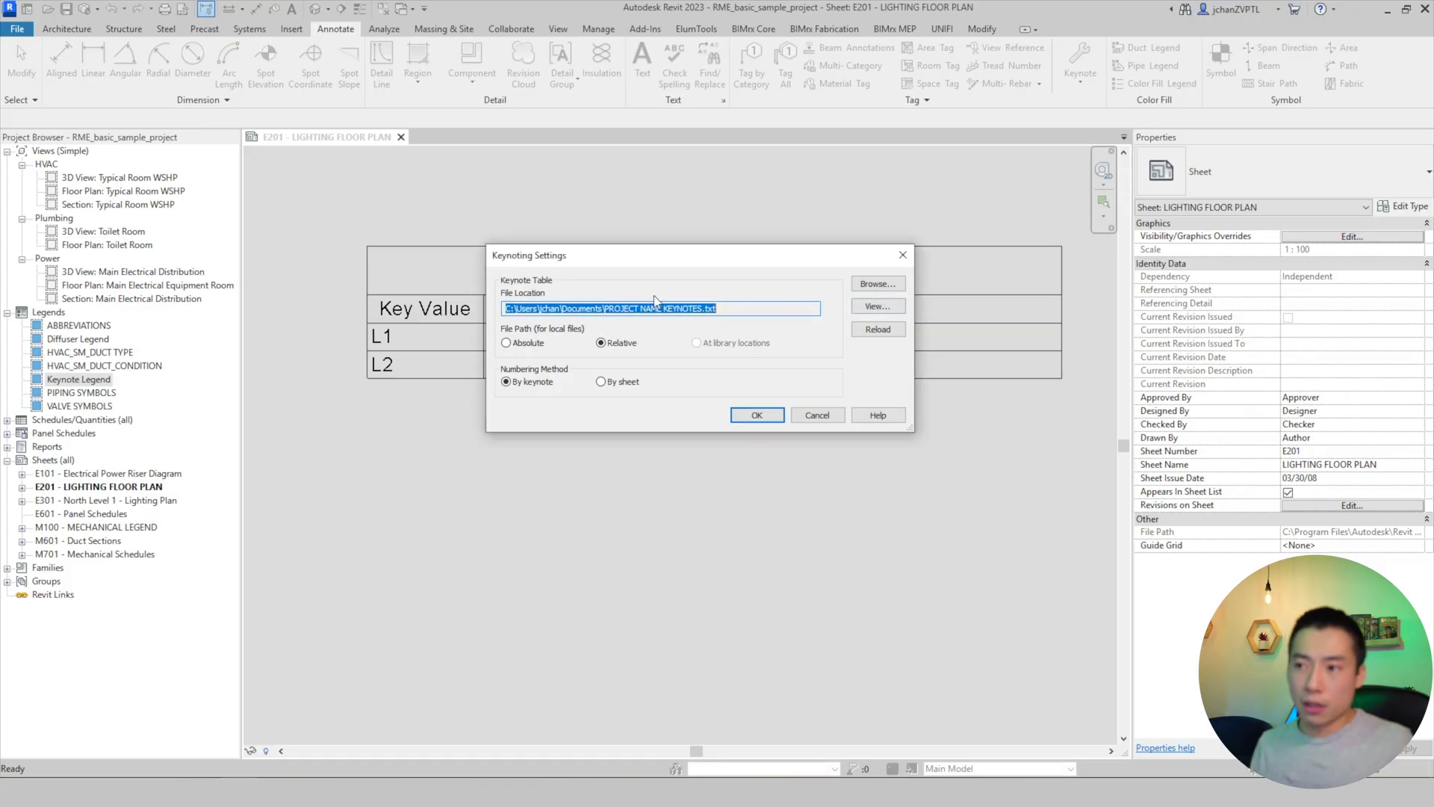
pyautogui.click(868, 330)
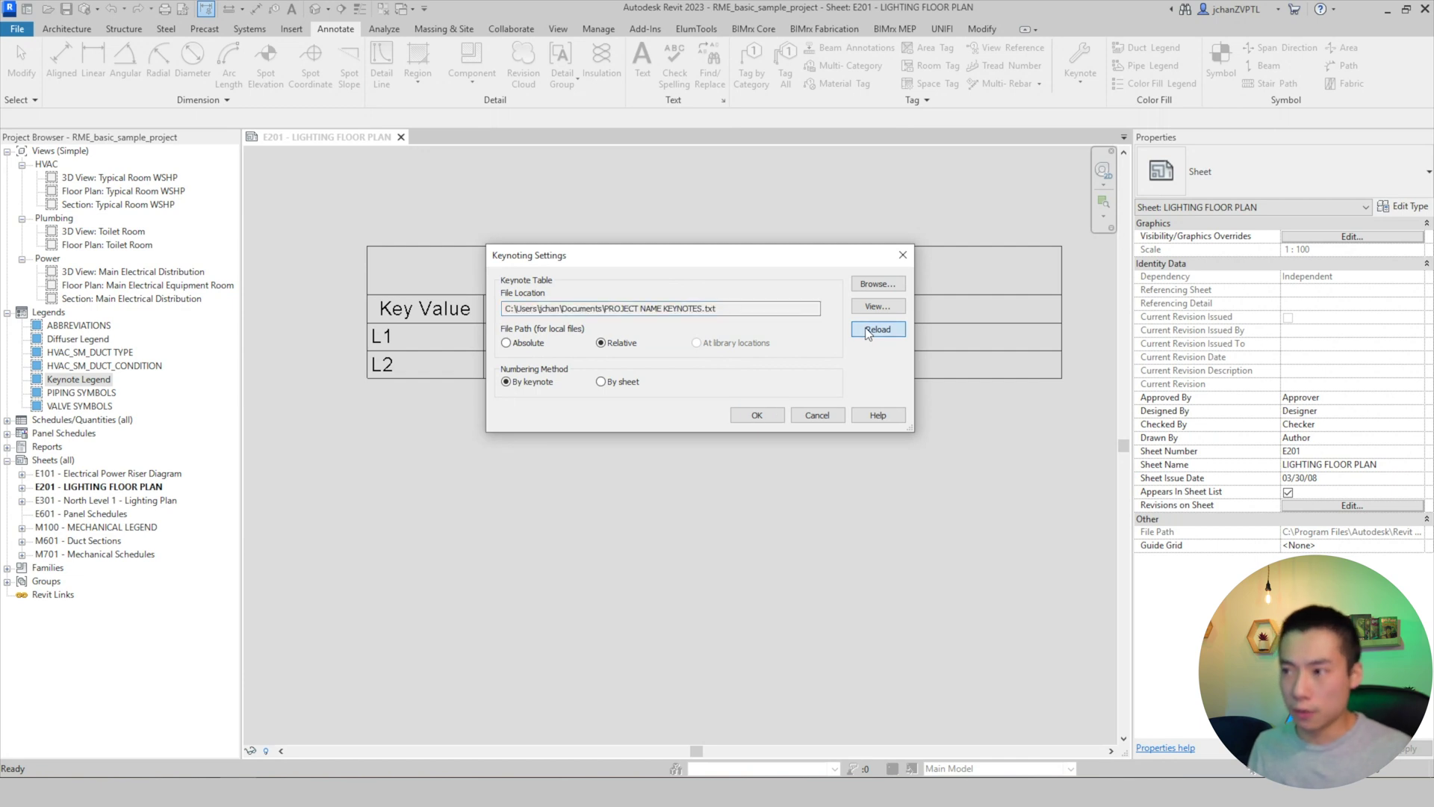
pyautogui.click(808, 396)
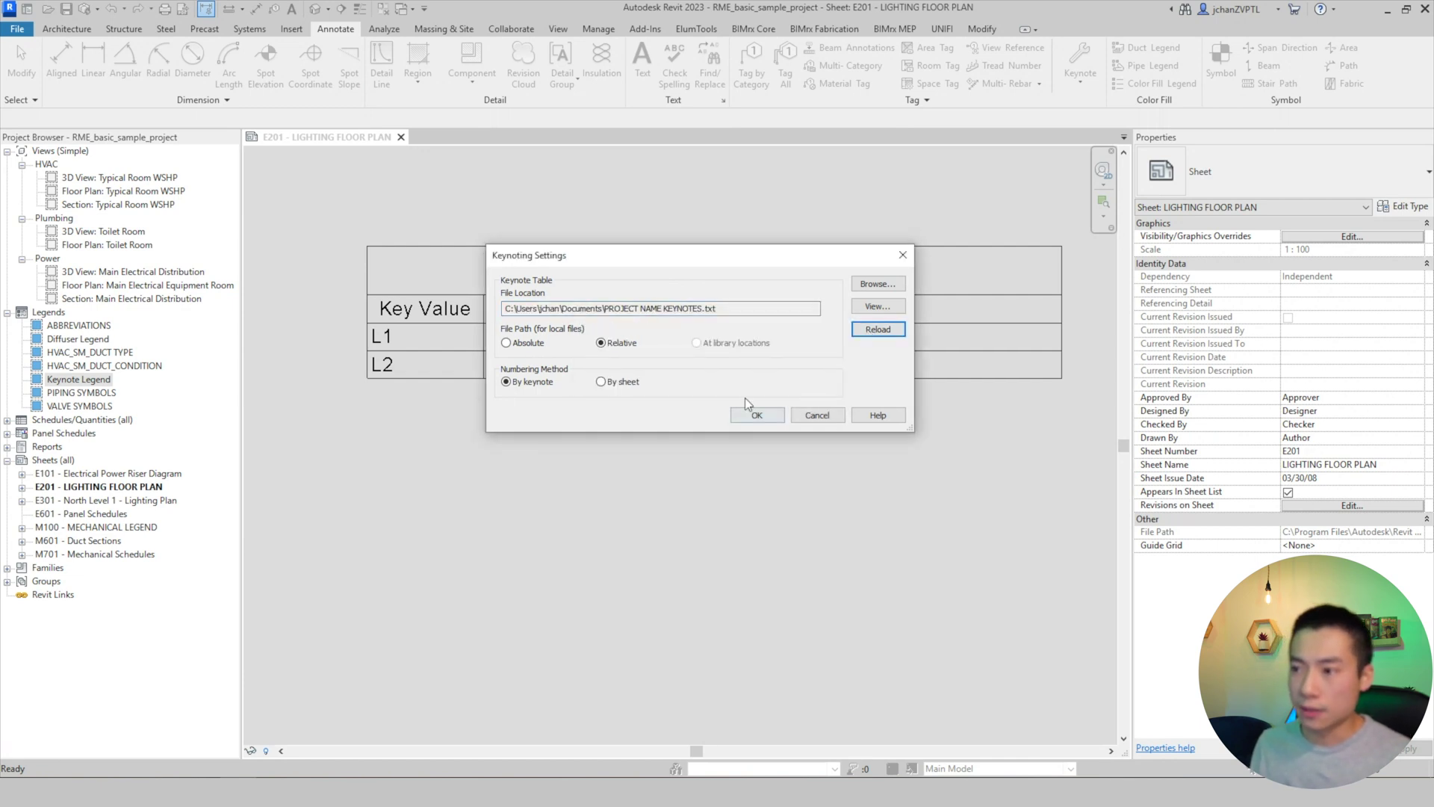
pyautogui.moveTo(568, 255); pyautogui.dragTo(811, 273)
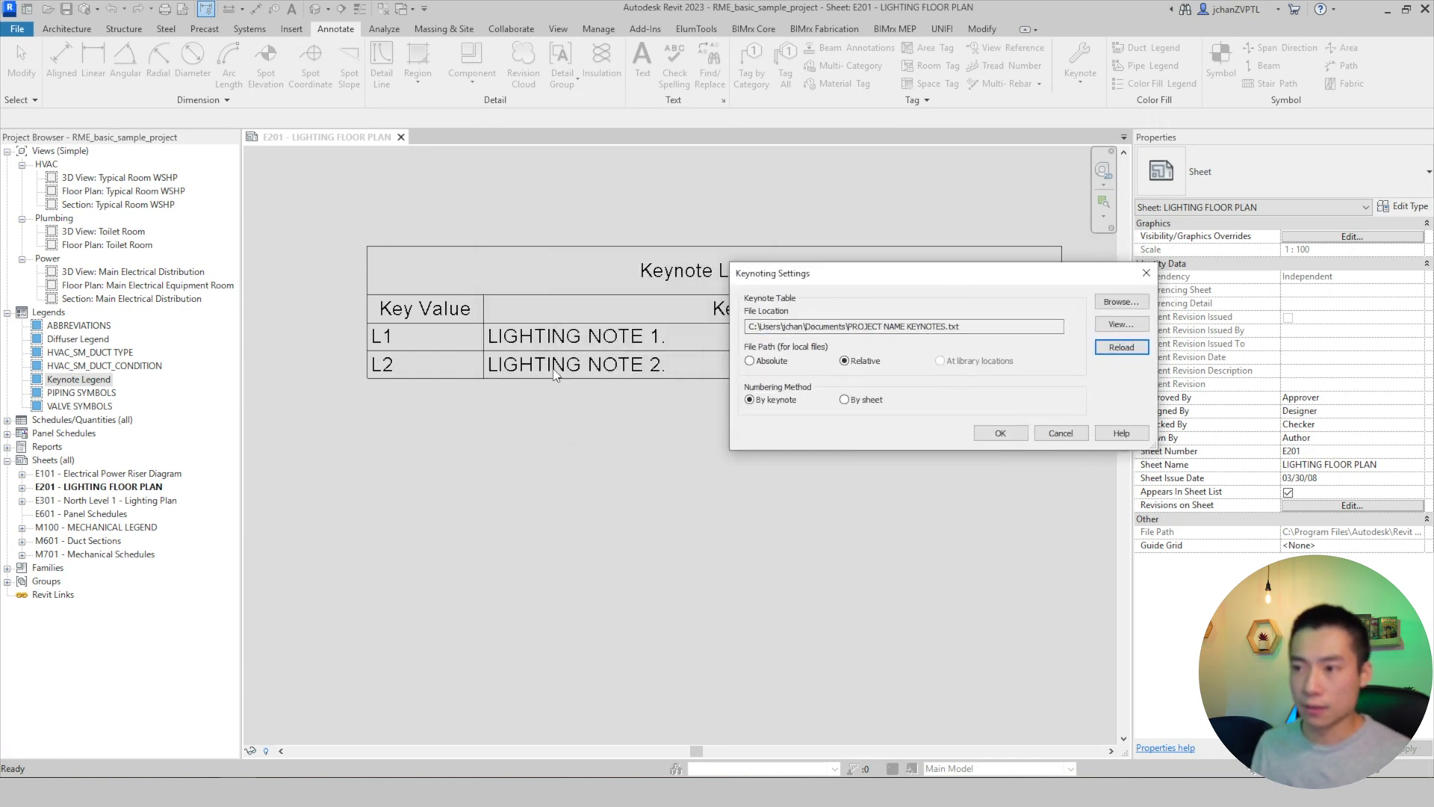
pyautogui.click(1120, 346)
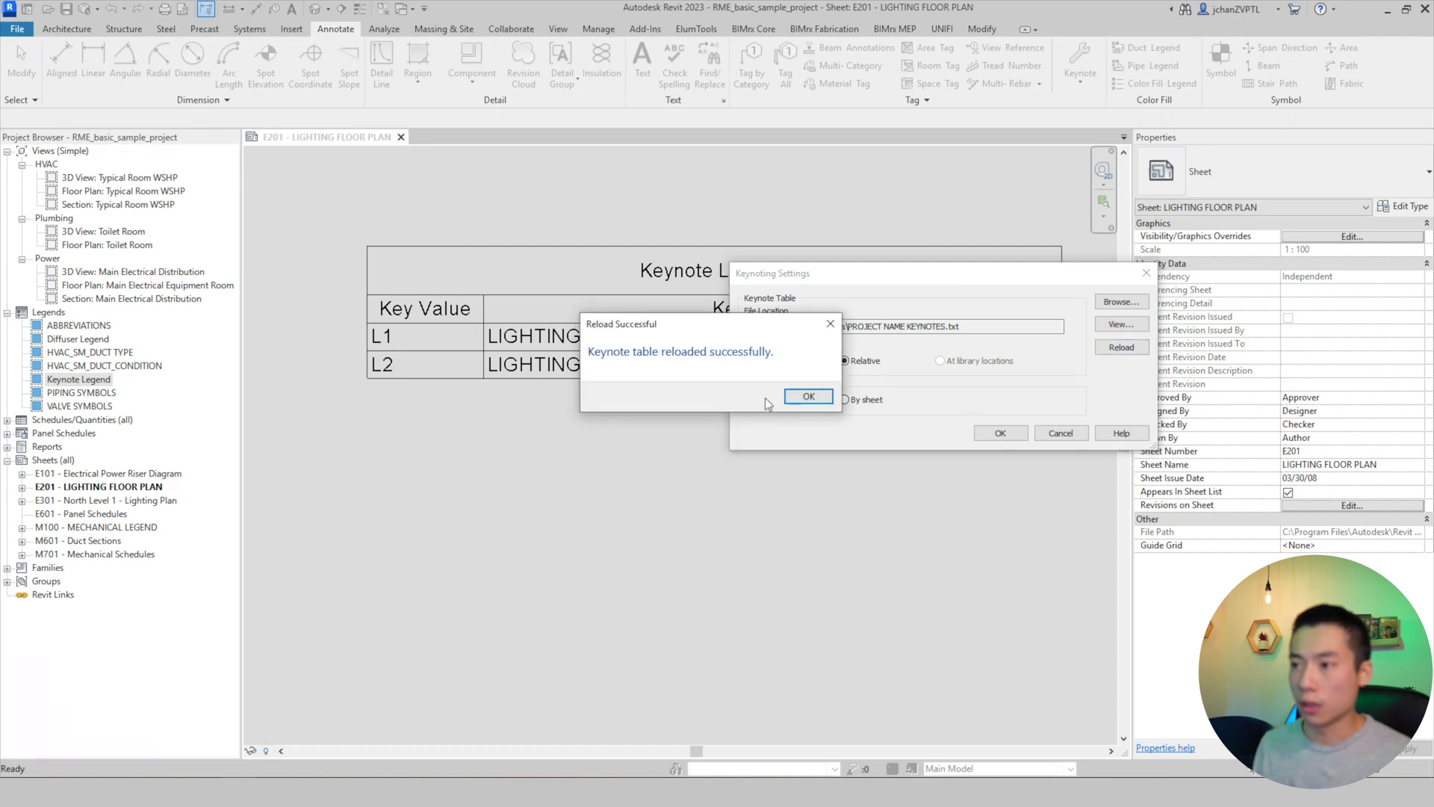
pyautogui.click(809, 397)
pyautogui.click(999, 433)
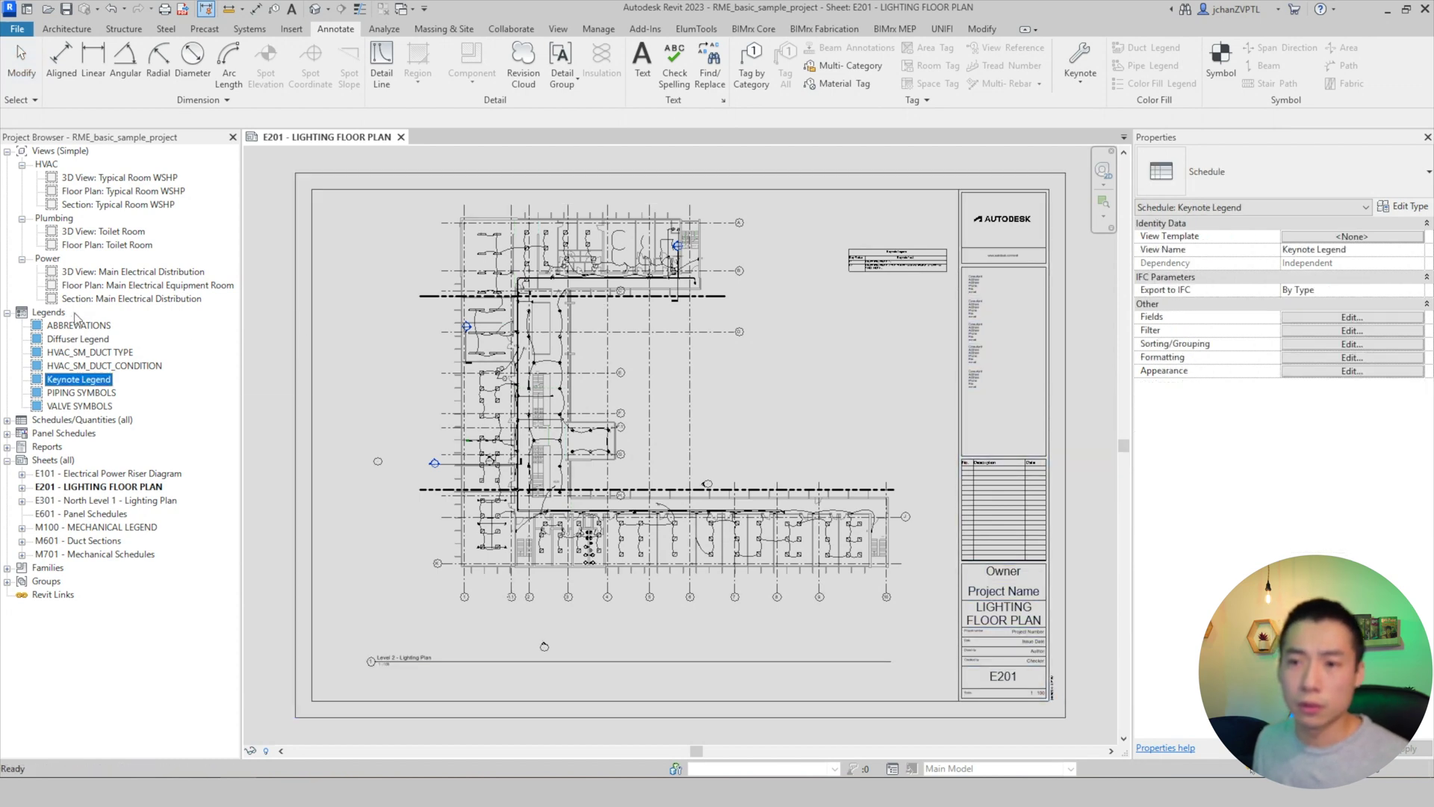
# Create a new keynote legend named Keynote Legend ALL NOTES
pyautogui.rightClick(77, 319)
pyautogui.click(43, 313)
pyautogui.rightClick(41, 313)
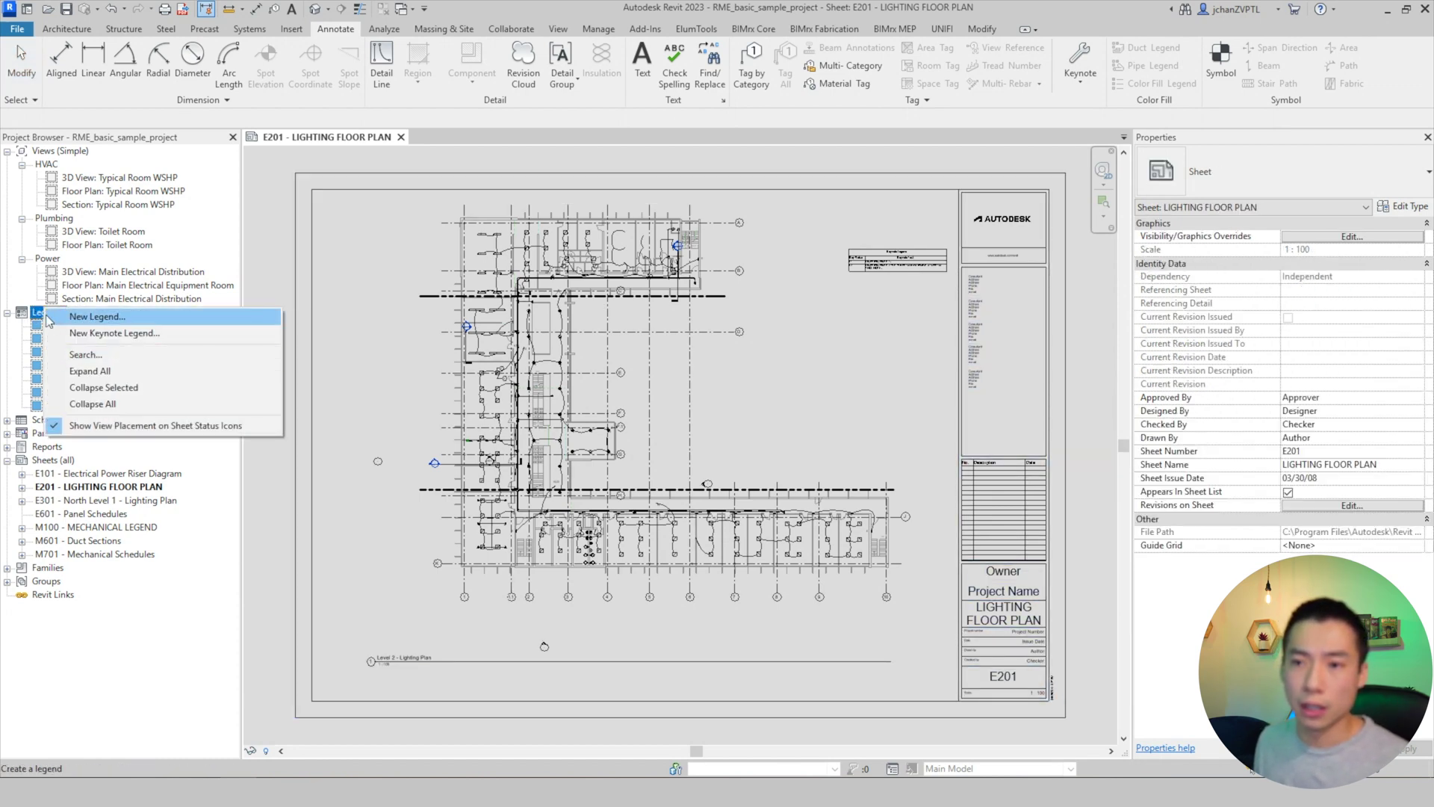
pyautogui.click(102, 333)
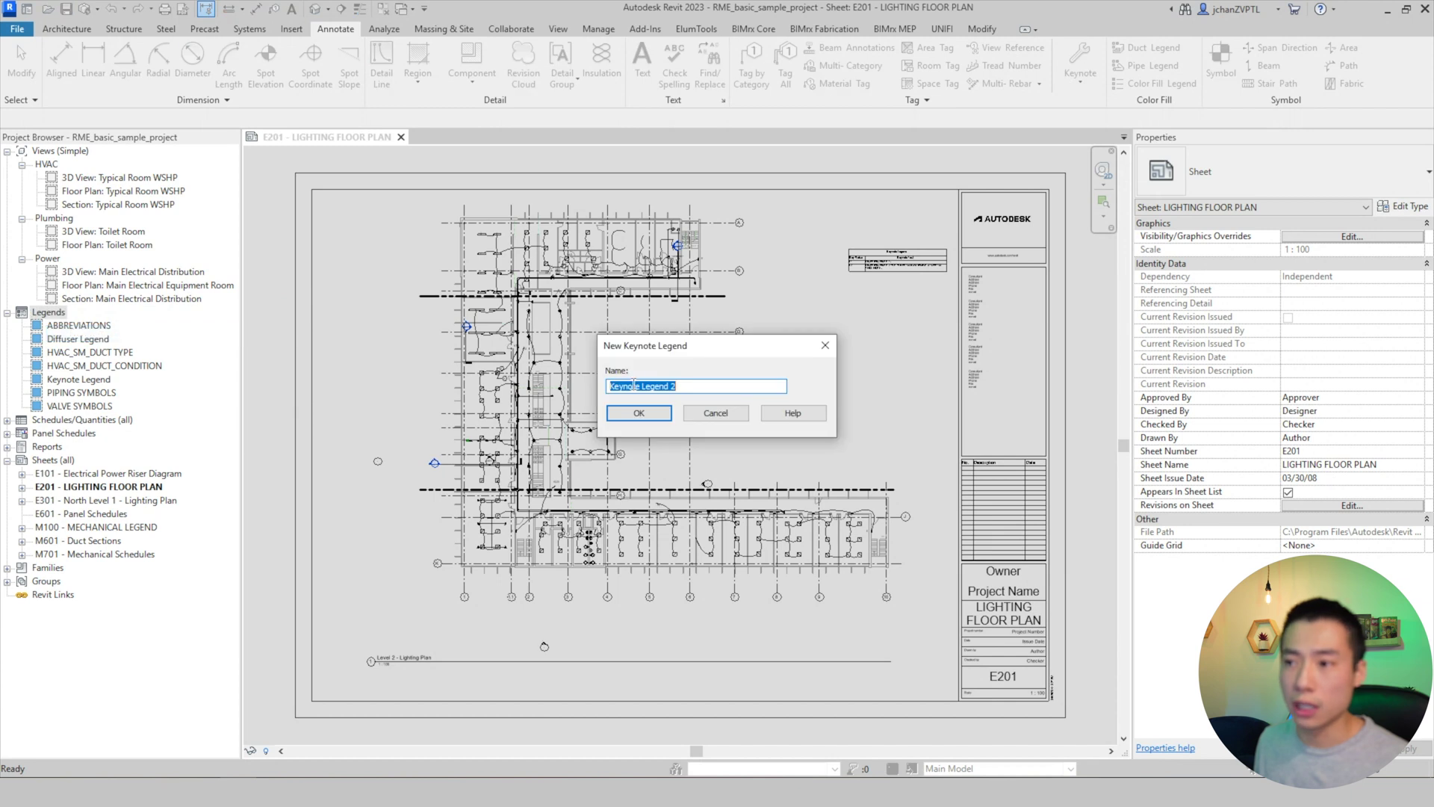
pyautogui.click(715, 389)
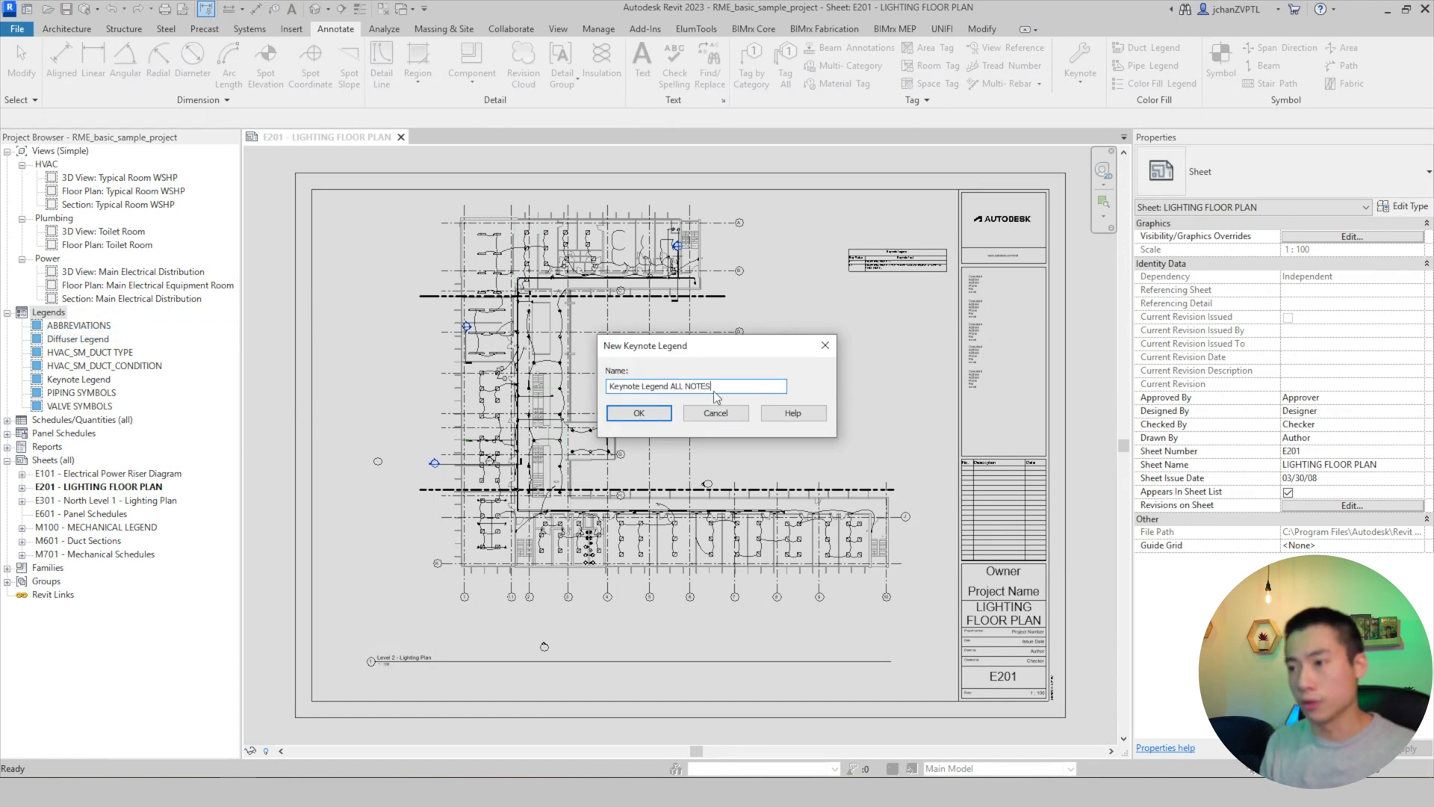
pyautogui.click(639, 413)
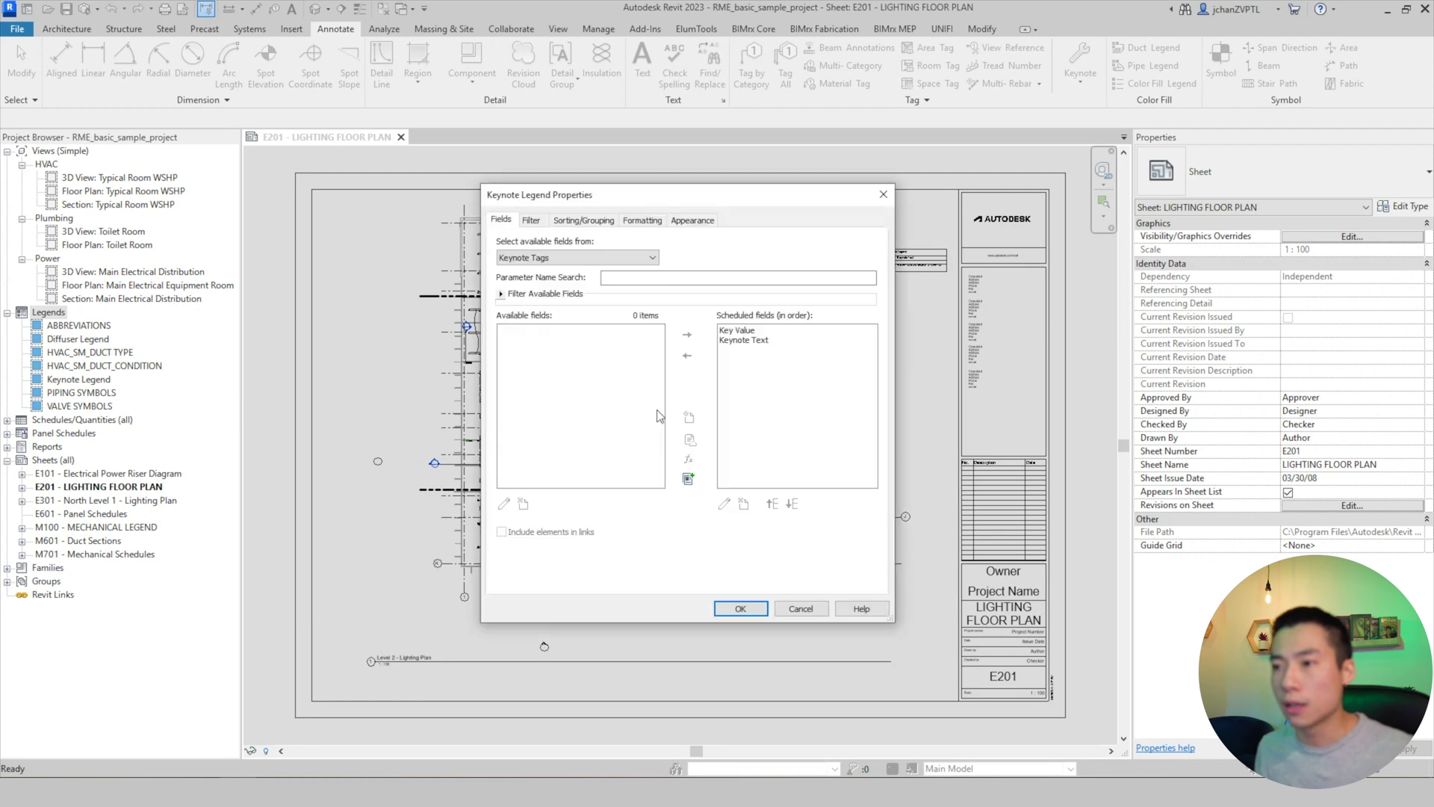
pyautogui.rightClick(727, 340)
pyautogui.press('Escape')
# Sort the legend by Key Value with no blank row, and confirm its properties
pyautogui.click(531, 220)
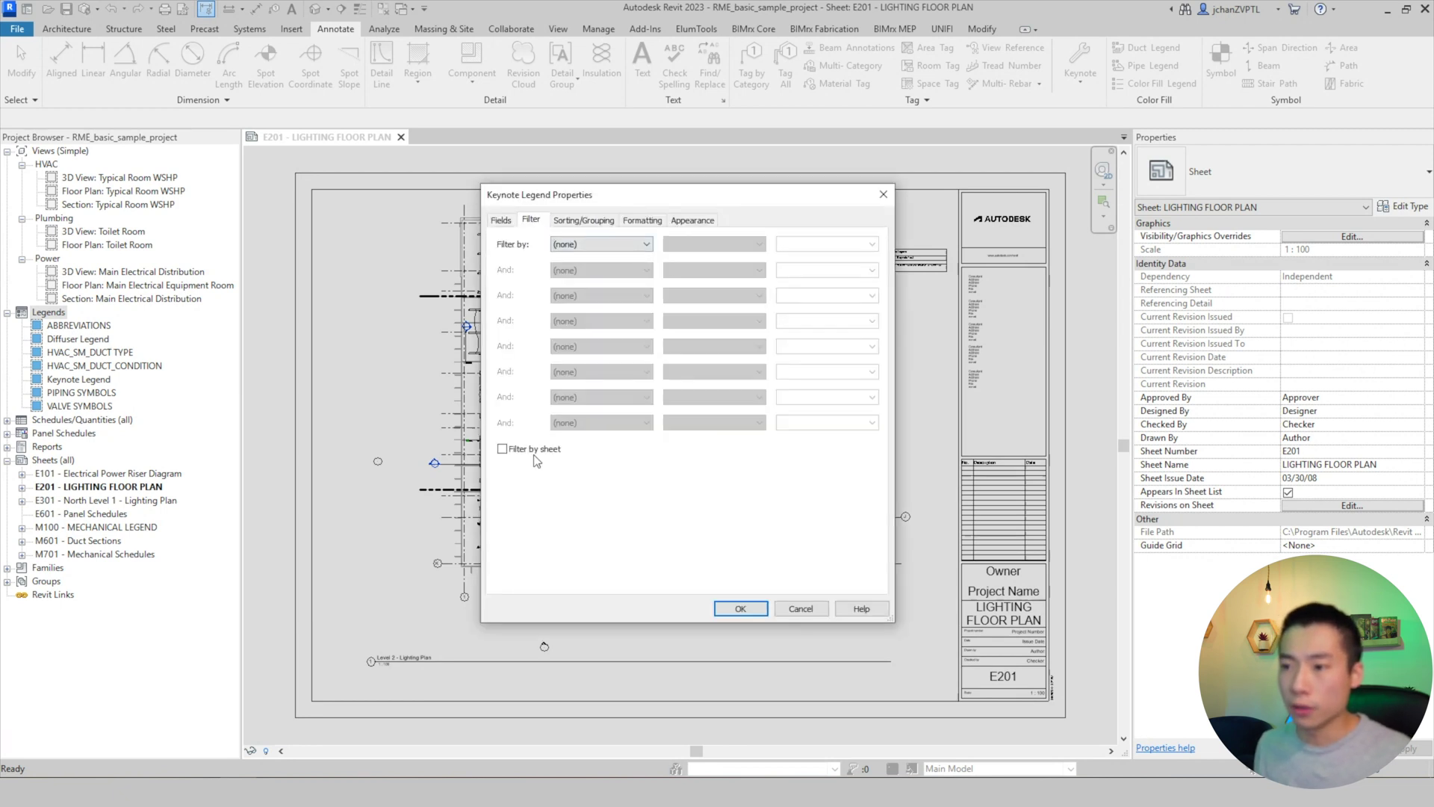
pyautogui.click(587, 221)
pyautogui.click(623, 244)
pyautogui.click(647, 264)
pyautogui.click(693, 220)
pyautogui.click(725, 331)
pyautogui.click(743, 333)
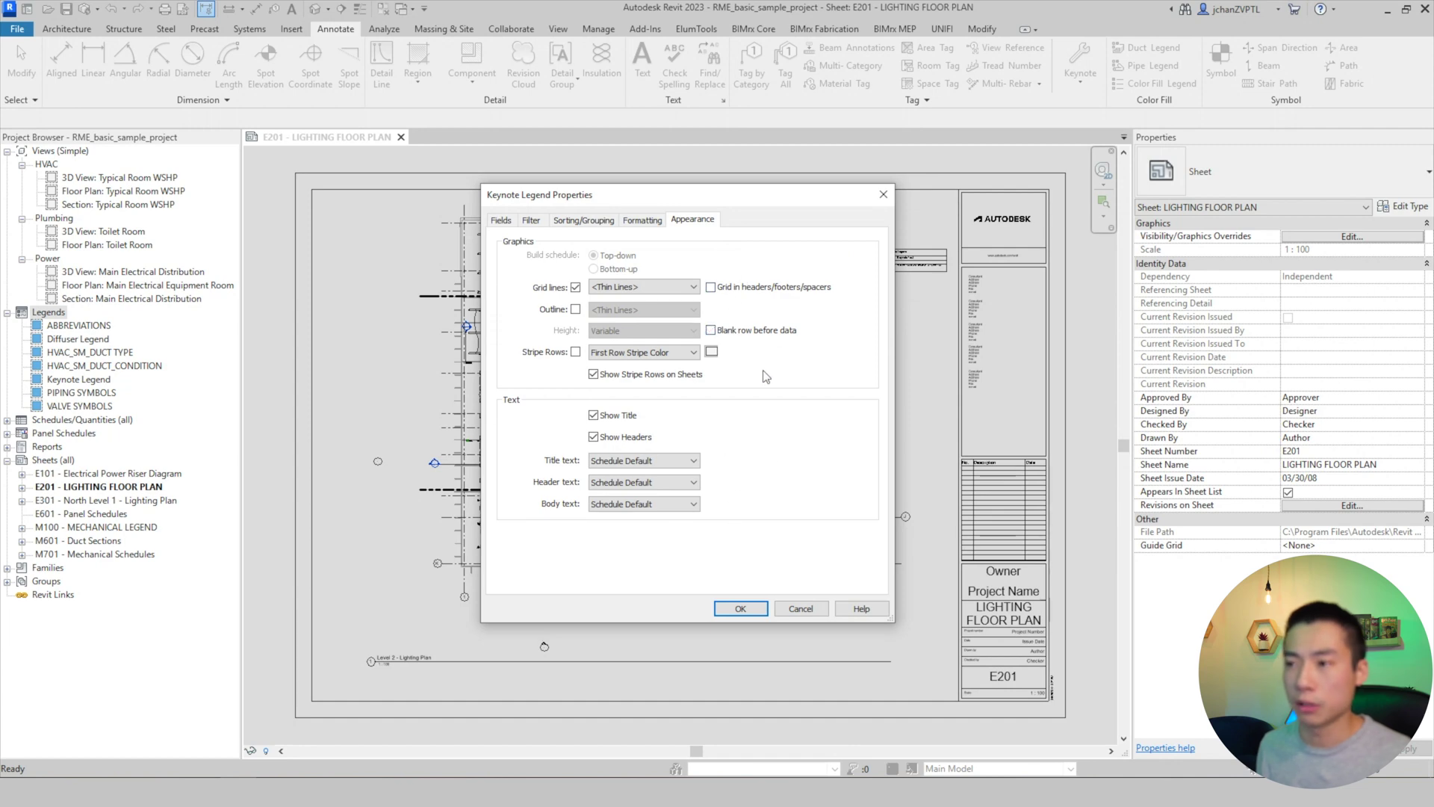
pyautogui.click(741, 609)
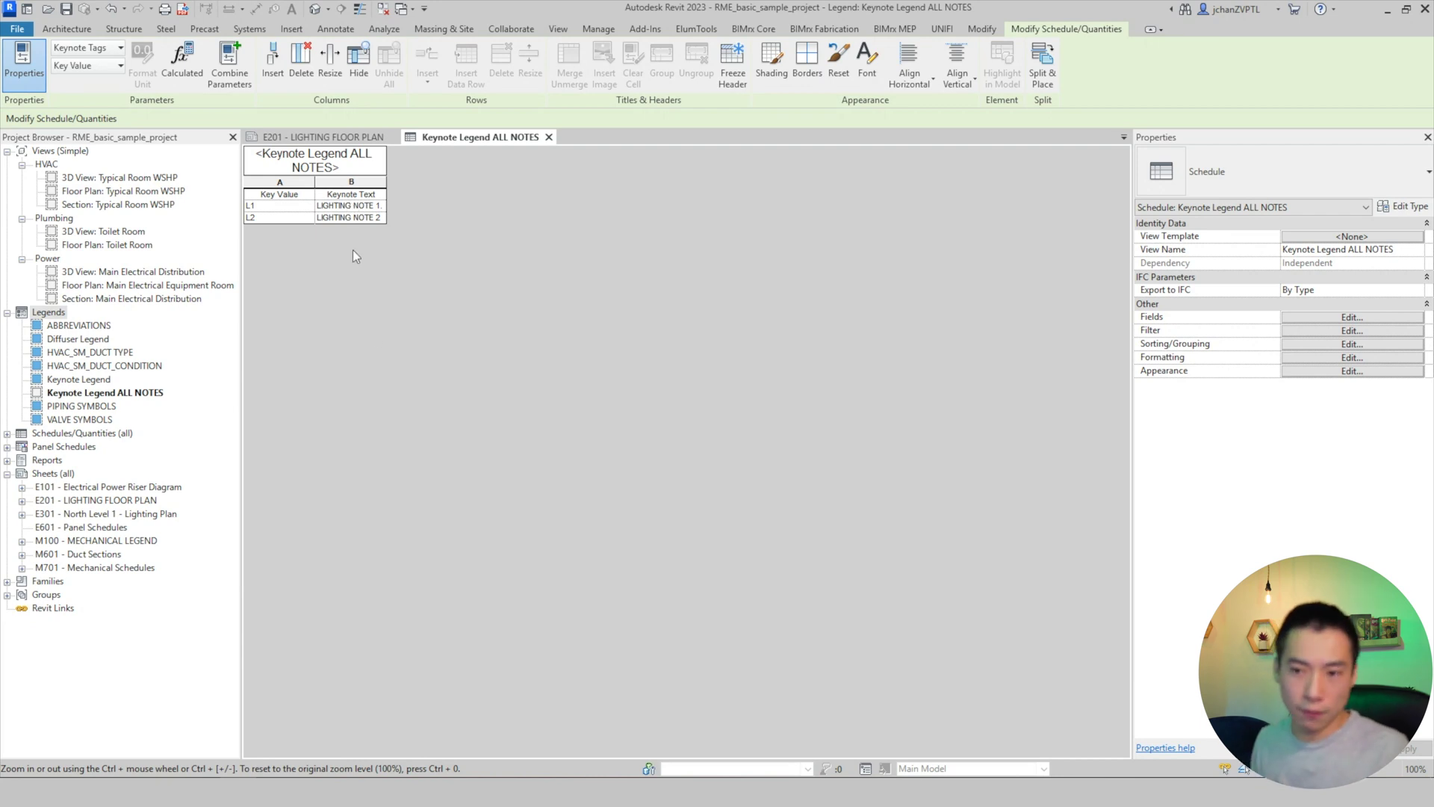
# Open sheet E301 - North Level 1 - Lighting Plan and activate its floor plan
pyautogui.click(75, 516)
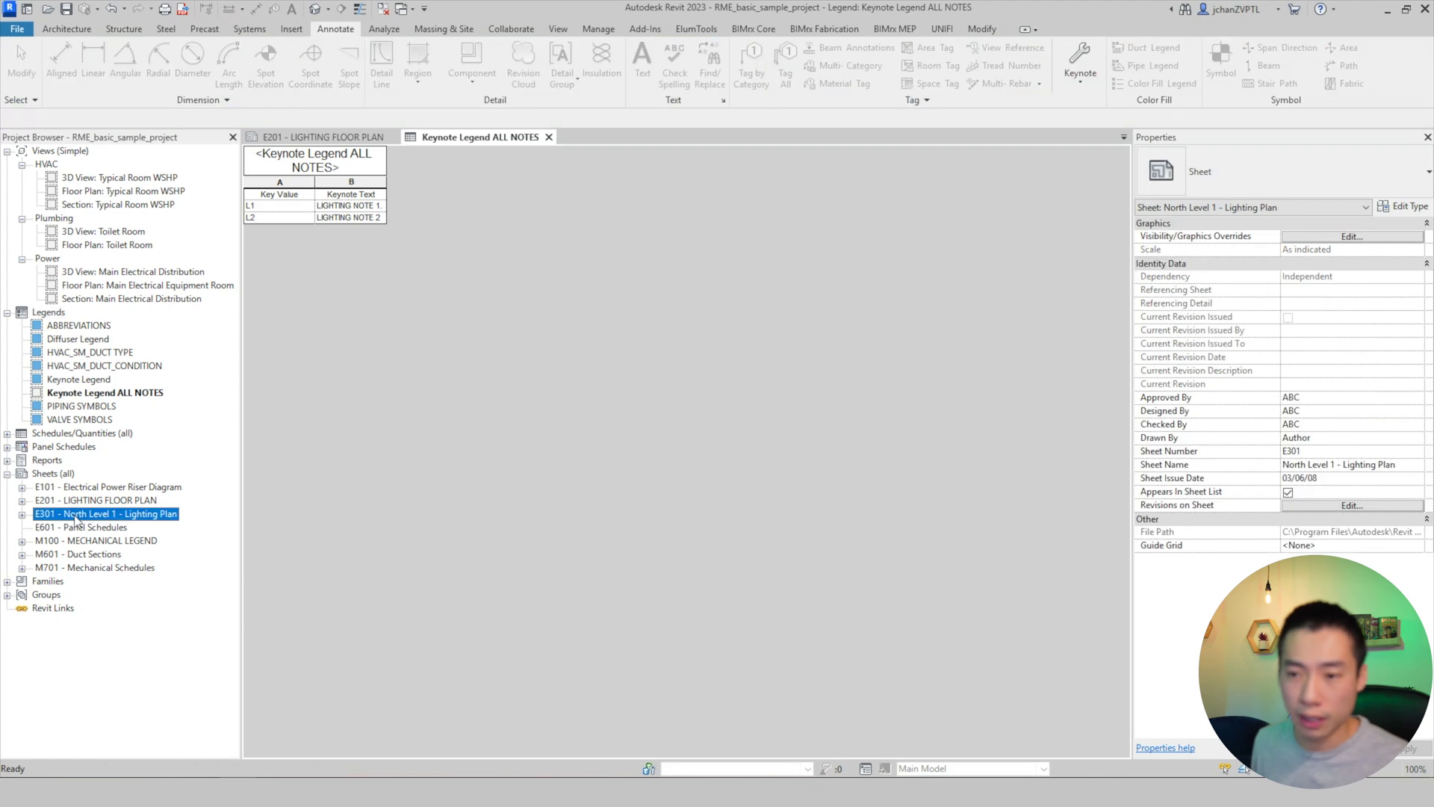
pyautogui.doubleClick(75, 516)
pyautogui.scroll(5, 471, 282)
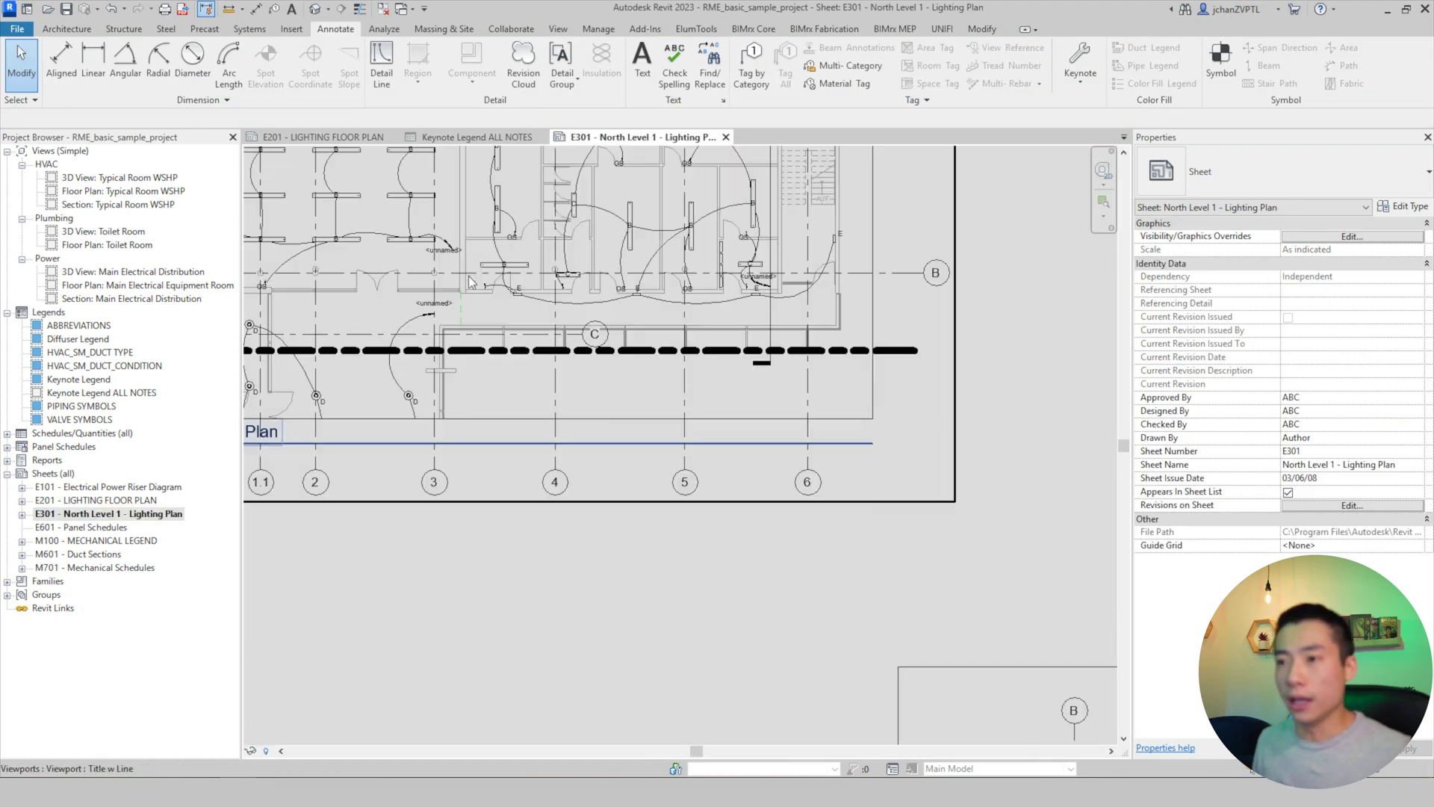
pyautogui.scroll(5, 472, 282)
pyautogui.doubleClick(577, 424)
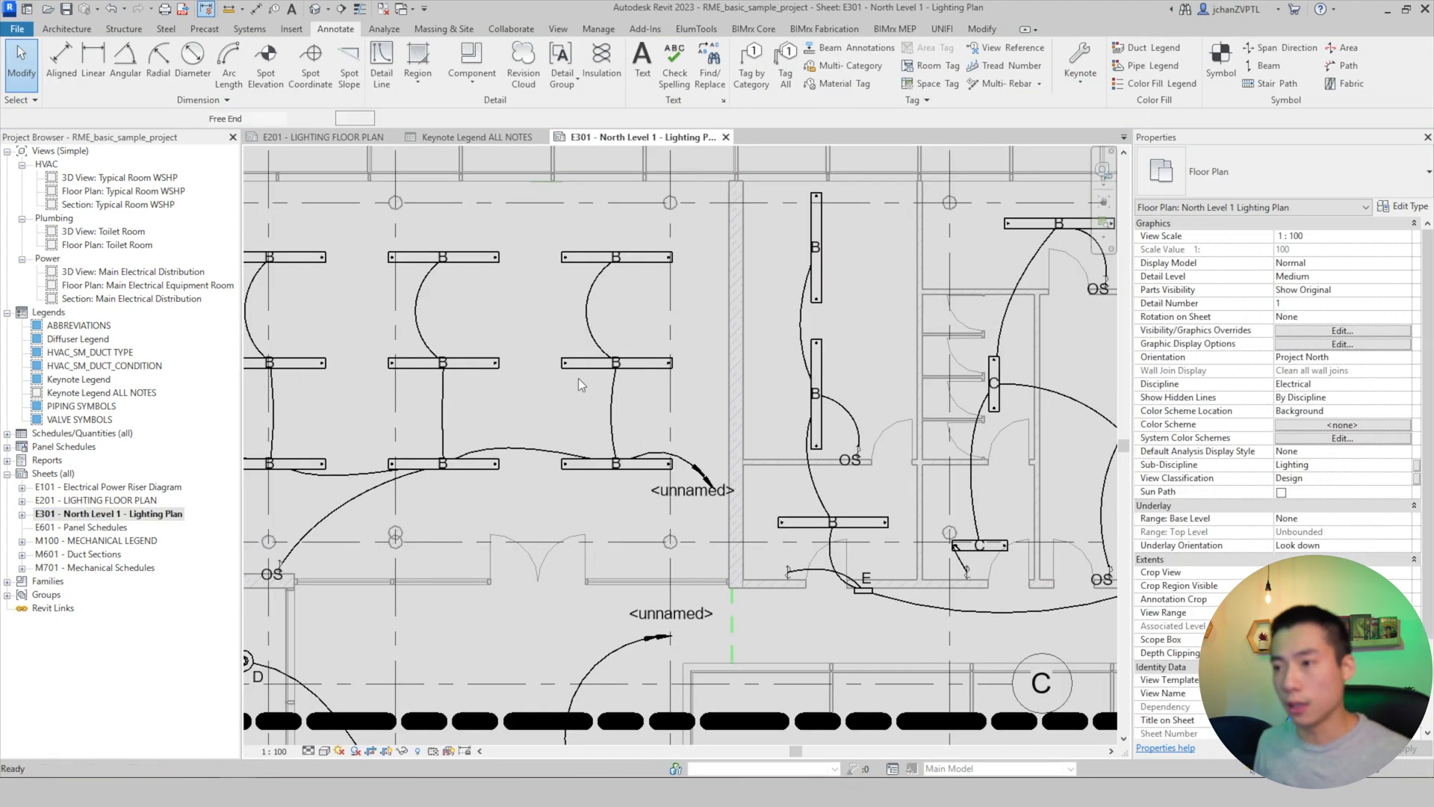
# Tag a light fixture with user keynote P1, POWER NOTE 1
pyautogui.press('k')
pyautogui.press('y')
pyautogui.click(578, 374)
pyautogui.click(540, 398)
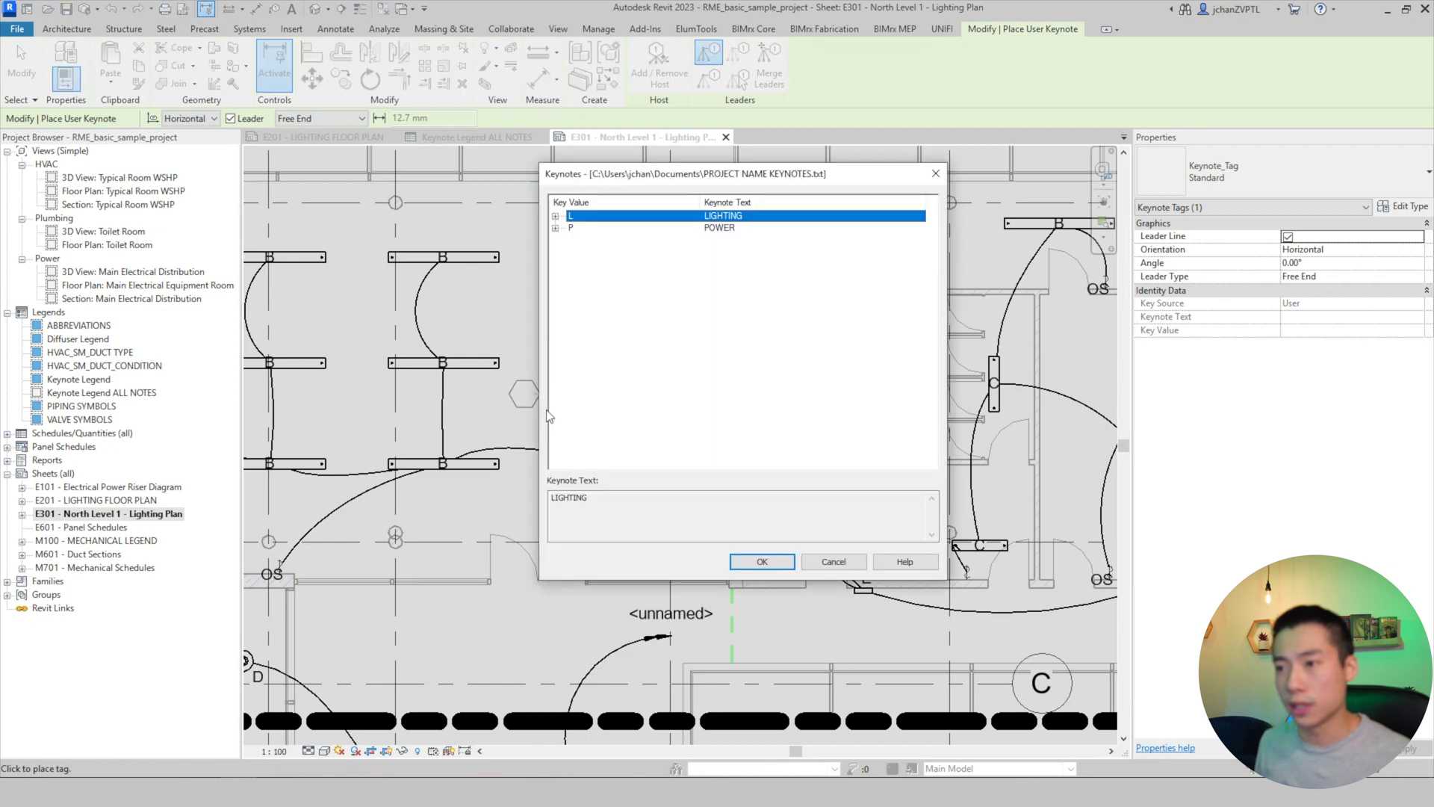
pyautogui.click(555, 228)
pyautogui.click(723, 239)
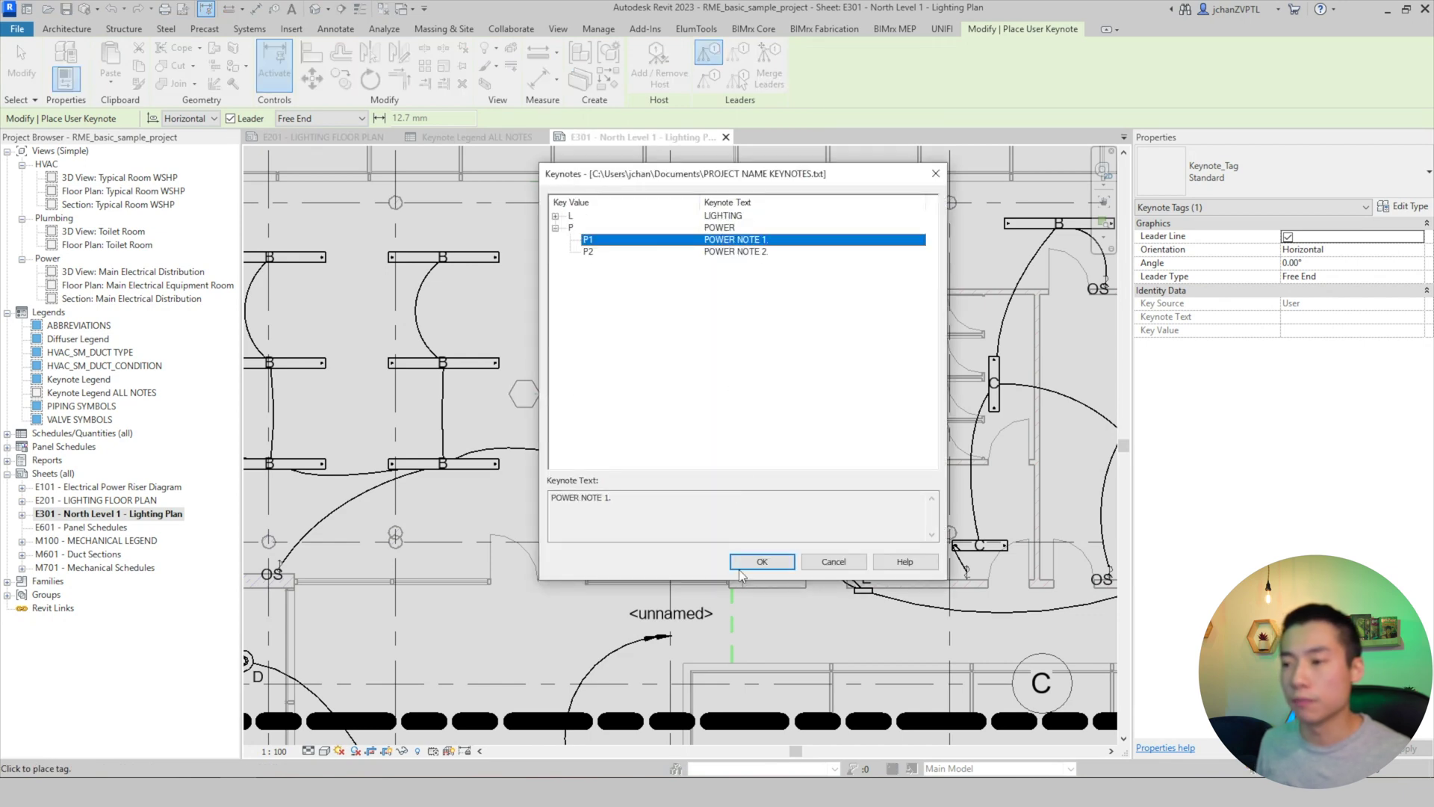
pyautogui.click(762, 561)
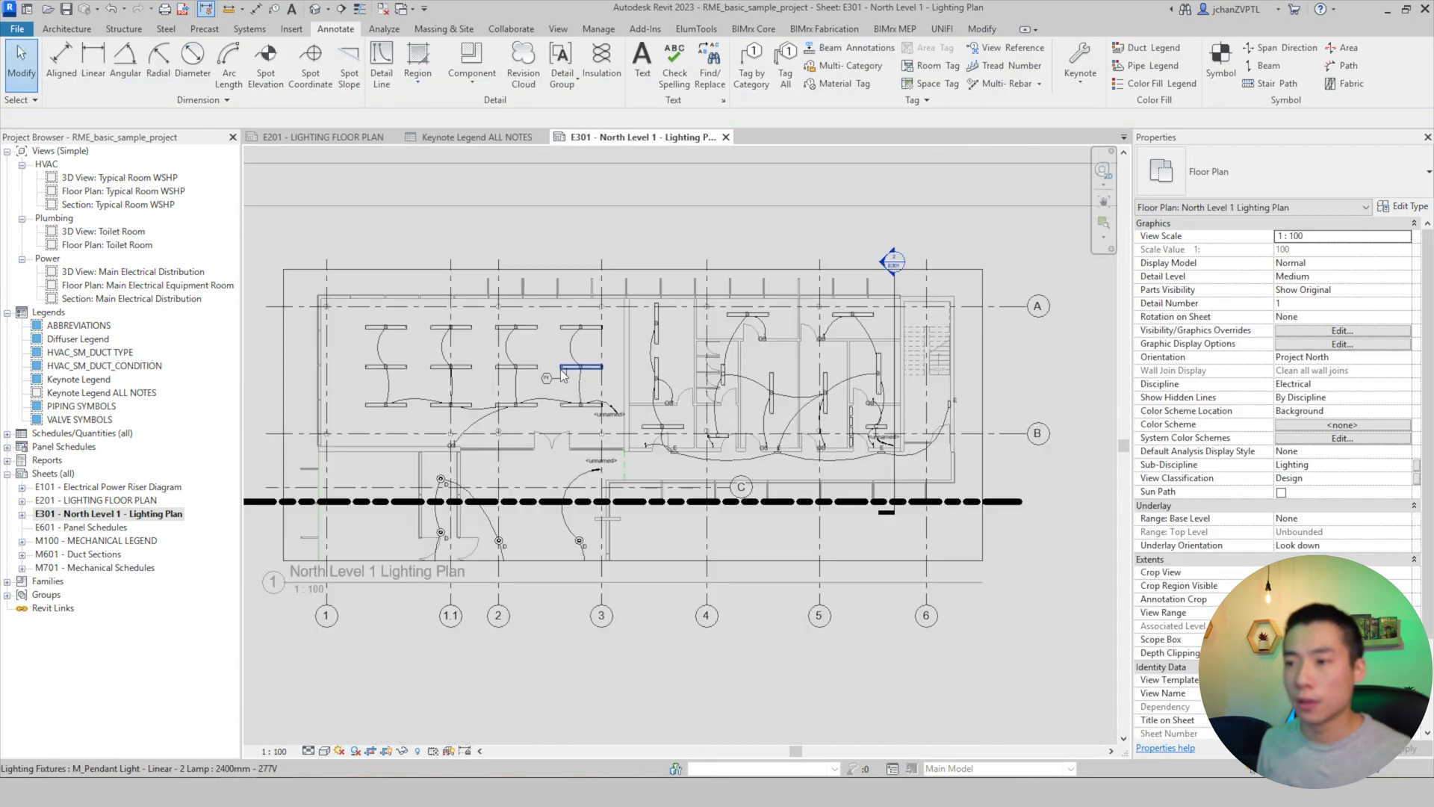
# Open sheet E201 and then the Keynote Legend ALL NOTES schedule
pyautogui.scroll(-4, 563, 376)
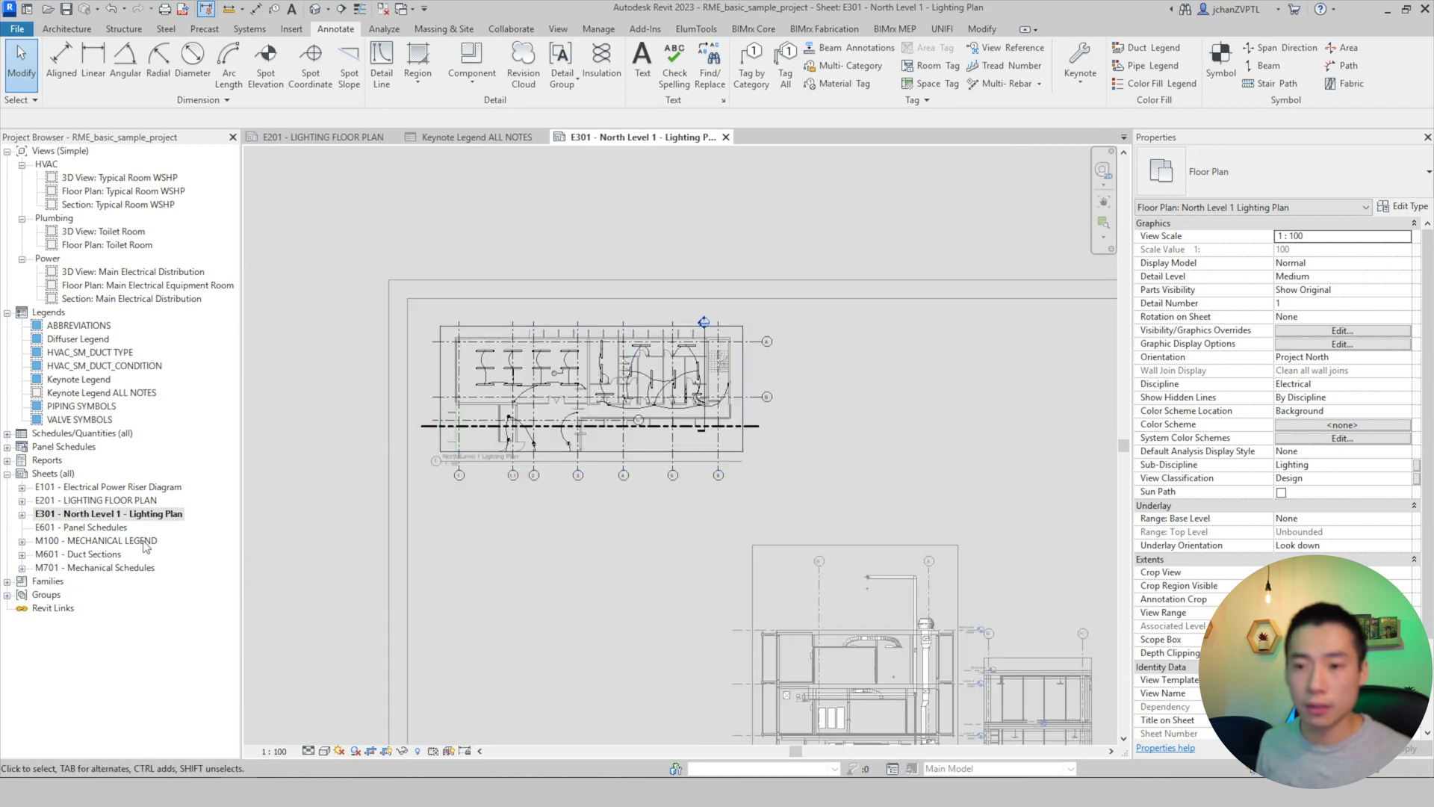
pyautogui.doubleClick(122, 501)
pyautogui.scroll(5, 494, 334)
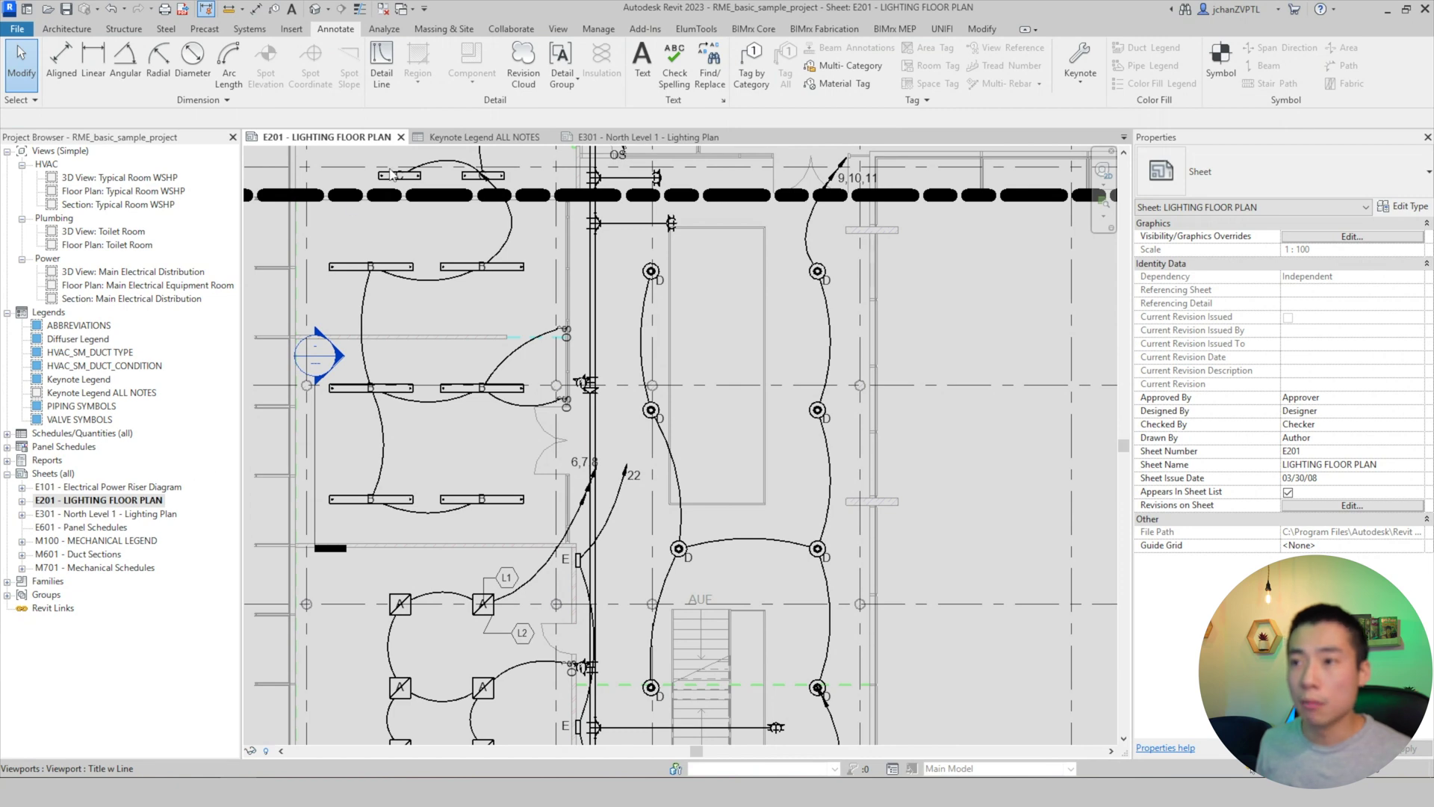
pyautogui.doubleClick(124, 396)
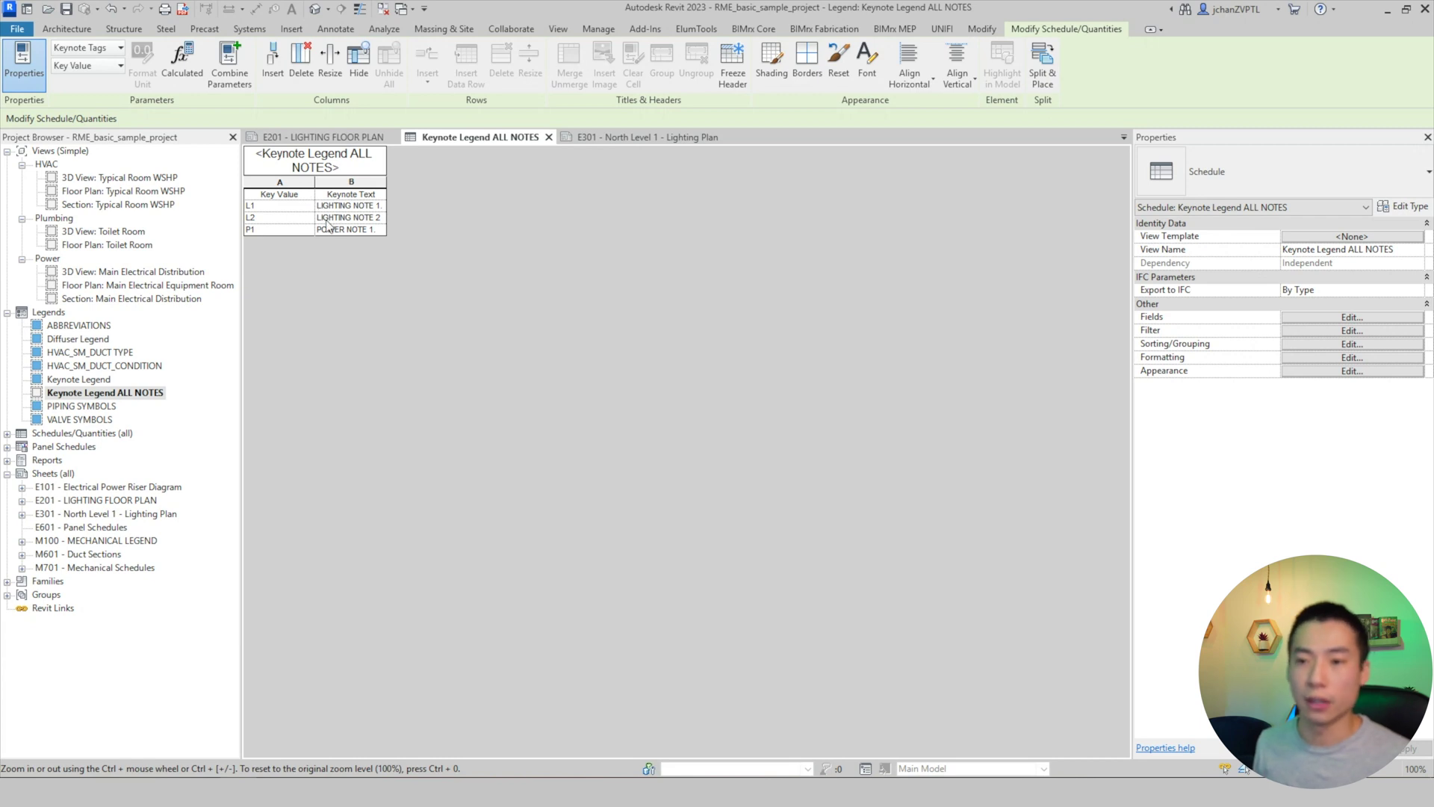
# Open sheet E101, then create a new sheet with the default titleblock
pyautogui.doubleClick(154, 490)
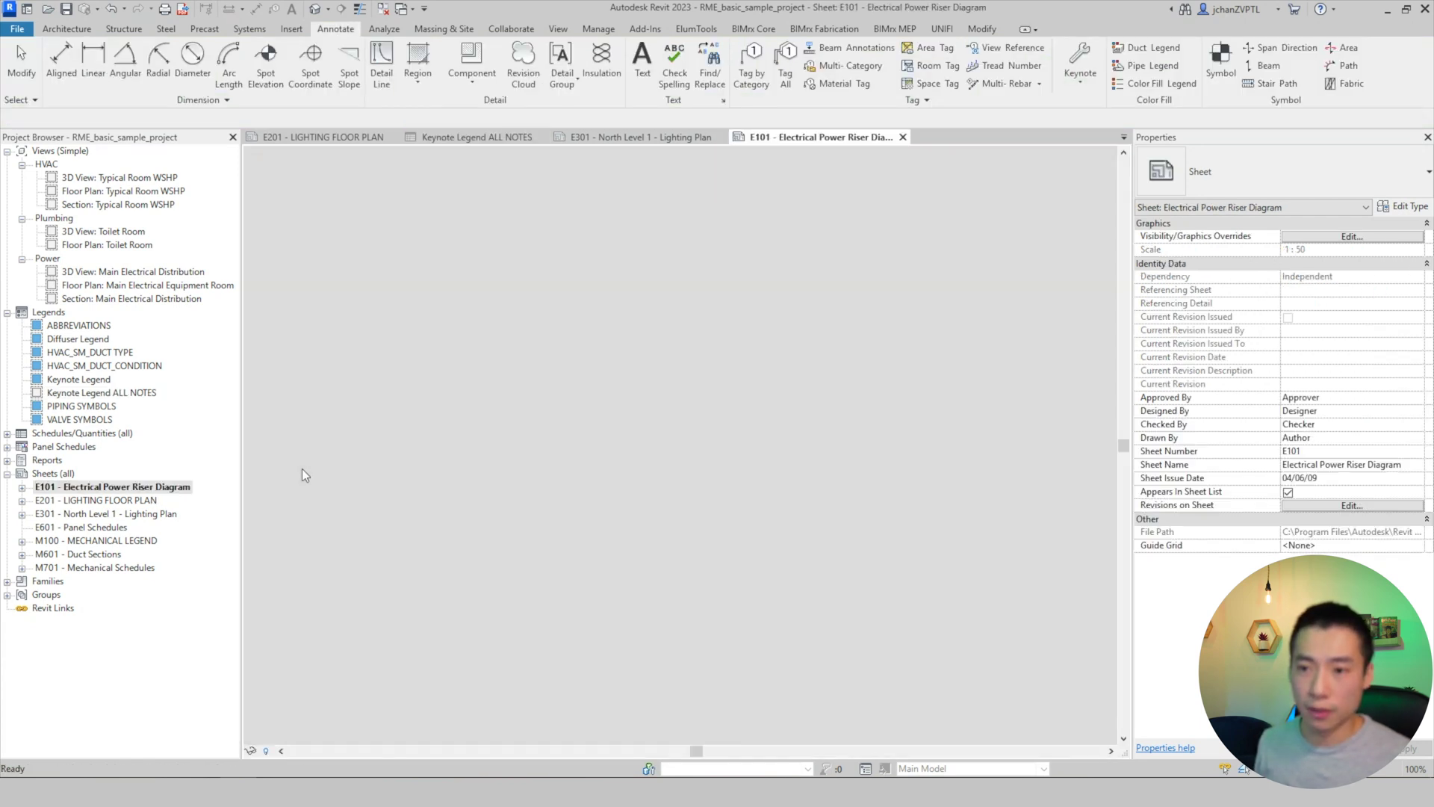
pyautogui.rightClick(43, 475)
pyautogui.click(75, 482)
pyautogui.click(769, 567)
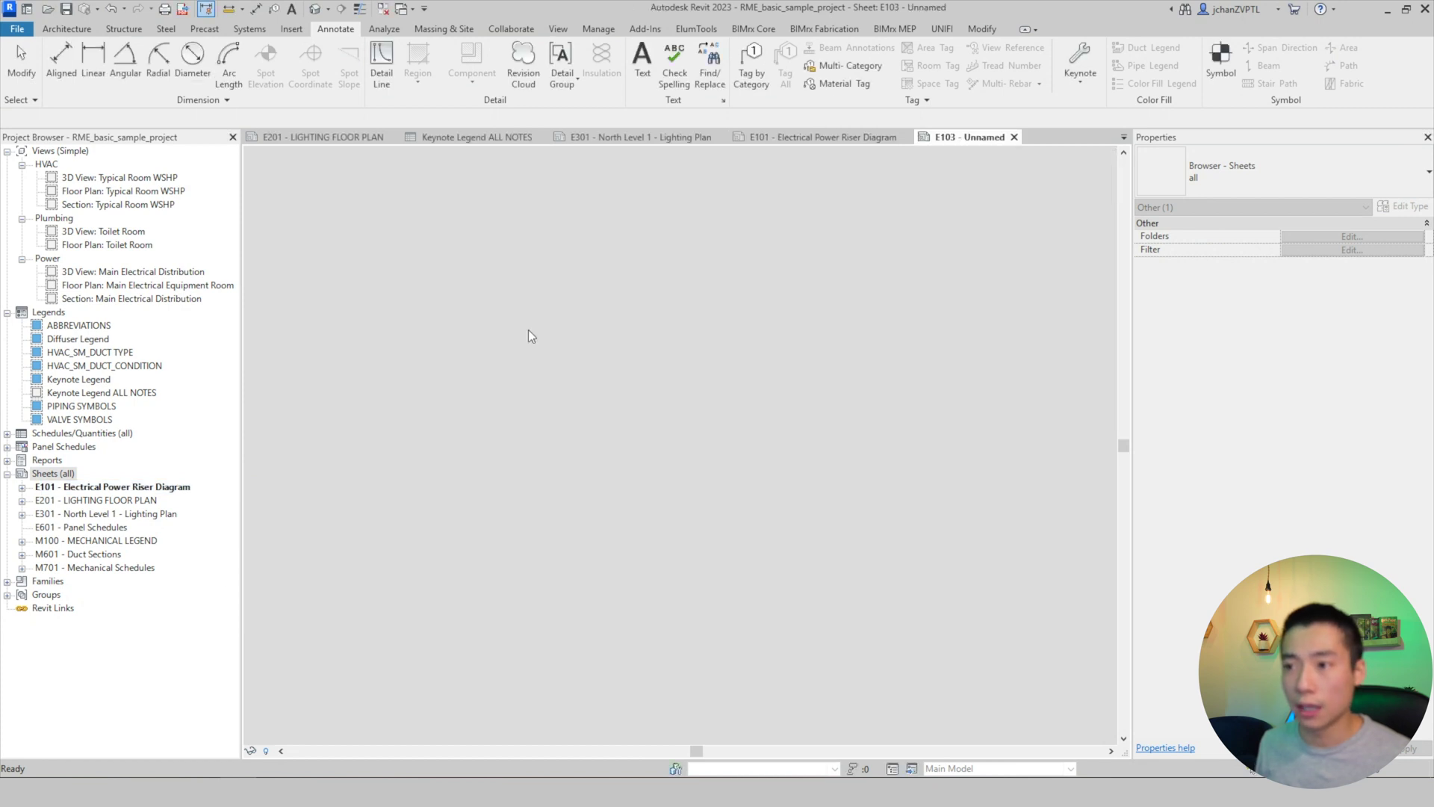
# Place Keynote Legend ALL NOTES at the new sheet's top-left and select it
pyautogui.moveTo(88, 397); pyautogui.dragTo(378, 233)
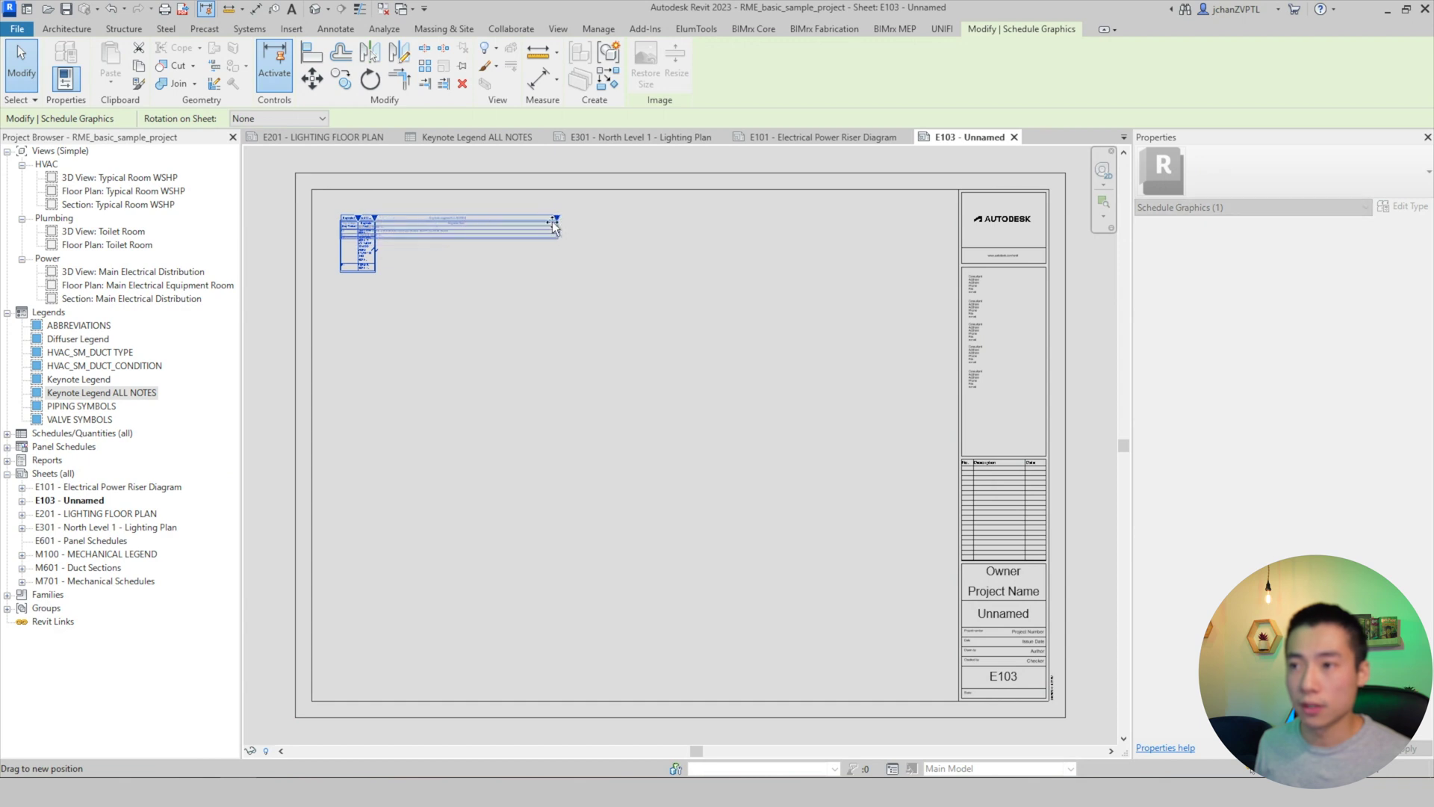
pyautogui.scroll(3, 440, 234)
pyautogui.click(389, 327)
pyautogui.moveTo(348, 246); pyautogui.dragTo(473, 319, button='middle')
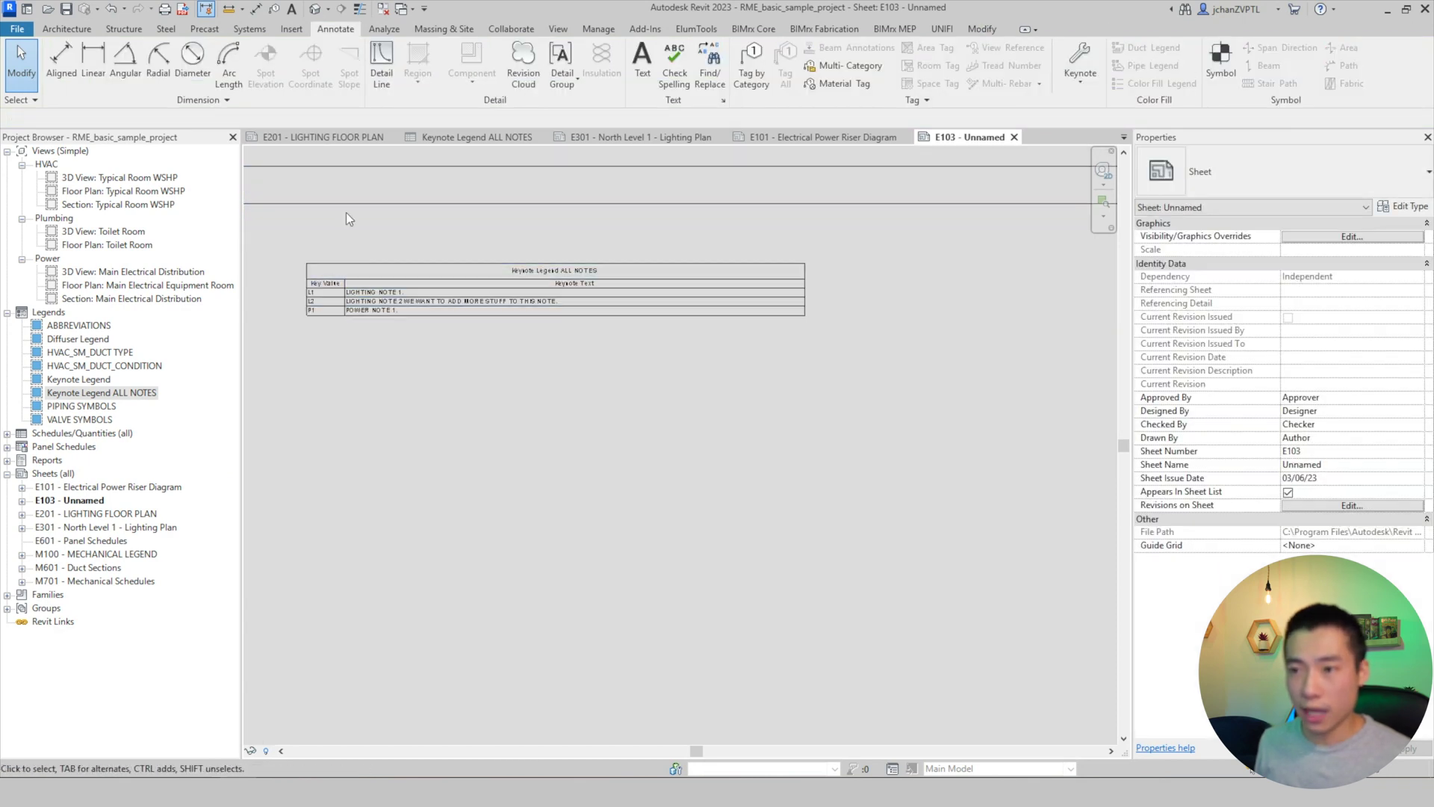
pyautogui.click(804, 294)
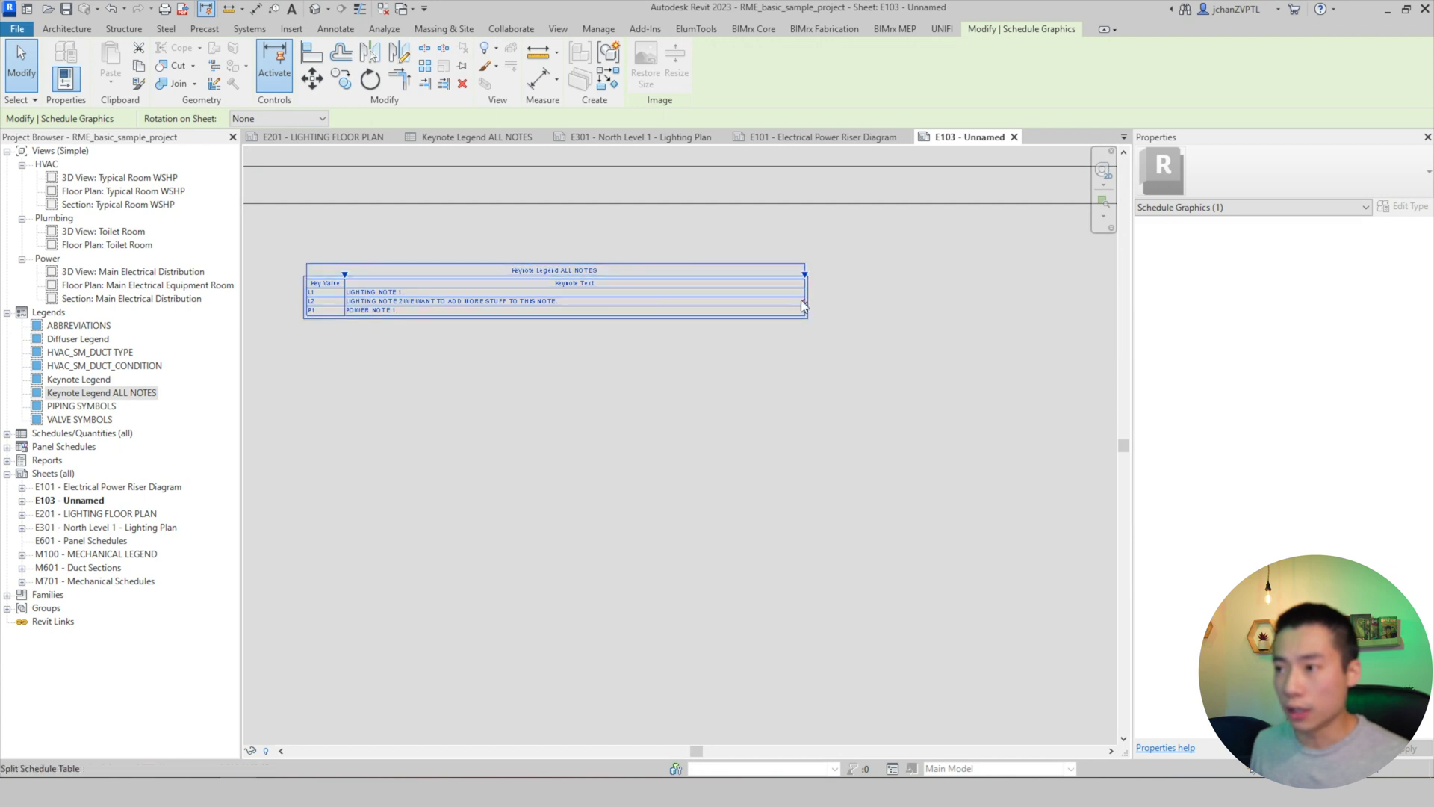
# Split the keynote legend table into separate segments
pyautogui.click(804, 303)
pyautogui.scroll(-2, 771, 348)
pyautogui.moveTo(771, 348); pyautogui.dragTo(617, 293, button='middle')
pyautogui.scroll(-3, 690, 292)
pyautogui.scroll(4, 567, 293)
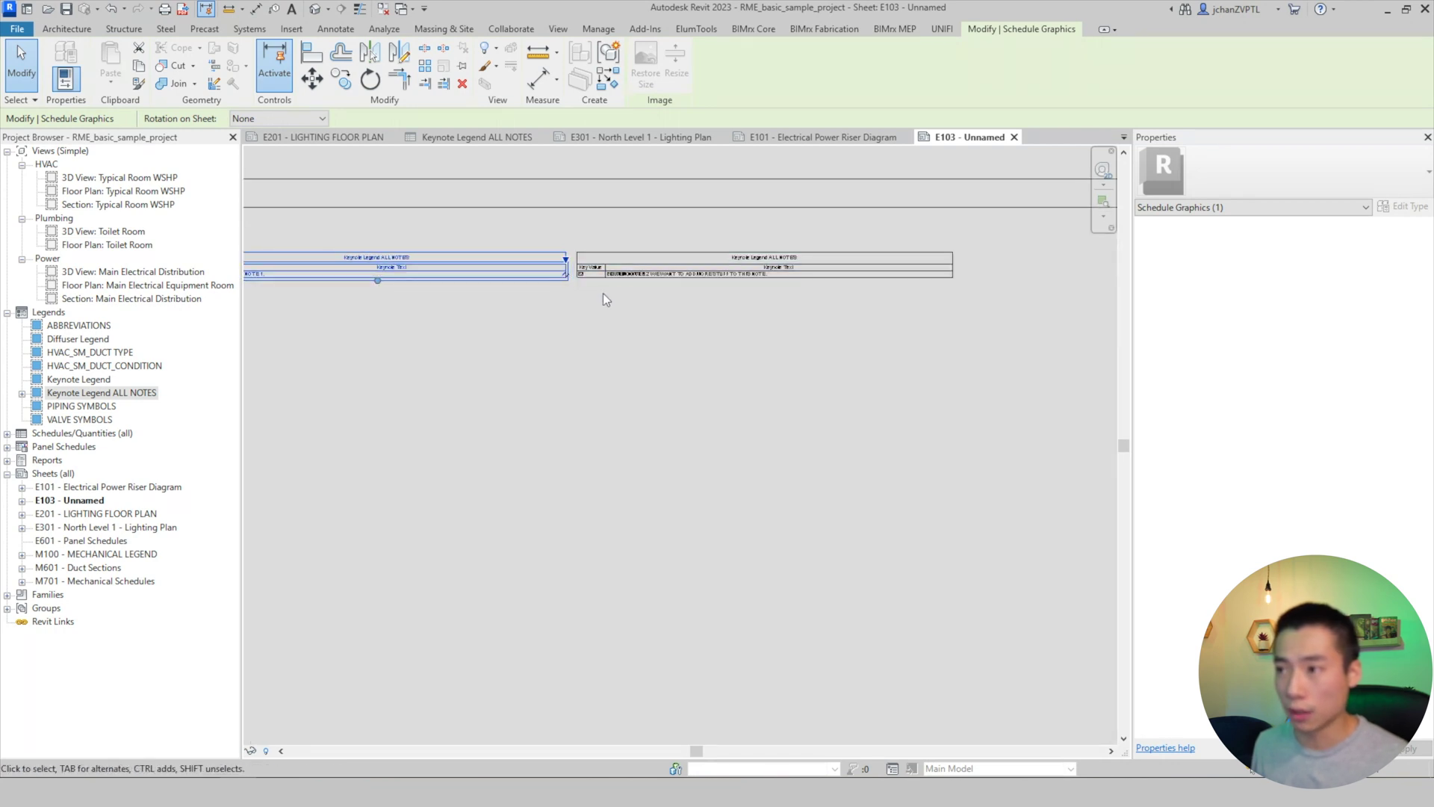
# Arrange the legend segments side by side across the top of the sheet
pyautogui.moveTo(573, 263); pyautogui.dragTo(525, 259)
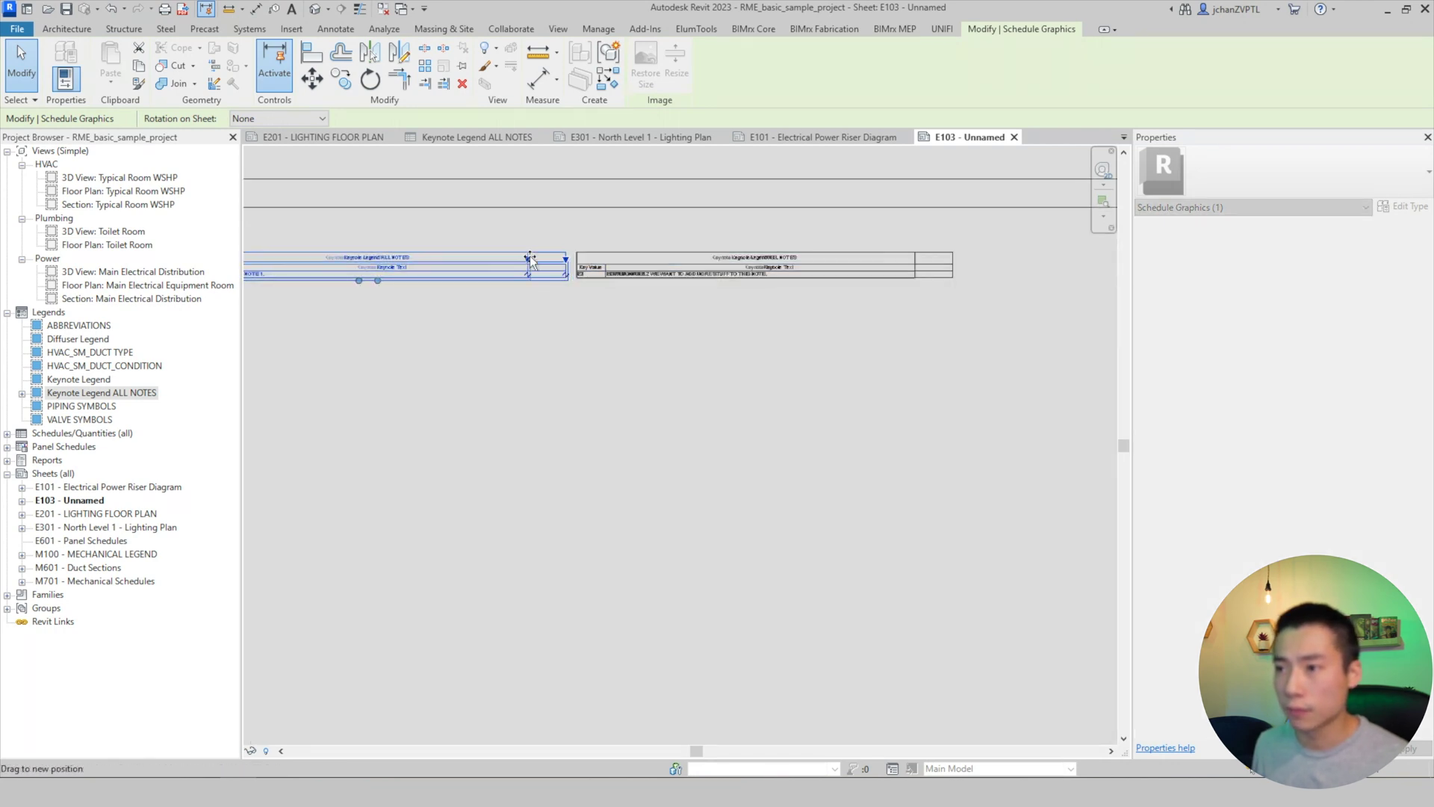
pyautogui.moveTo(617, 252); pyautogui.dragTo(729, 285)
pyautogui.click(739, 283)
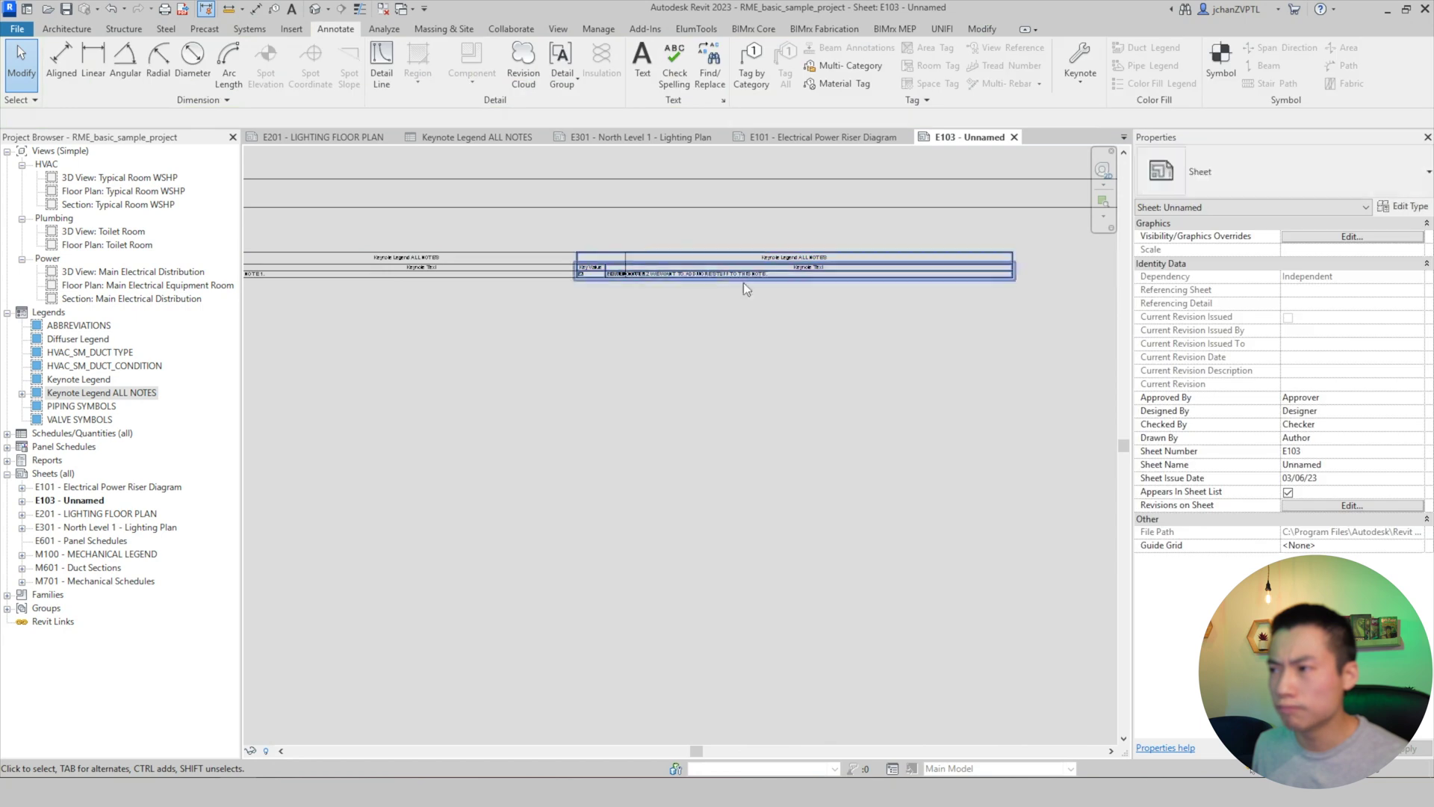
pyautogui.click(855, 263)
pyautogui.moveTo(887, 251); pyautogui.dragTo(959, 254)
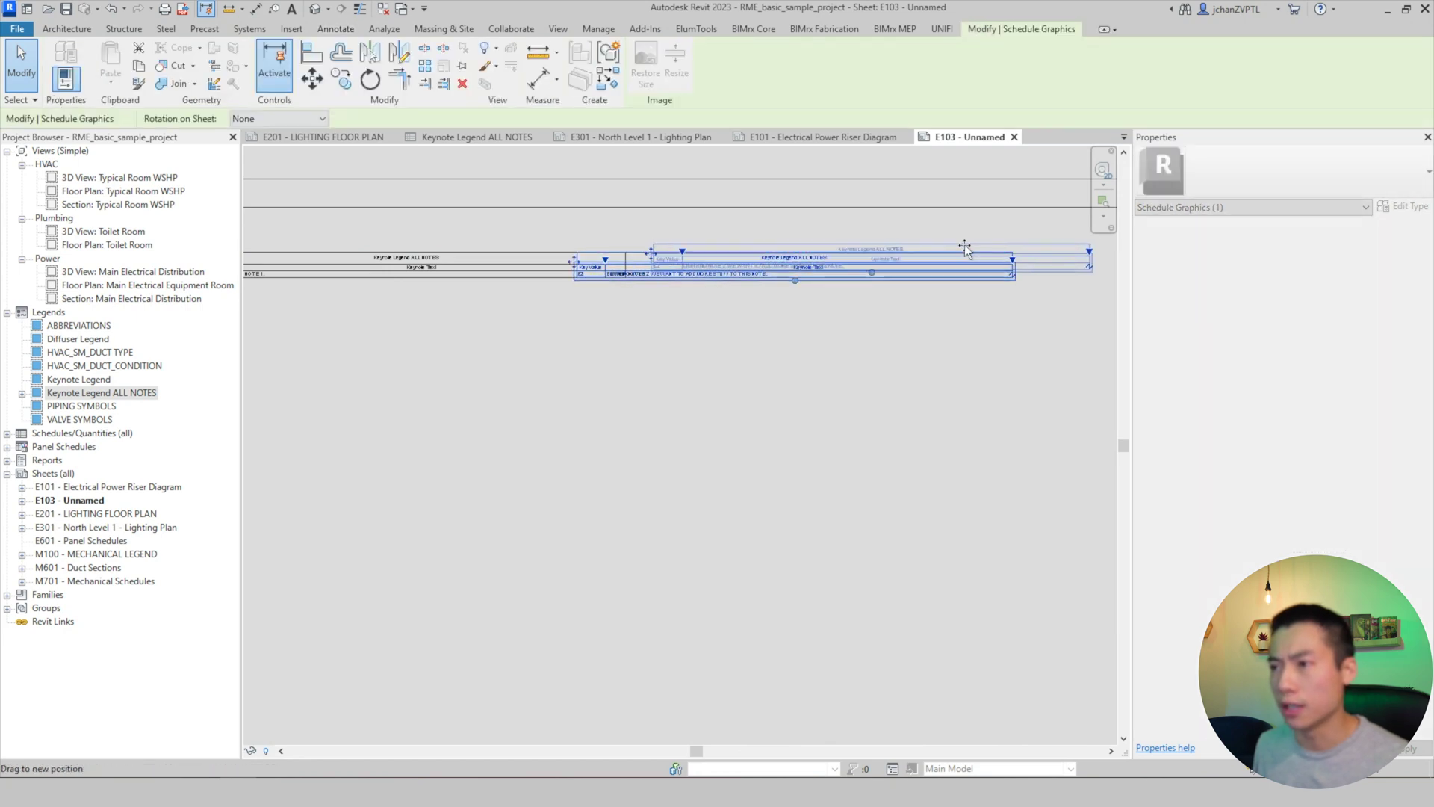
pyautogui.moveTo(967, 363); pyautogui.dragTo(842, 386, button='middle')
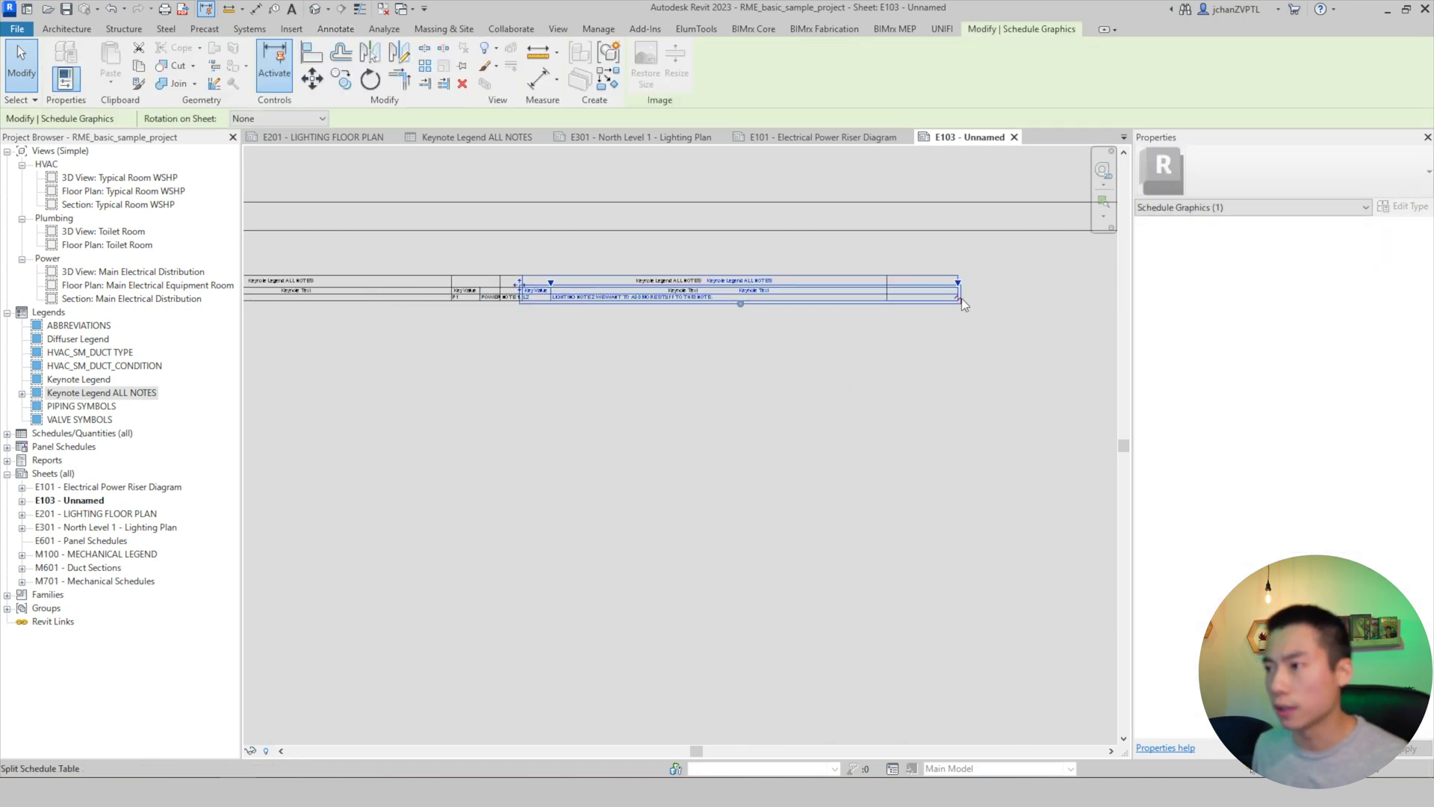
pyautogui.click(937, 351)
pyautogui.moveTo(604, 406); pyautogui.dragTo(816, 432, button='middle')
pyautogui.moveTo(432, 320); pyautogui.dragTo(486, 320)
pyautogui.click(604, 365)
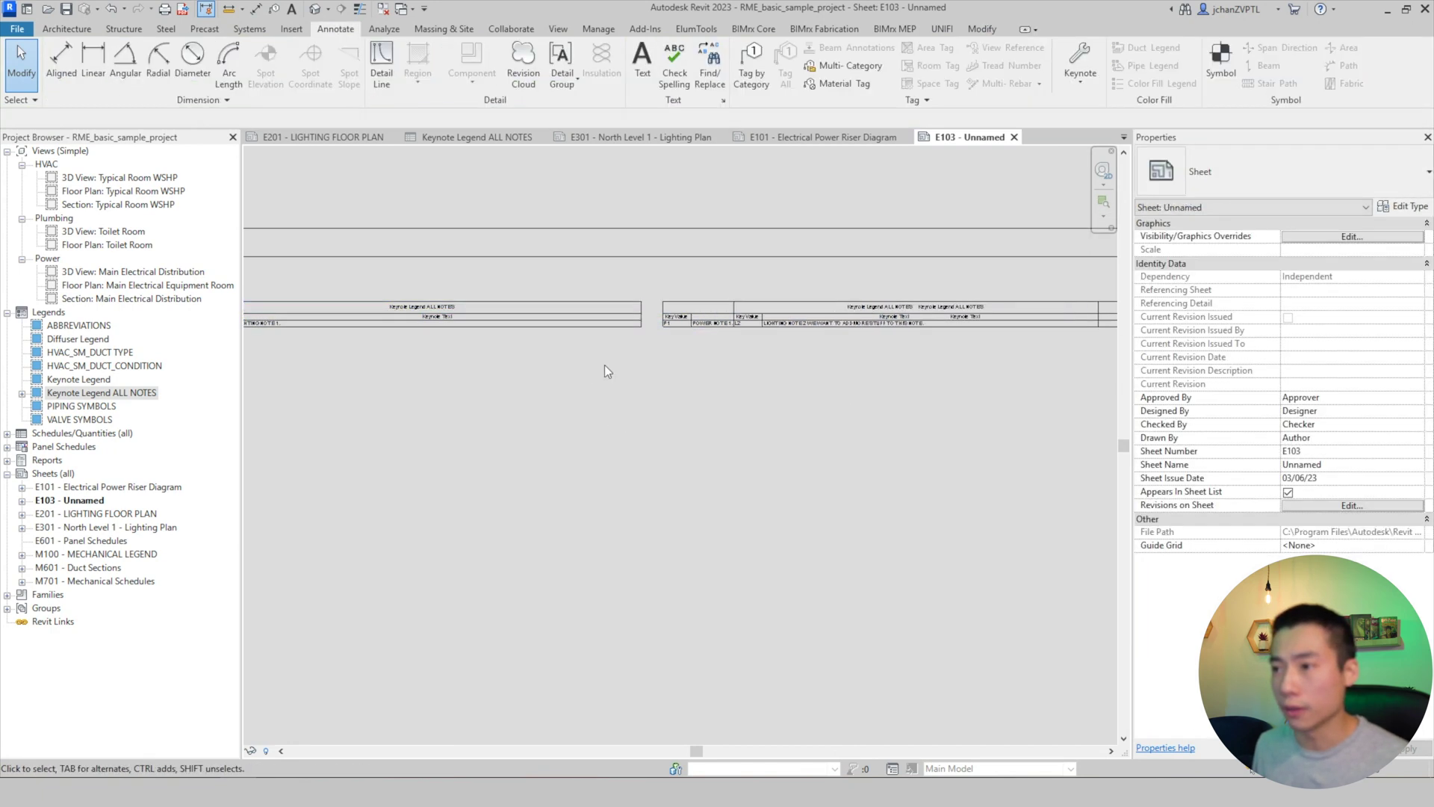
pyautogui.moveTo(603, 364); pyautogui.dragTo(671, 410, button='middle')
# Try moving the middle legend segment lower, then undo it
pyautogui.click(816, 320)
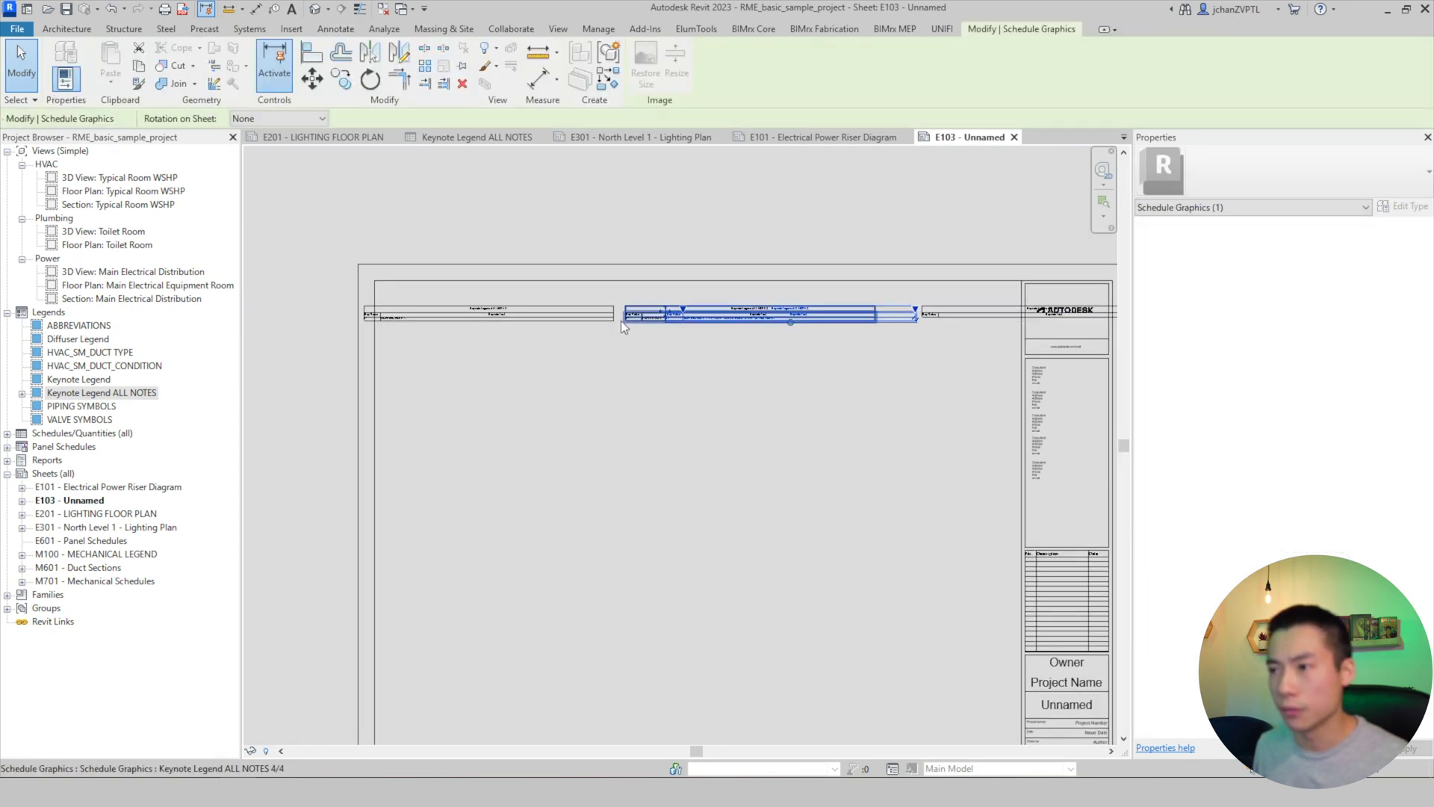
pyautogui.scroll(3, 859, 310)
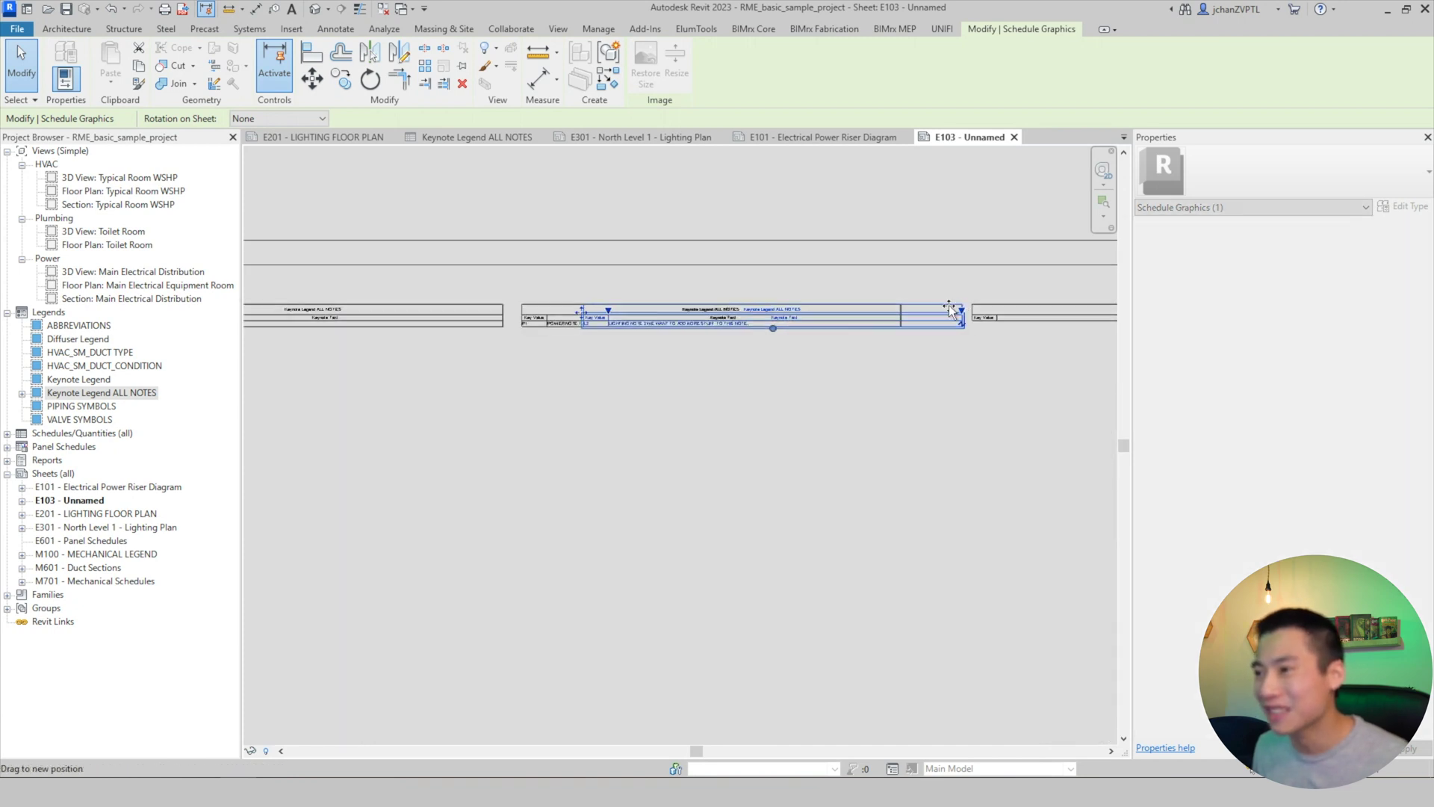
pyautogui.click(753, 406)
pyautogui.moveTo(791, 311); pyautogui.dragTo(792, 402)
pyautogui.hotkey('ctrl', 'z')
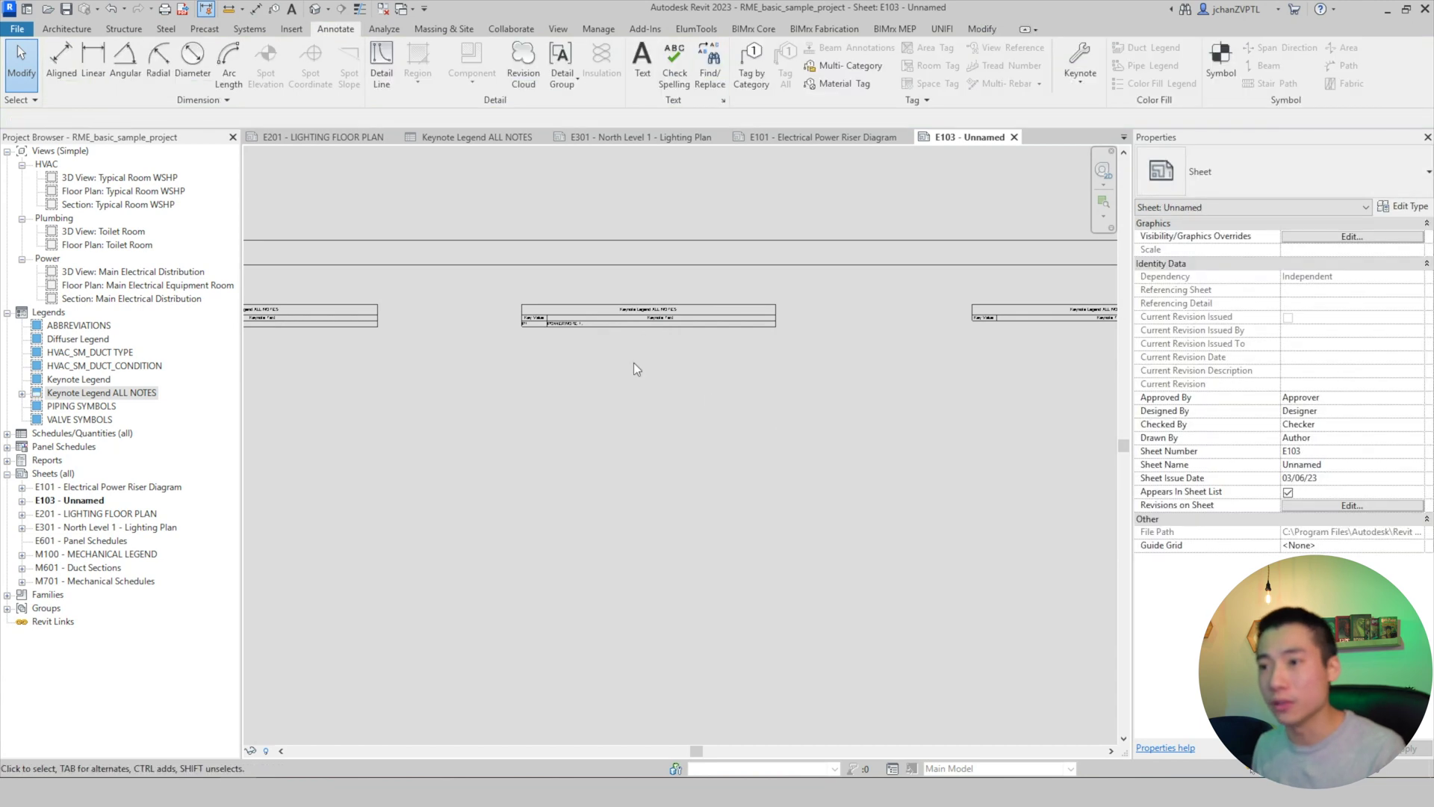
pyautogui.click(590, 319)
pyautogui.scroll(-2, 586, 325)
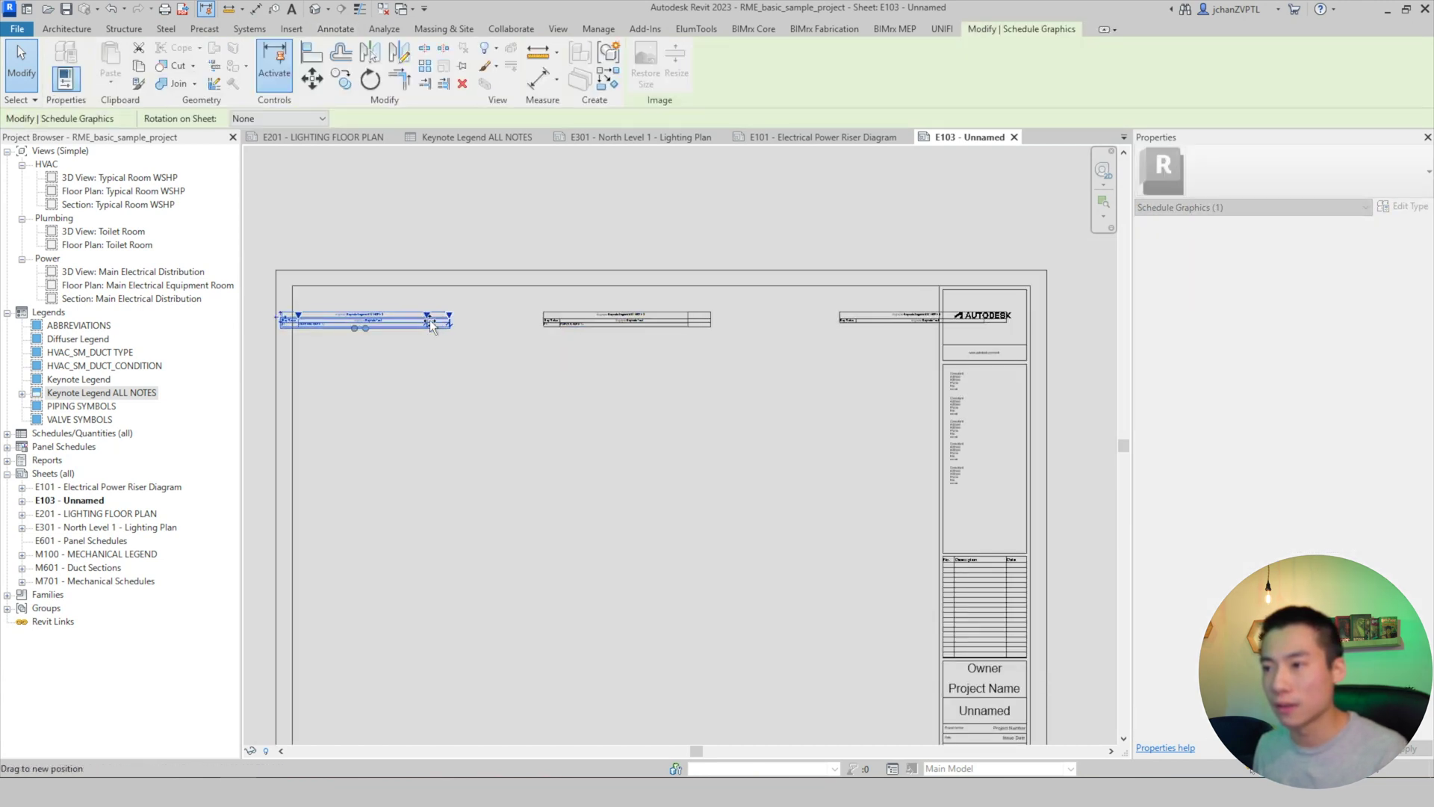
pyautogui.click(16, 45)
pyautogui.hscroll(-3, 523, 388)
# Nudge the first, middle and right segments closer together in one row
pyautogui.click(534, 327)
pyautogui.moveTo(534, 327); pyautogui.dragTo(575, 327)
pyautogui.click(792, 319)
pyautogui.moveTo(792, 320); pyautogui.dragTo(756, 319)
pyautogui.press('Escape')
pyautogui.moveTo(756, 320); pyautogui.dragTo(601, 315, button='middle')
pyautogui.click(926, 319)
pyautogui.moveTo(926, 319); pyautogui.dragTo(818, 320)
pyautogui.click(715, 407)
# Extend the first legend segment downward so it lists L1, L2 and P1
pyautogui.scroll(2, 416, 321)
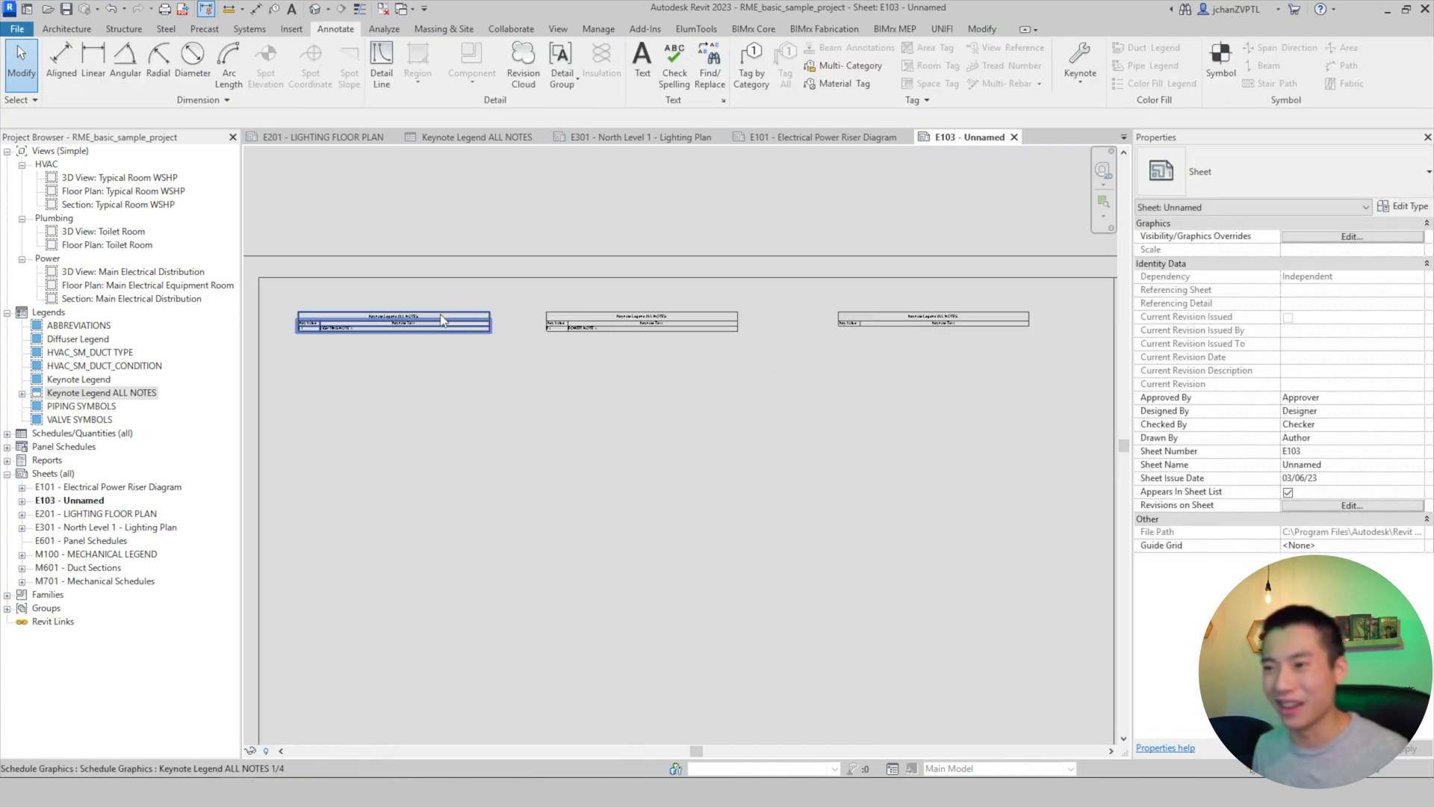
pyautogui.scroll(2, 374, 344)
pyautogui.moveTo(374, 344); pyautogui.dragTo(712, 398, button='middle')
pyautogui.click(656, 346)
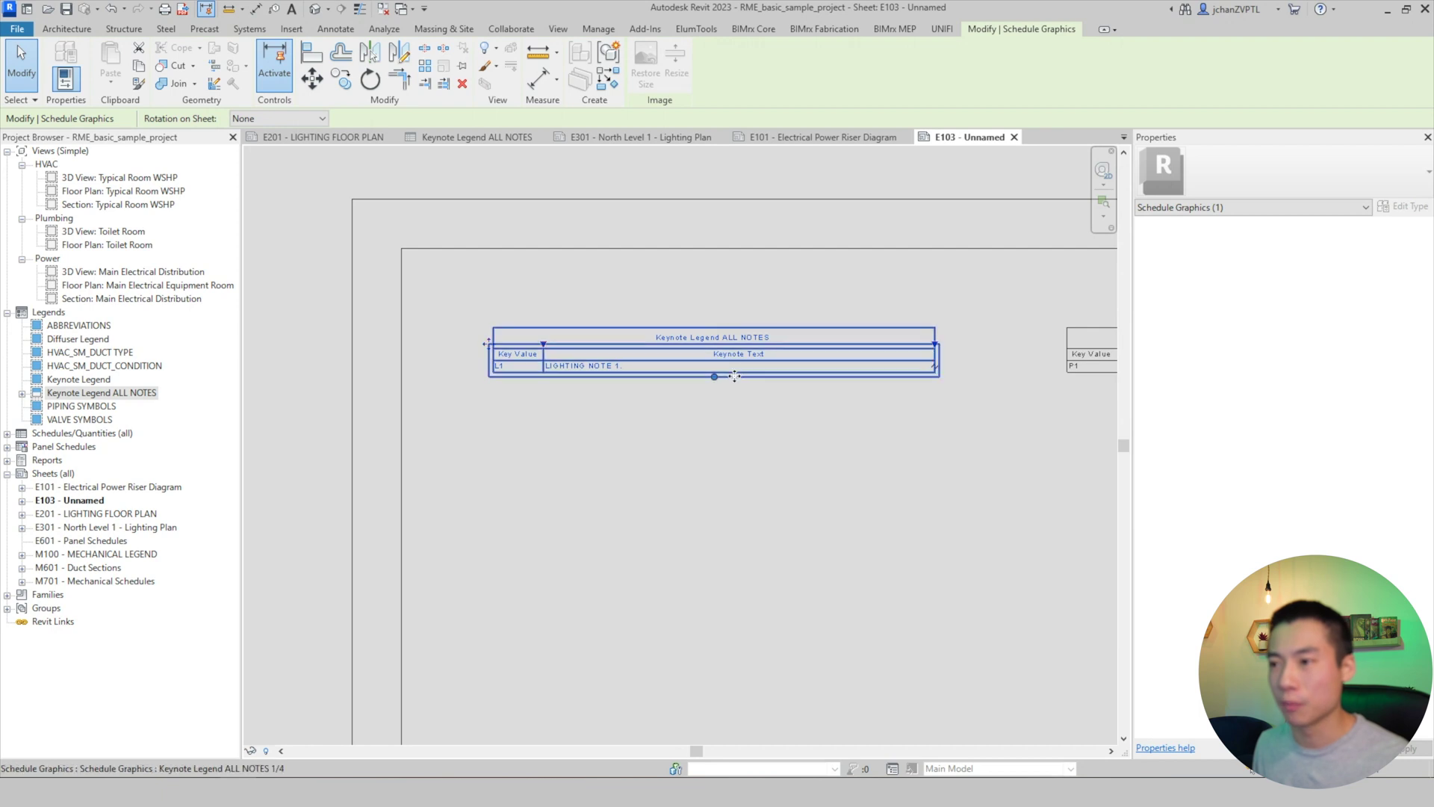
pyautogui.moveTo(714, 376); pyautogui.dragTo(718, 443)
pyautogui.click(743, 536)
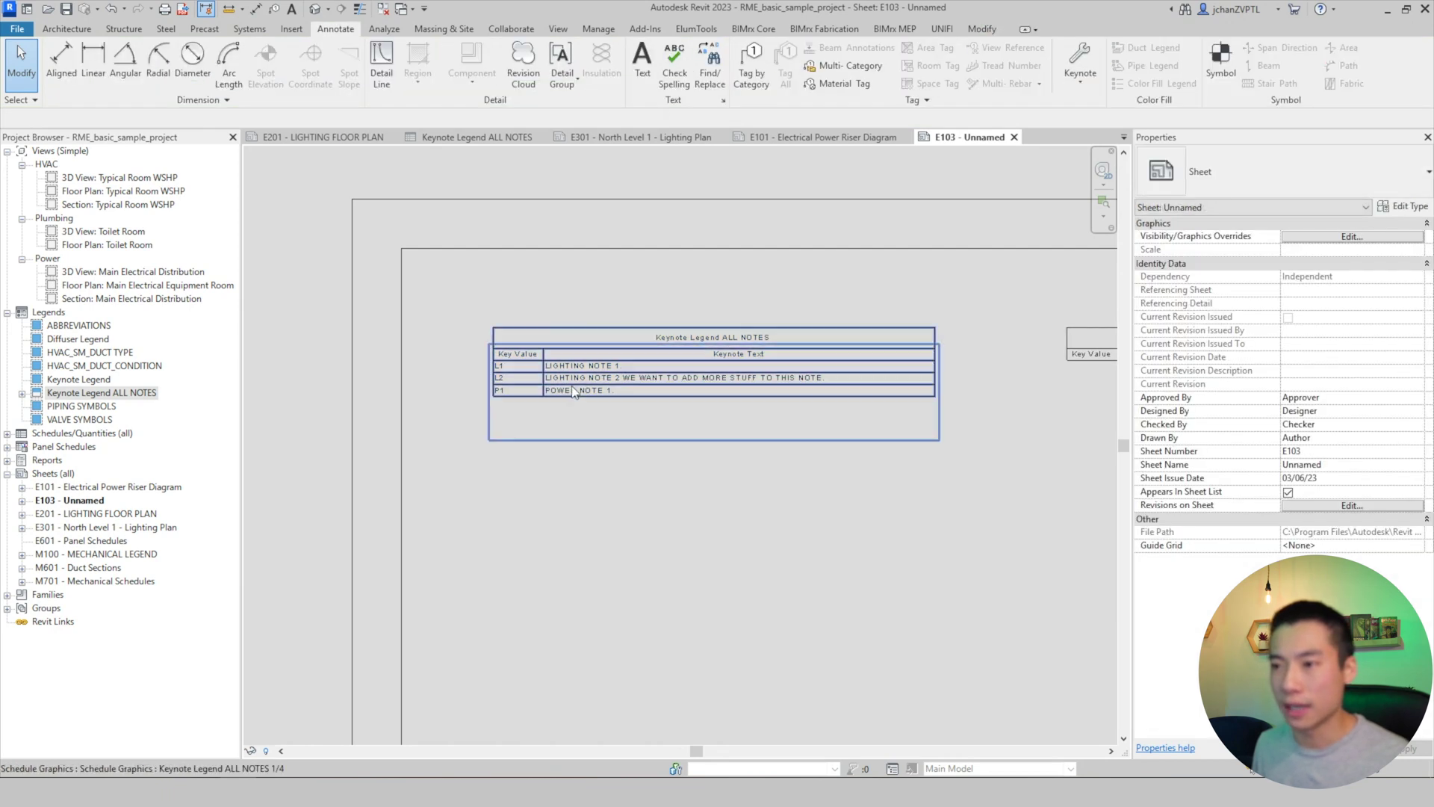
pyautogui.scroll(-4, 721, 530)
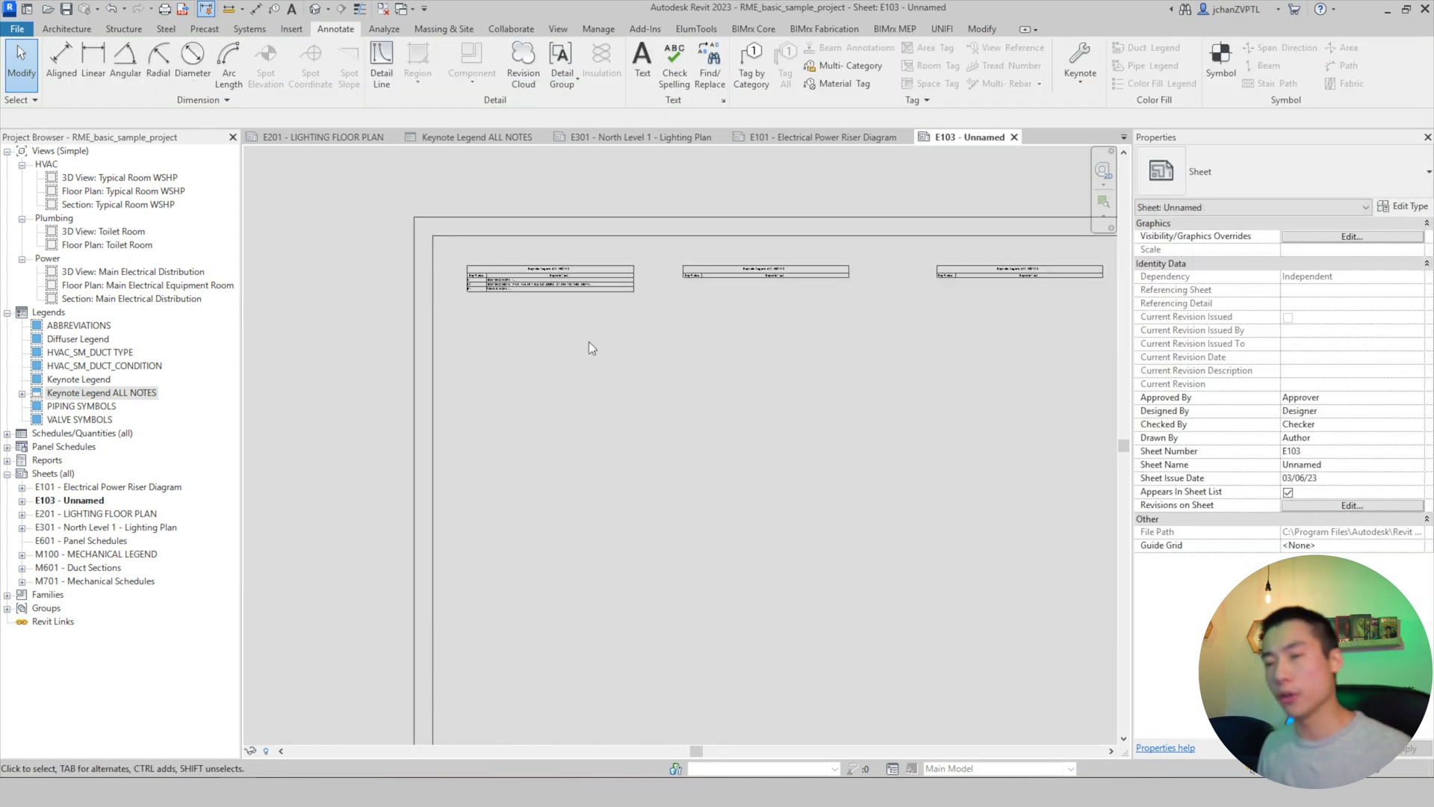